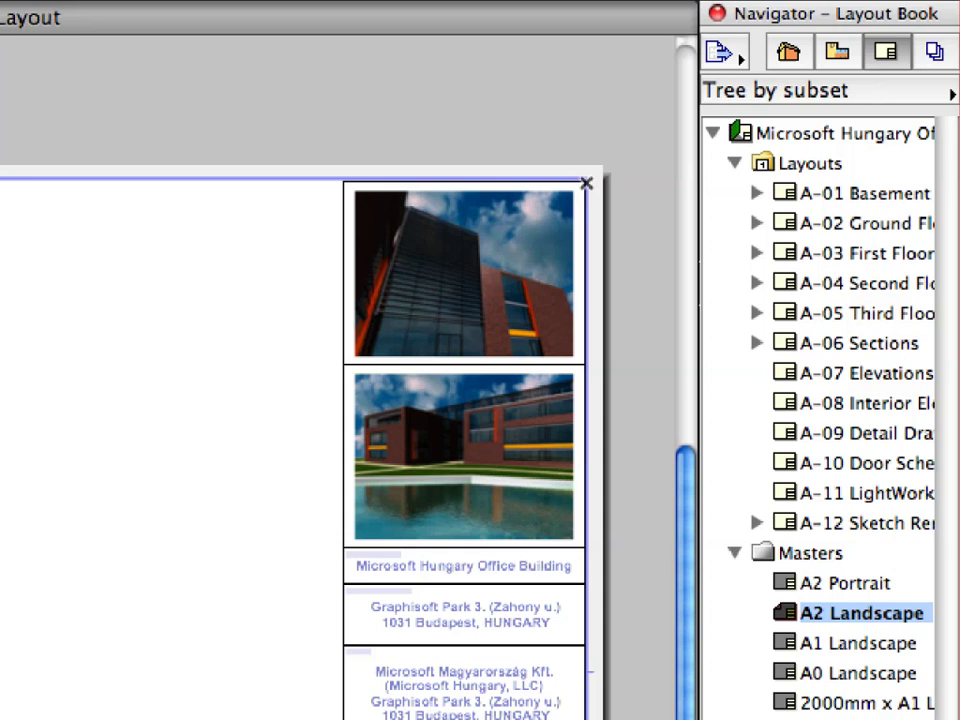
{"action": "left_click", "coordinate": [780, 376]}
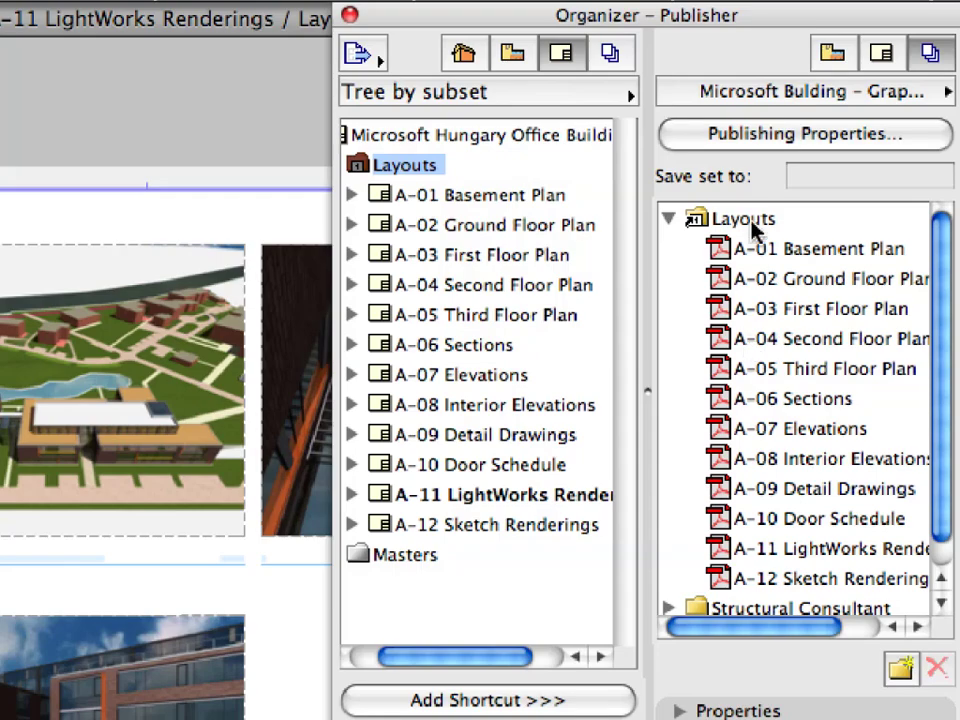
{"action": "left_click", "coordinate": [750, 222]}
{"action": "left_click", "coordinate": [620, 170]}
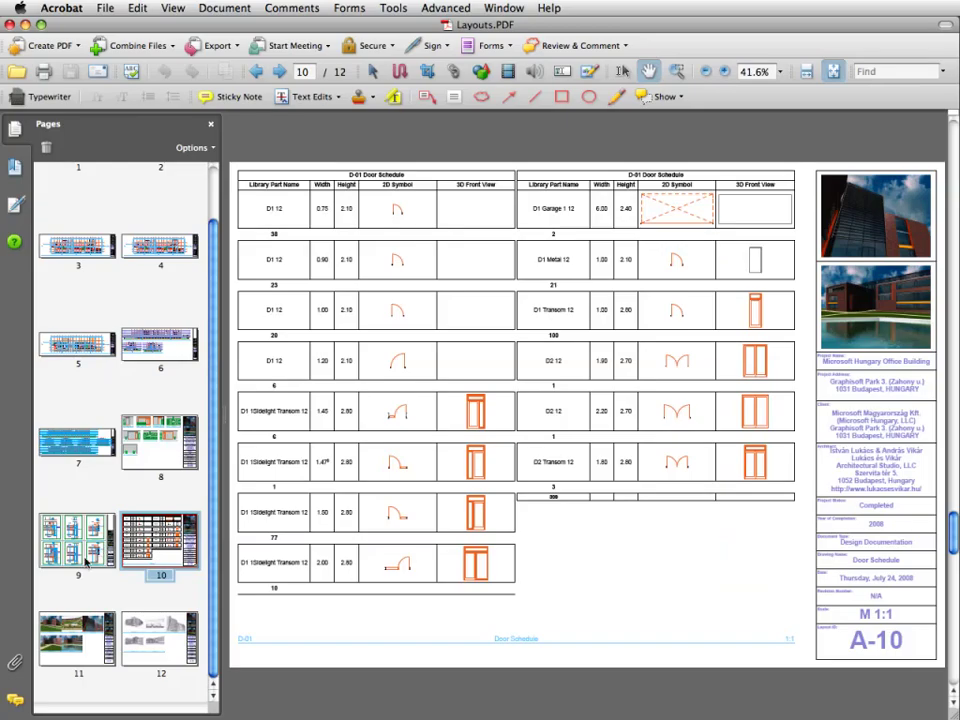
{"action": "left_click", "coordinate": [72, 636]}
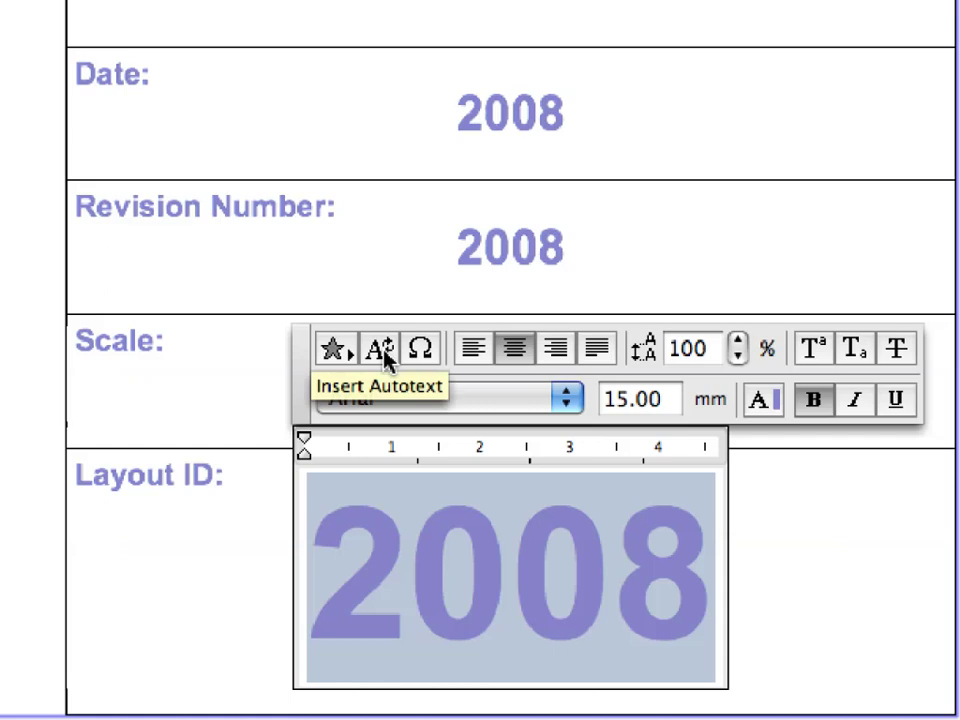
{"action": "left_click", "coordinate": [385, 355]}
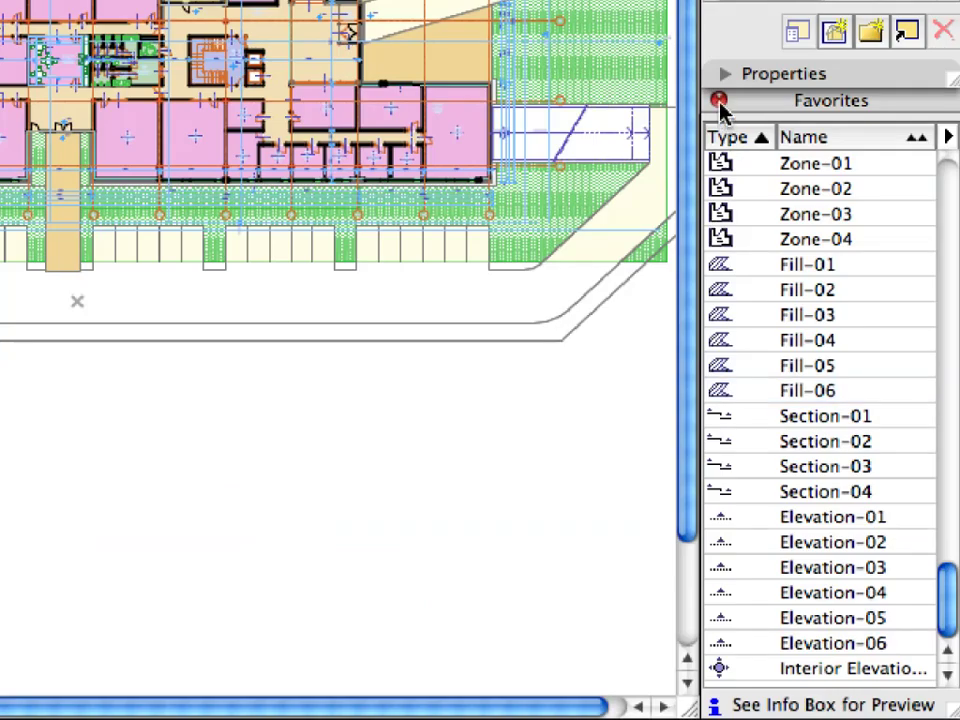
Close the Favorites palette, extend the Navigator down over the freed space, and expand its Properties section.
{"action": "left_click", "coordinate": [718, 100]}
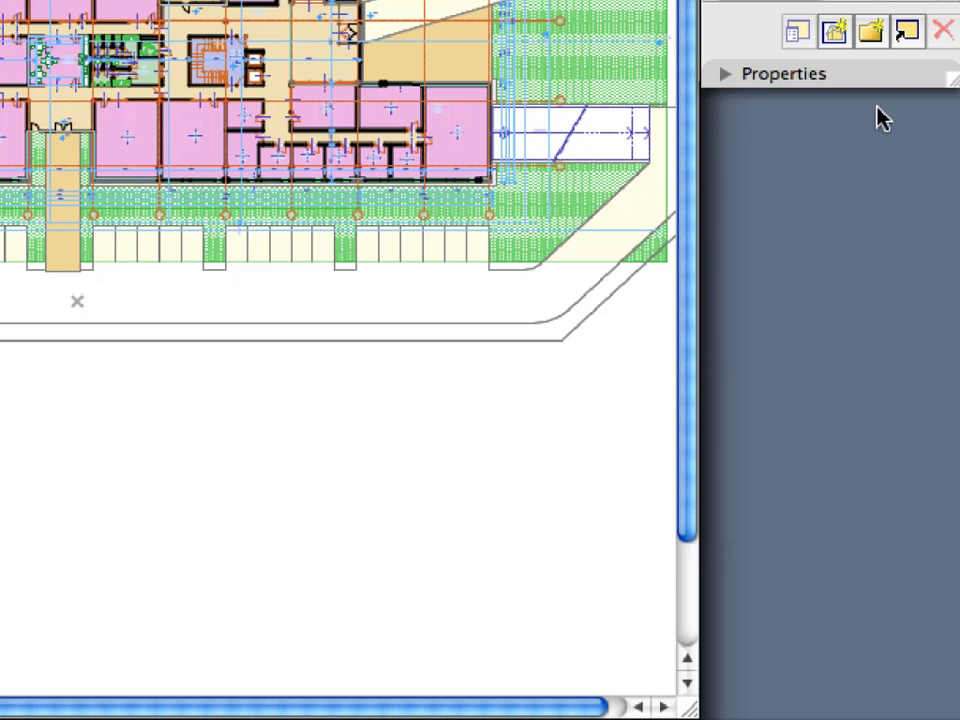
{"action": "left_click_drag", "start_coordinate": [951, 82], "coordinate": [954, 712]}
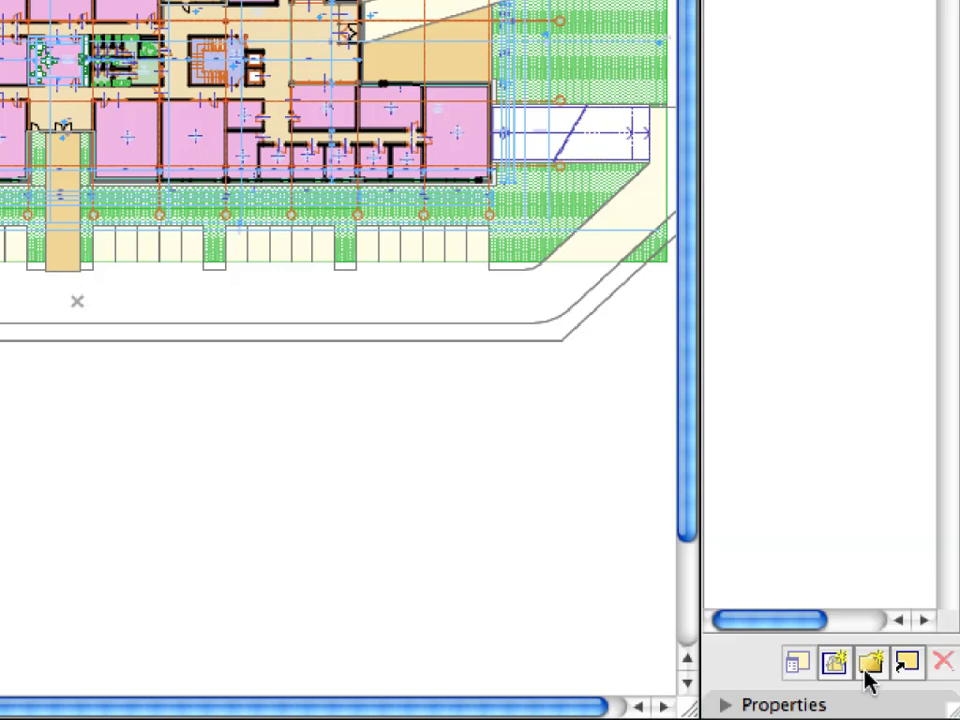
{"action": "left_click", "coordinate": [727, 706]}
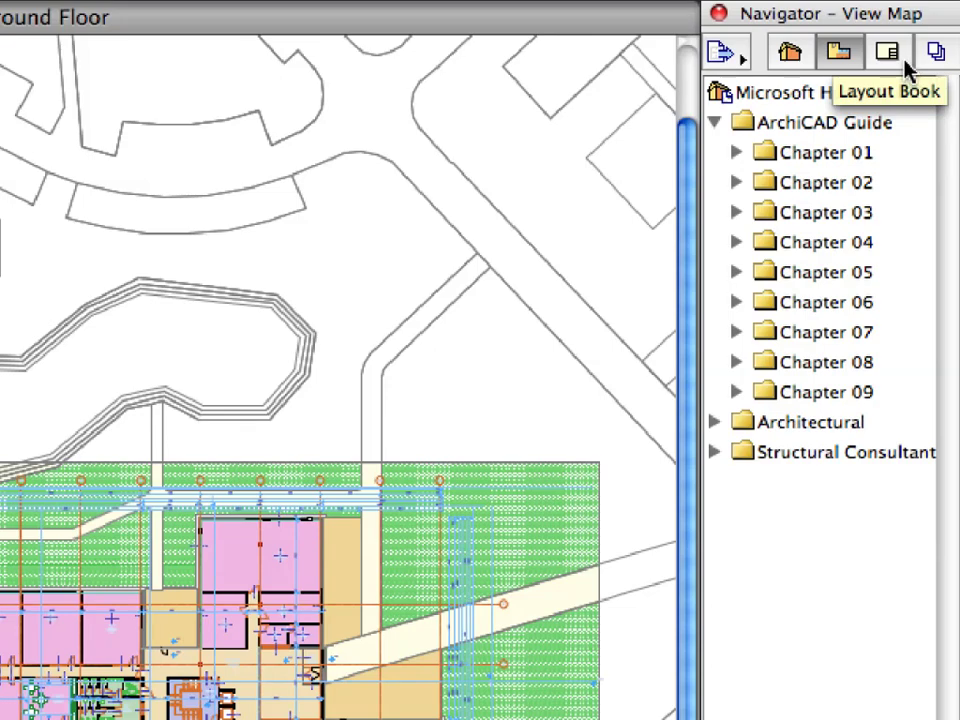
Show the Layout Book in the Navigator and expand its Layouts and Masters folders.
{"action": "left_click", "coordinate": [894, 62]}
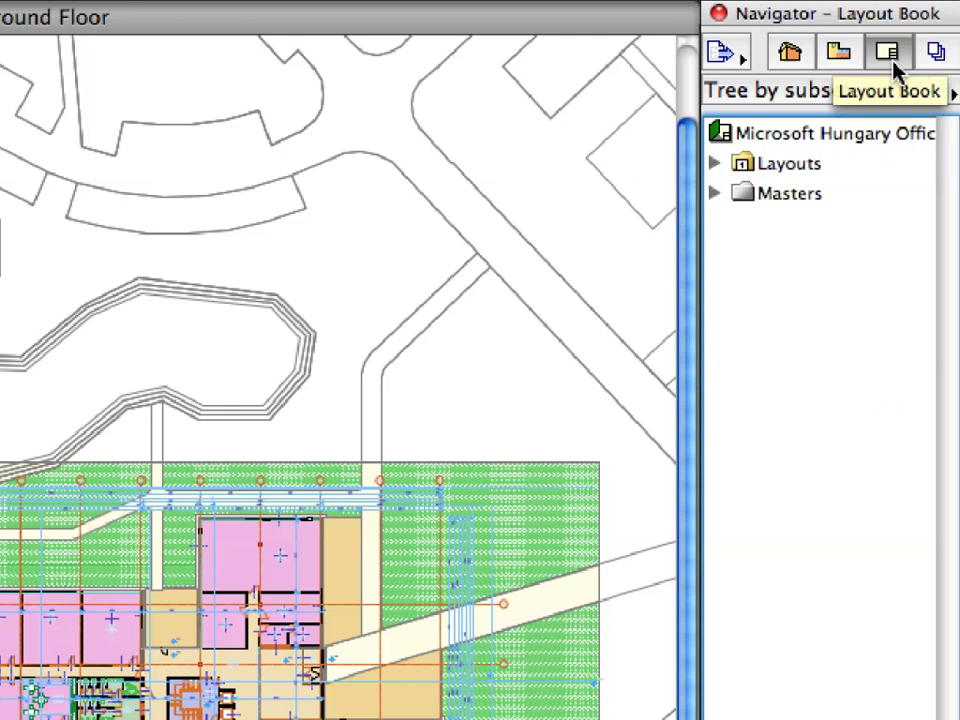
{"action": "left_click", "coordinate": [715, 164]}
{"action": "left_click", "coordinate": [765, 166]}
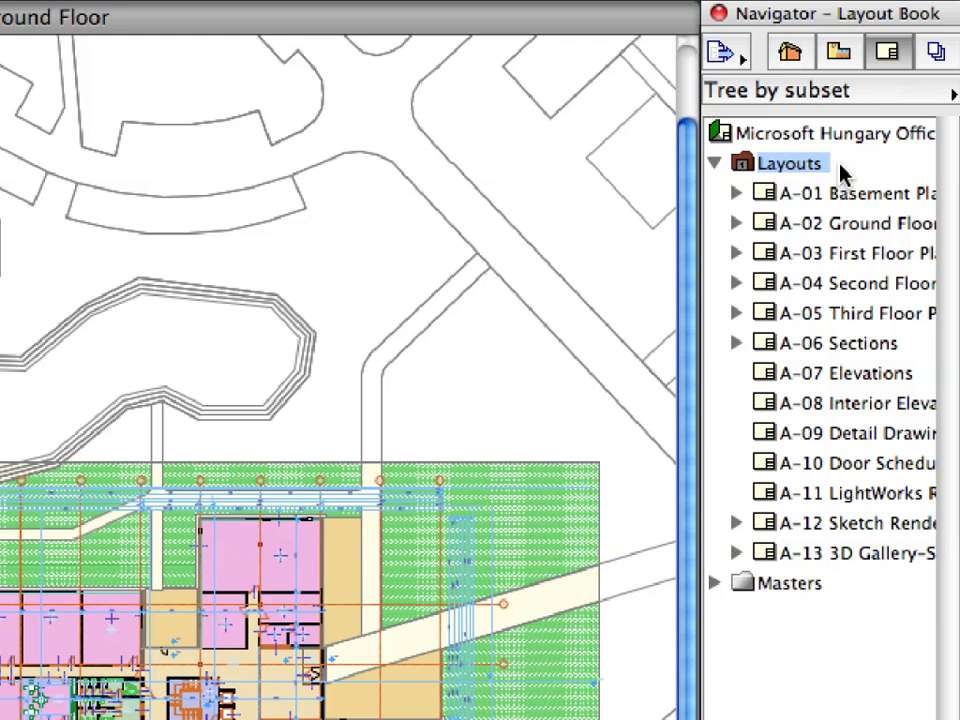
{"action": "double_click", "coordinate": [790, 583]}
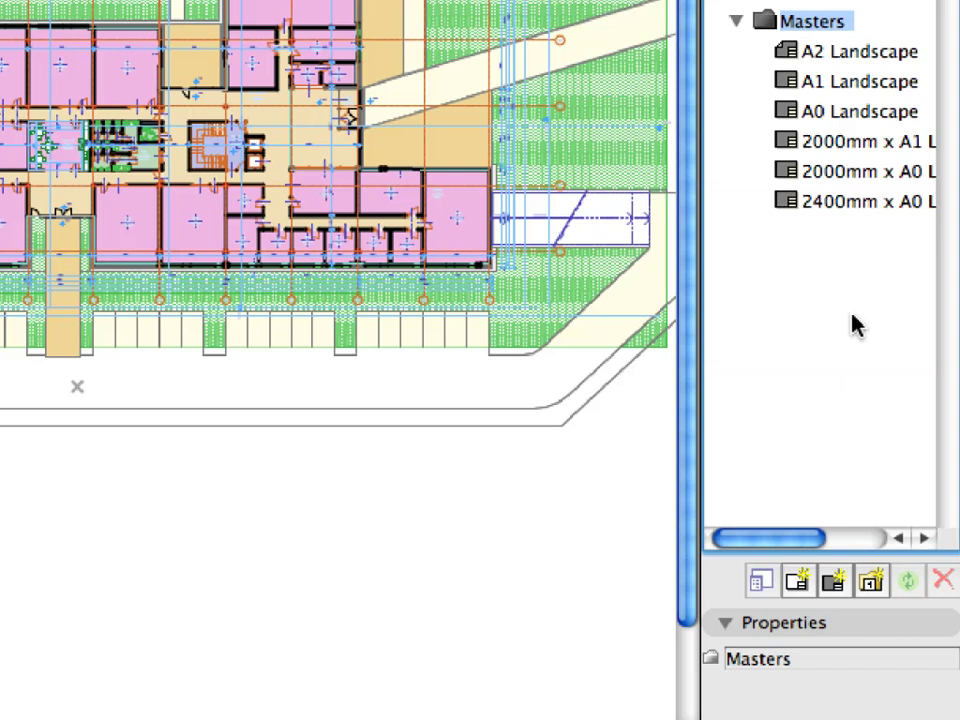
Create a new master layout named A2 Portrait in the Masters folder.
{"action": "left_click", "coordinate": [851, 587]}
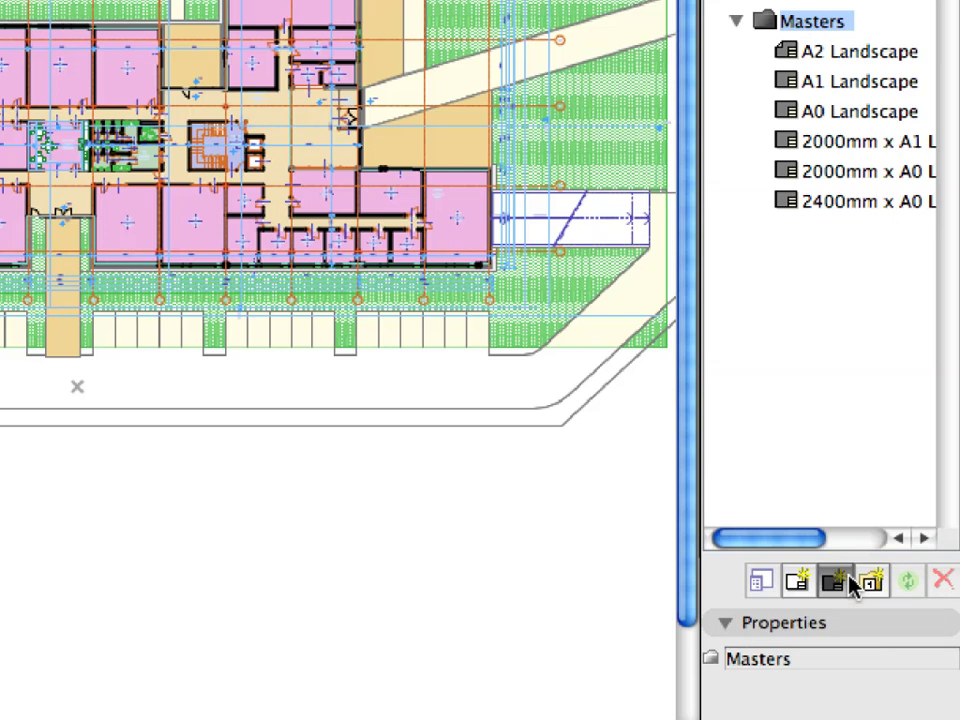
{"action": "type", "text": "A2 Por"}
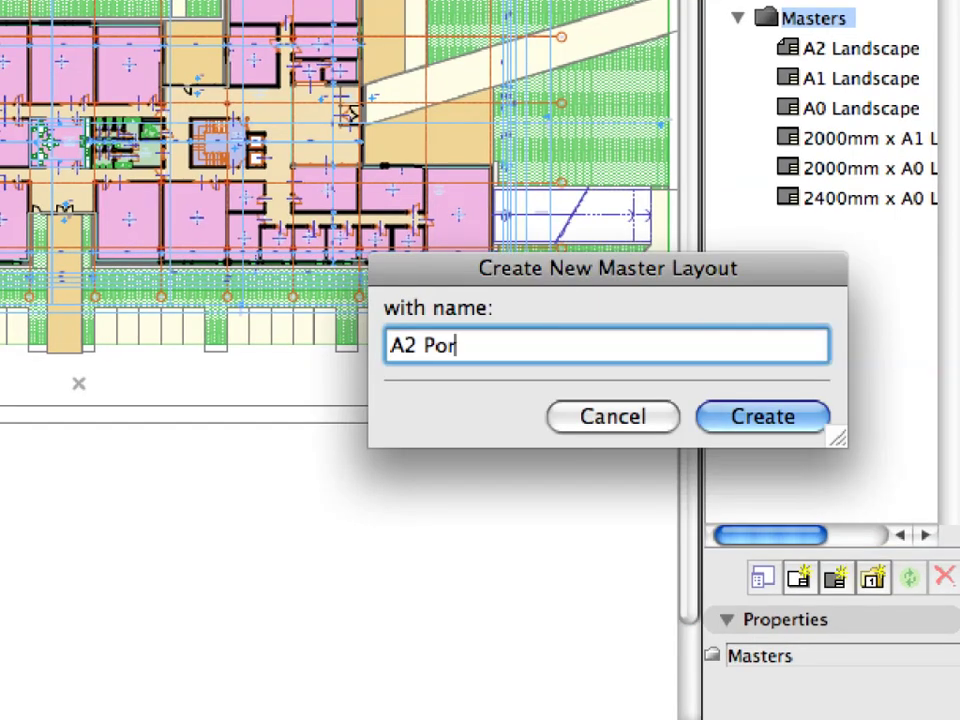
{"action": "type", "text": "trait"}
{"action": "left_click", "coordinate": [805, 416]}
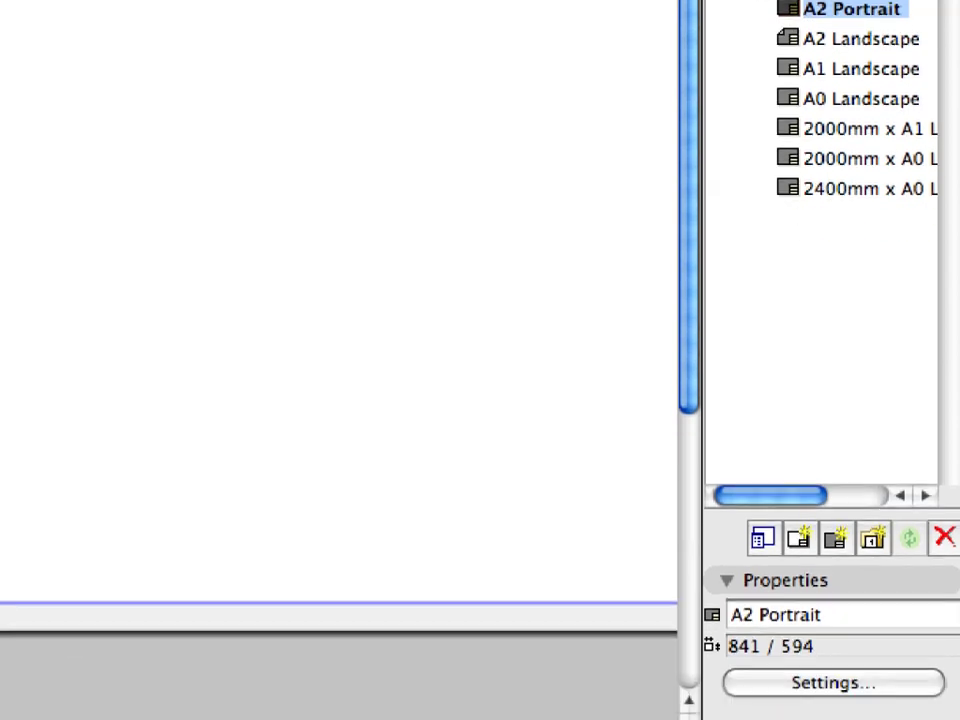
Set the A2 Portrait master layout's size to A2 (ISO) – Metric with Portrait orientation.
{"action": "left_click", "coordinate": [897, 692]}
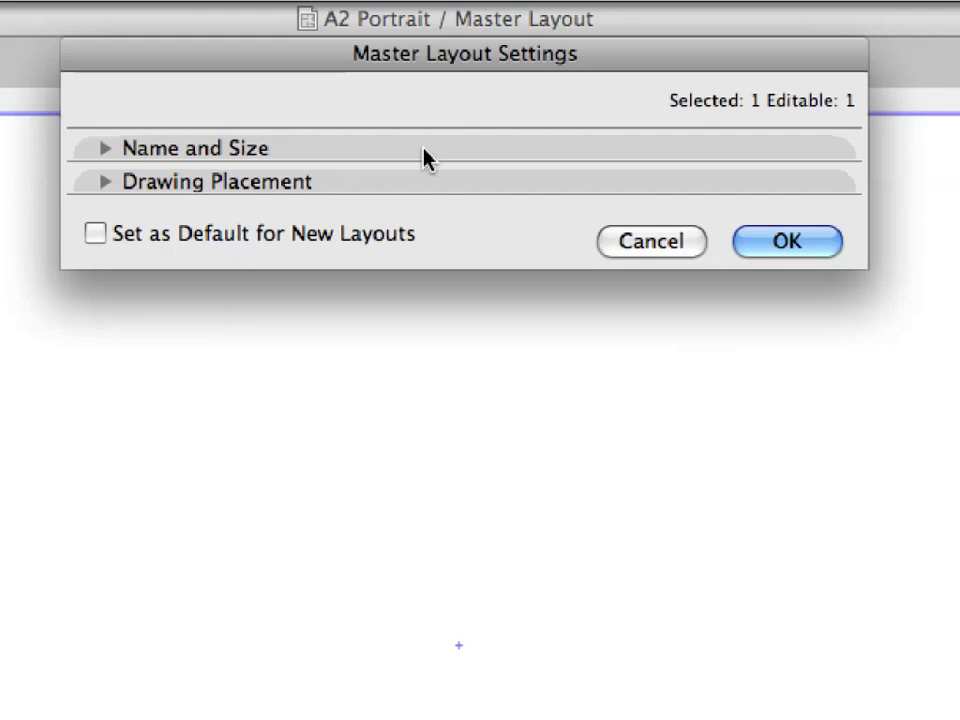
{"action": "left_click", "coordinate": [422, 156]}
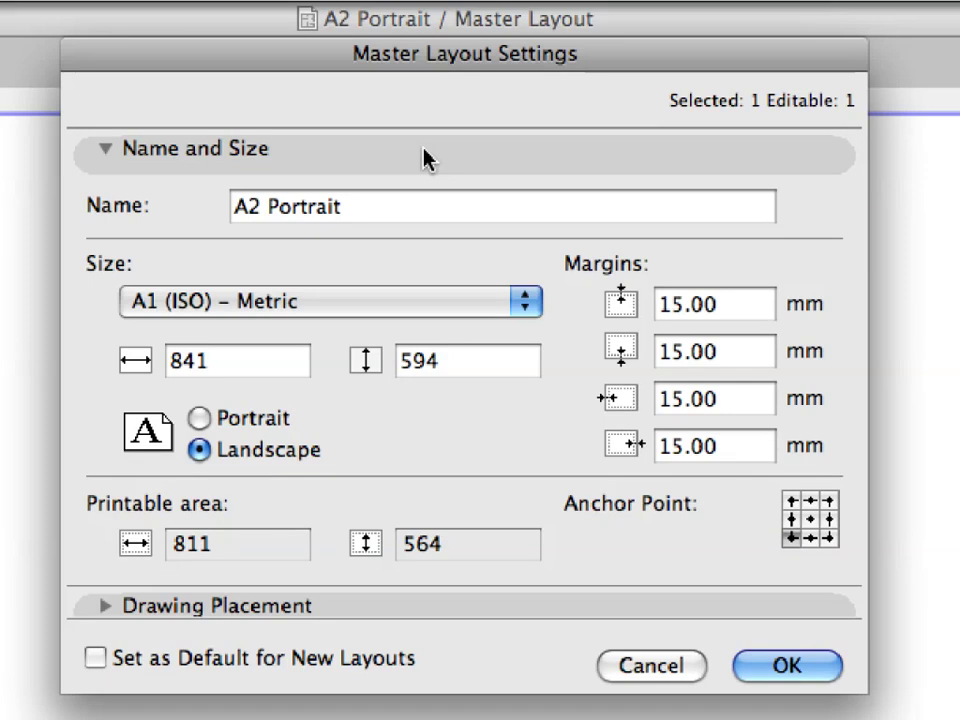
{"action": "left_click", "coordinate": [441, 313]}
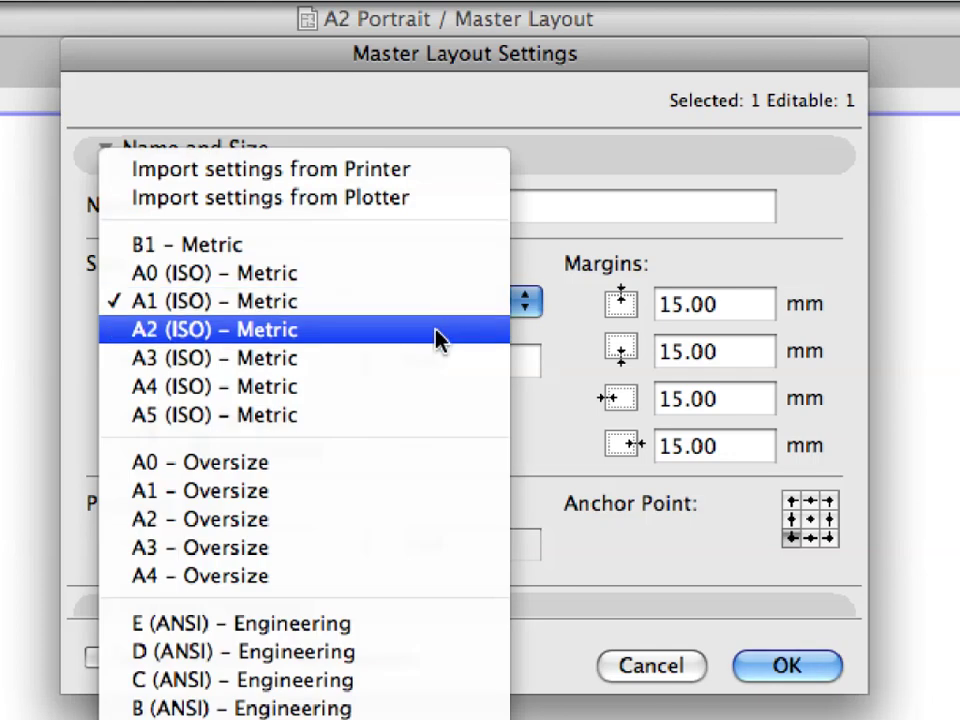
{"action": "left_click", "coordinate": [437, 334]}
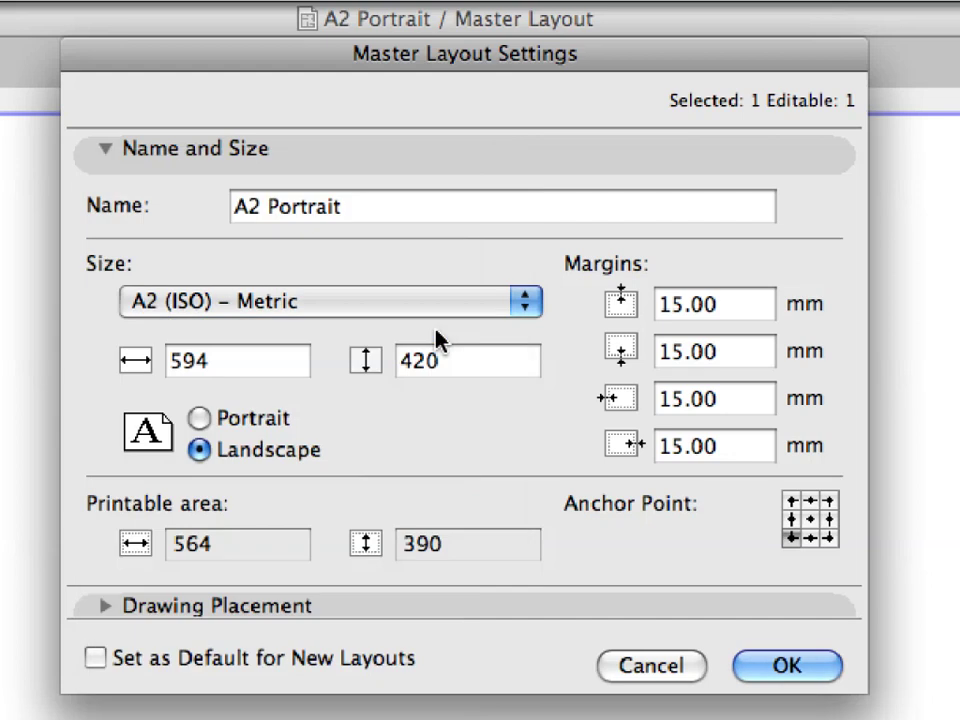
{"action": "left_click", "coordinate": [201, 420]}
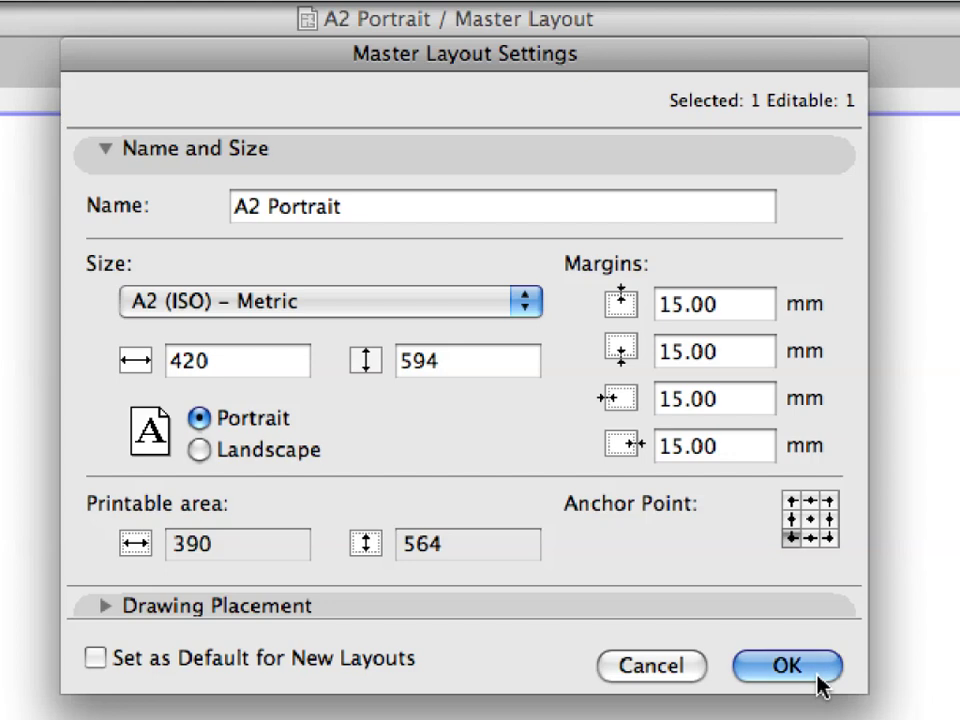
{"action": "left_click", "coordinate": [815, 676]}
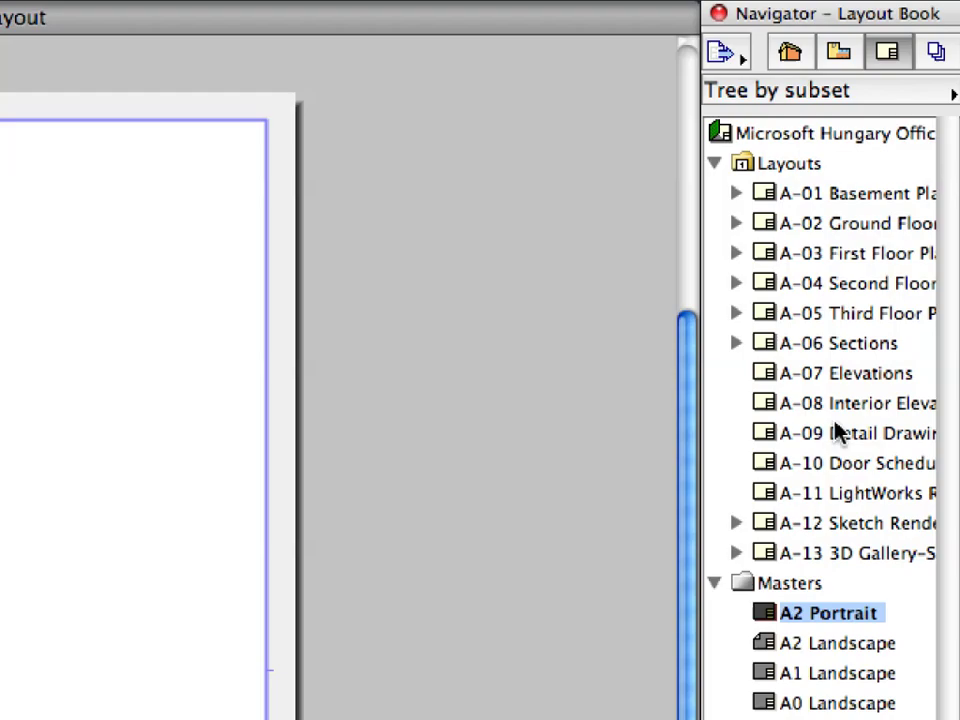
Open the A-08 Interior Elevations layout.
{"action": "left_click", "coordinate": [900, 259]}
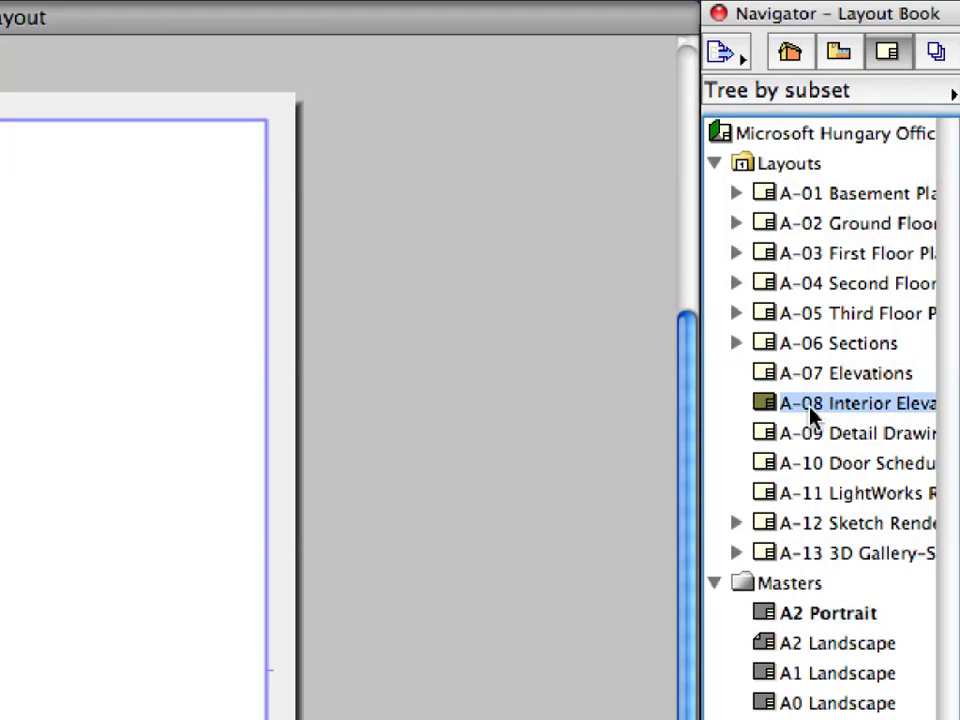
{"action": "double_click", "coordinate": [777, 408]}
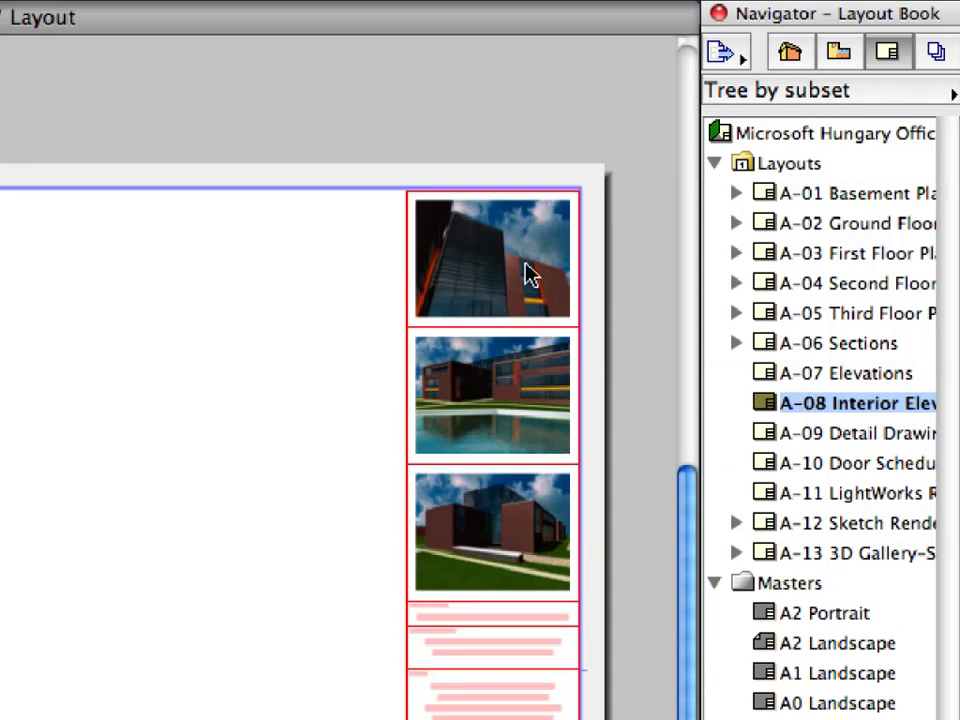
{"action": "right_click", "coordinate": [222, 101]}
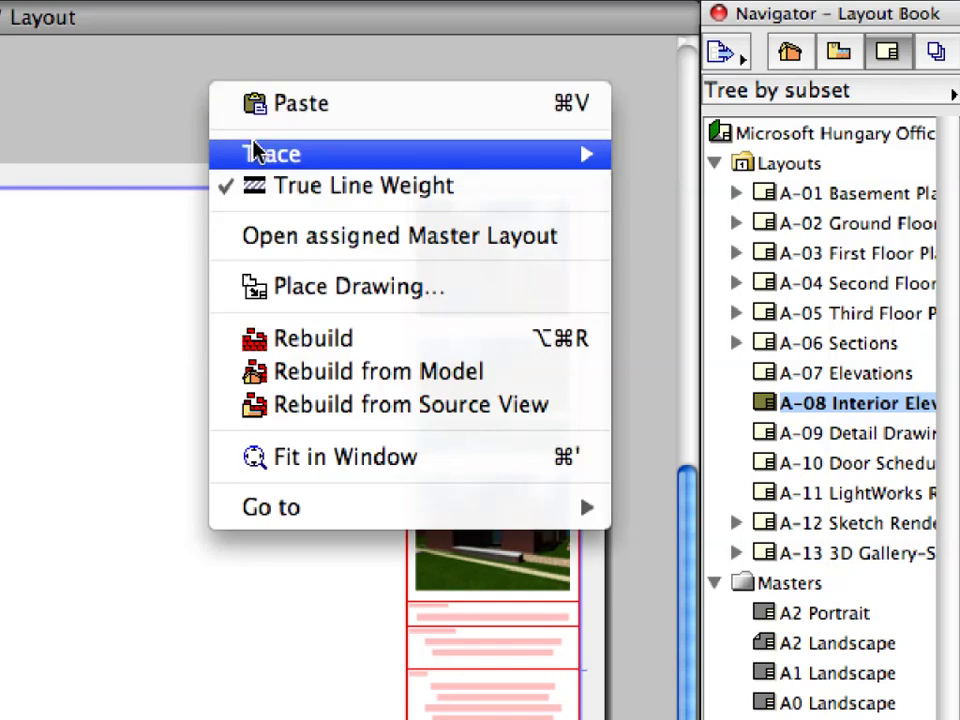
{"action": "left_click", "coordinate": [465, 457]}
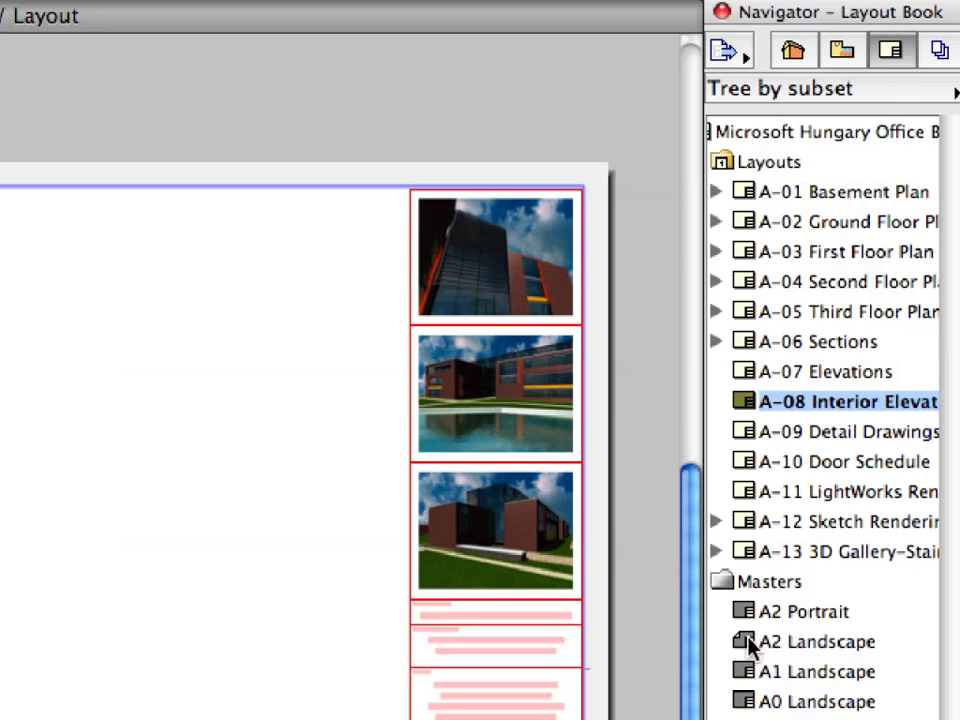
Assign the A2 Landscape master layout to the A-08 Interior Elevations layout.
{"action": "left_click", "coordinate": [858, 374]}
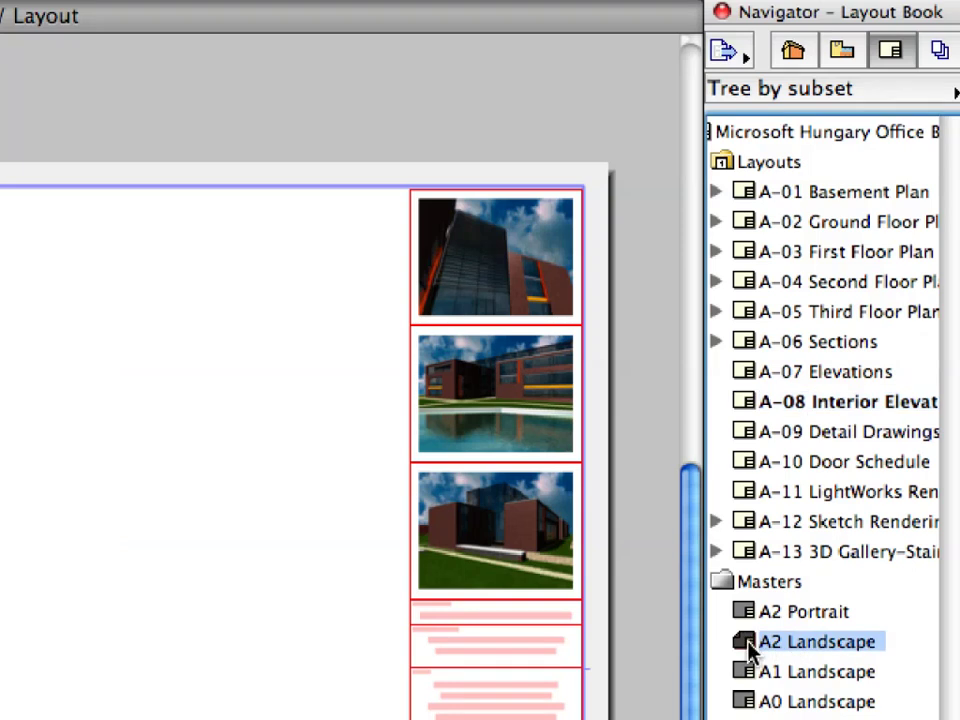
{"action": "left_click_drag", "start_coordinate": [748, 640], "coordinate": [745, 408]}
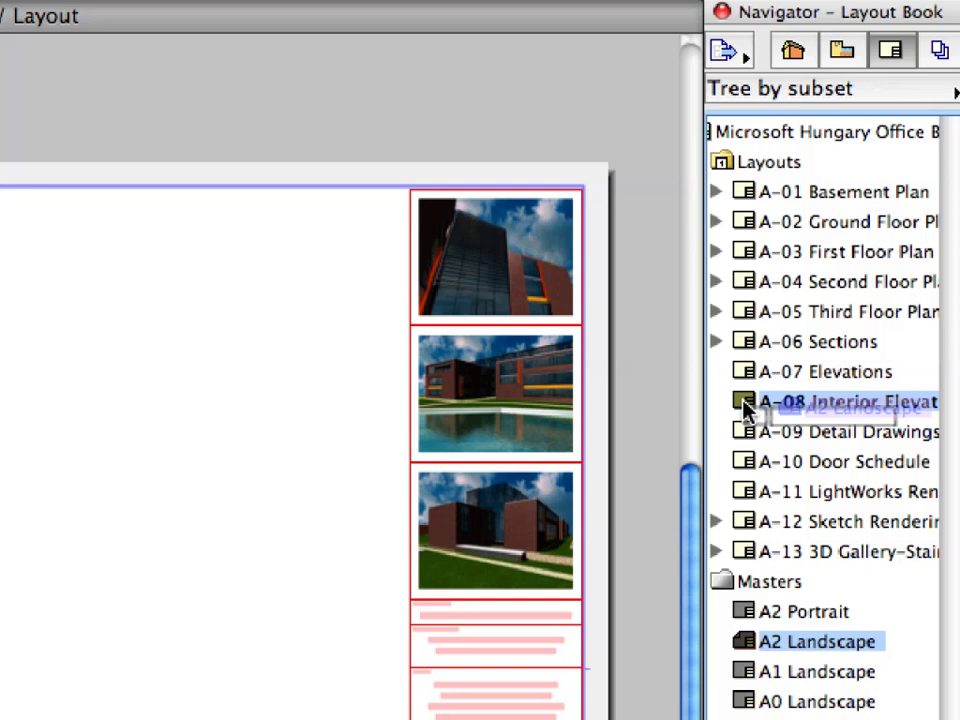
{"action": "left_click_drag", "start_coordinate": [744, 402], "coordinate": [744, 403]}
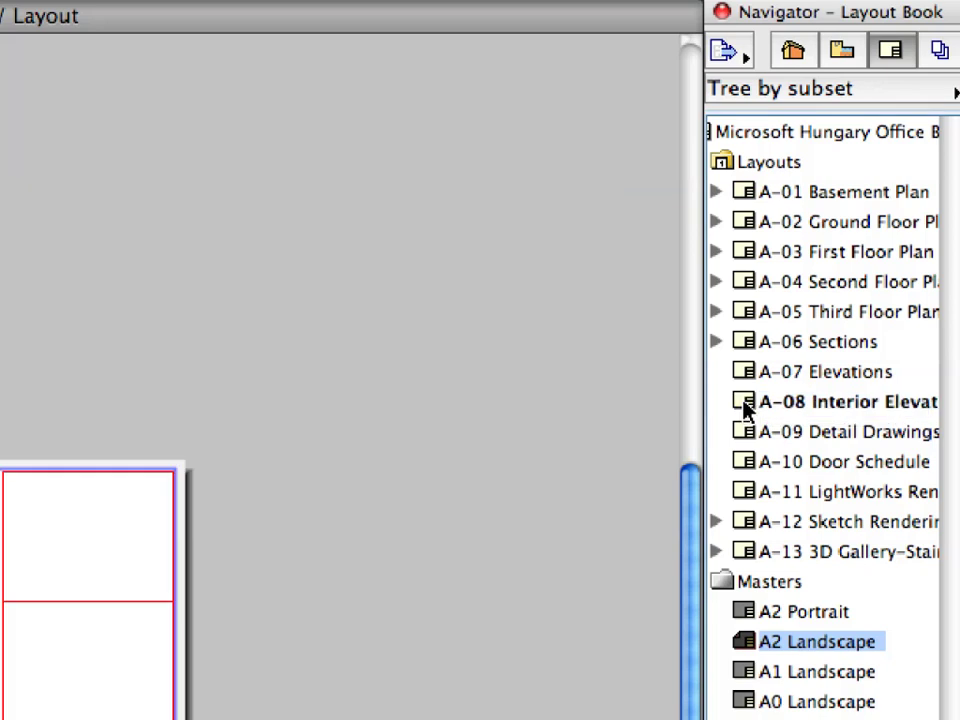
{"action": "left_click", "coordinate": [744, 405]}
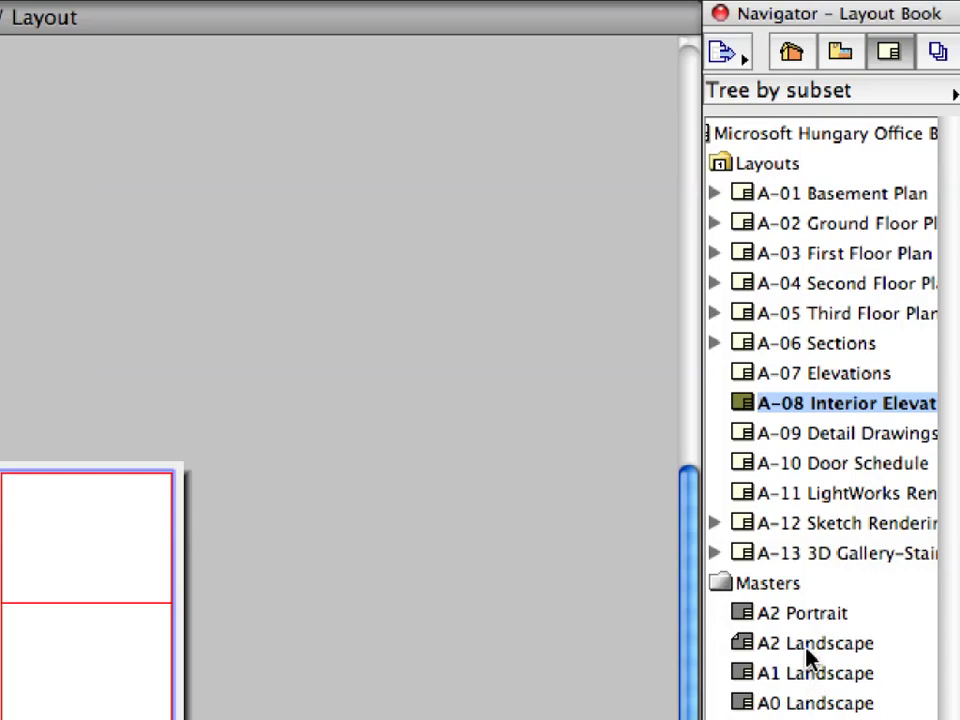
Open the A2 Landscape master layout for editing.
{"action": "left_click", "coordinate": [887, 375]}
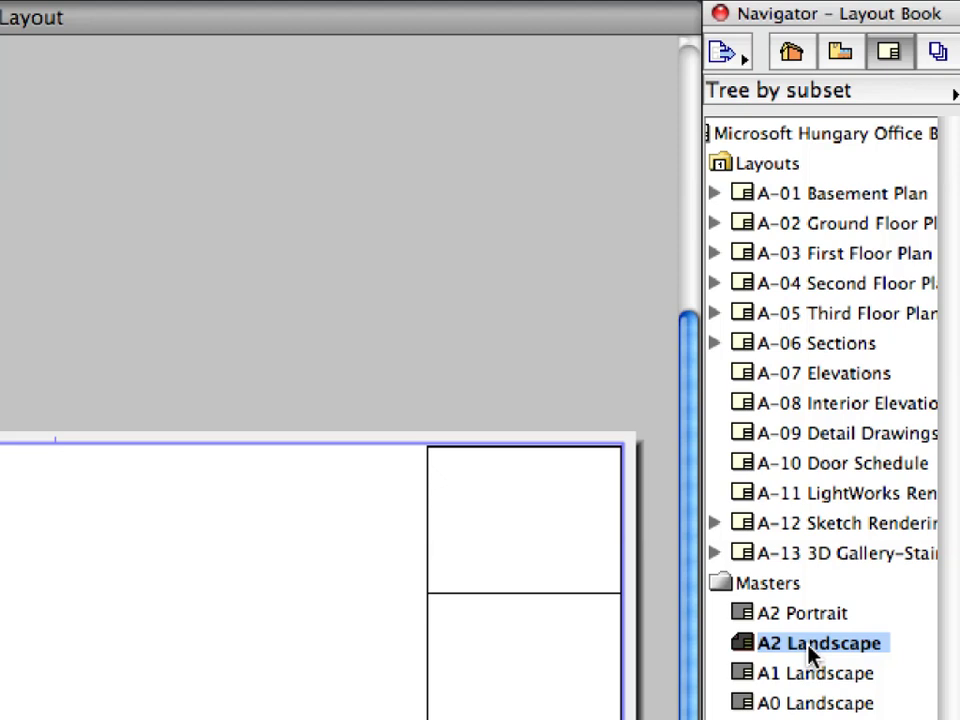
{"action": "right_click", "coordinate": [58, 154]}
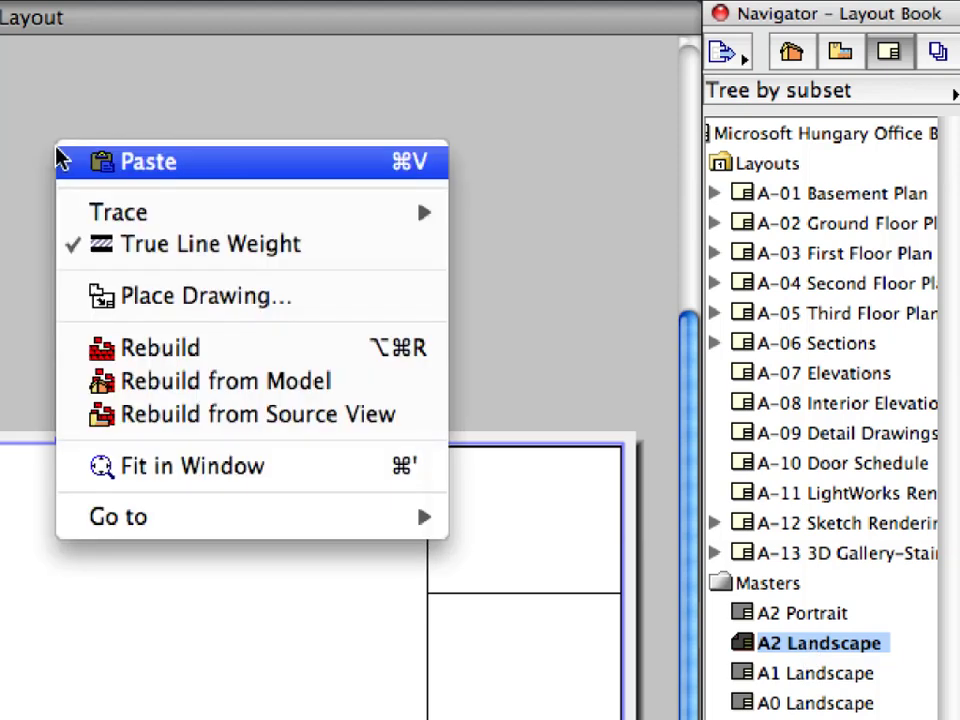
{"action": "left_click", "coordinate": [268, 468]}
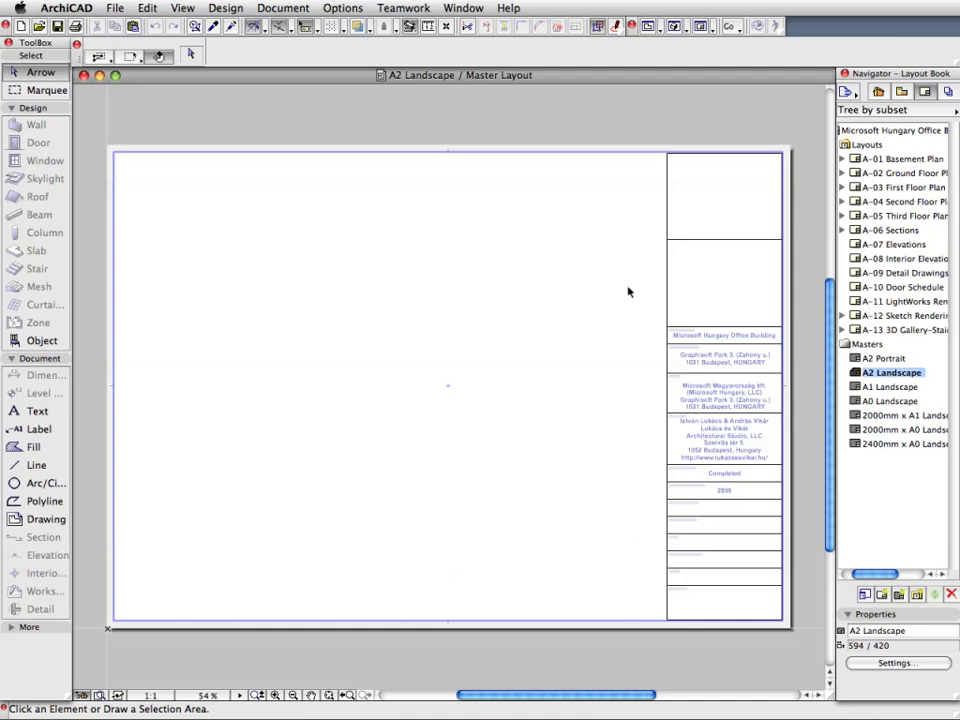
Multiply the Year of Completion value text downward with six incremental copies spaced 15 apart into the title block cells below.
{"action": "key", "text": "super+apostrophe"}
{"action": "left_click", "coordinate": [638, 465]}
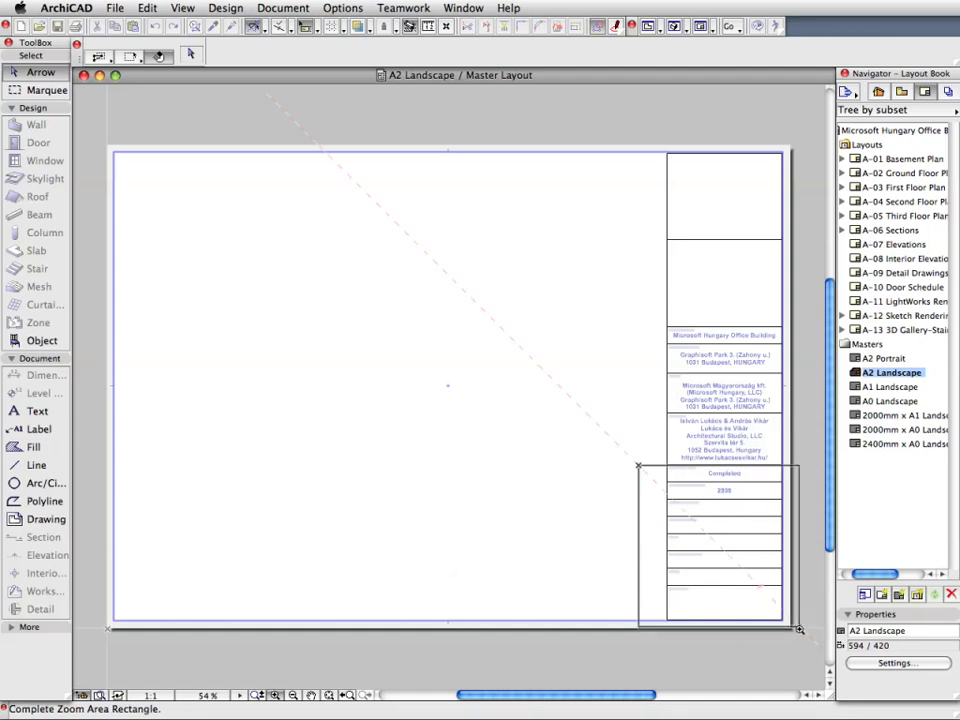
{"action": "left_click", "coordinate": [800, 630]}
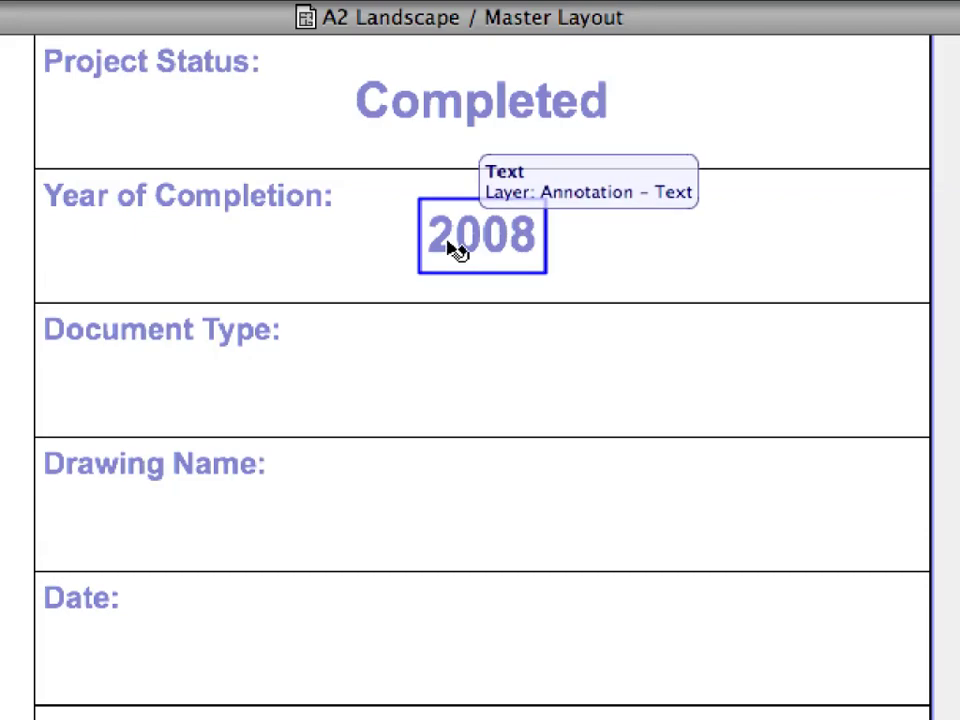
{"action": "left_click", "coordinate": [455, 250]}
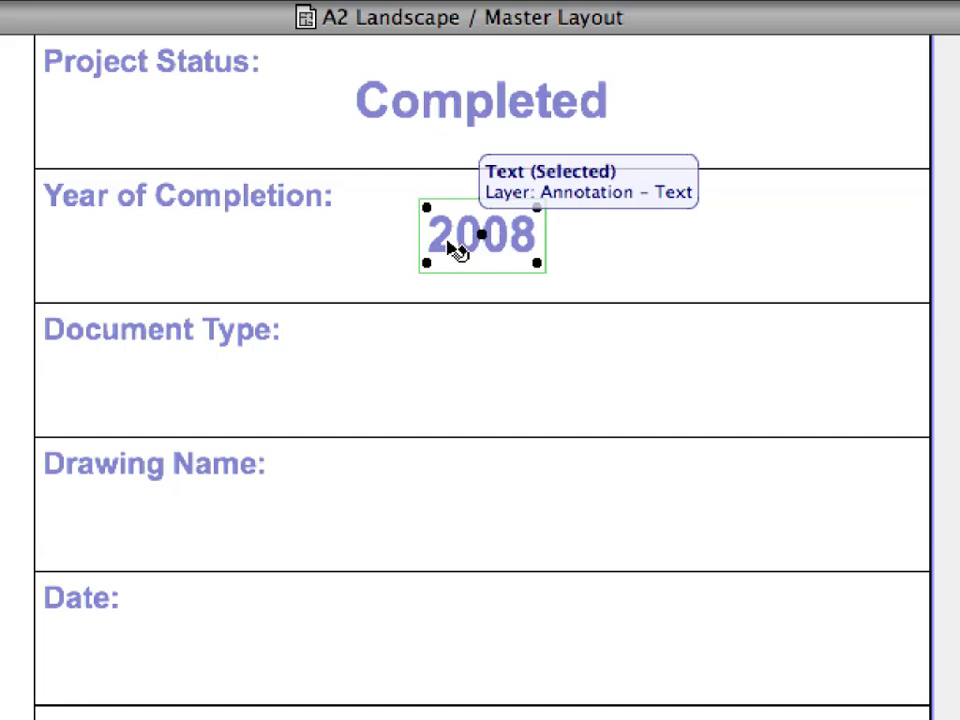
{"action": "right_click", "coordinate": [10, 105]}
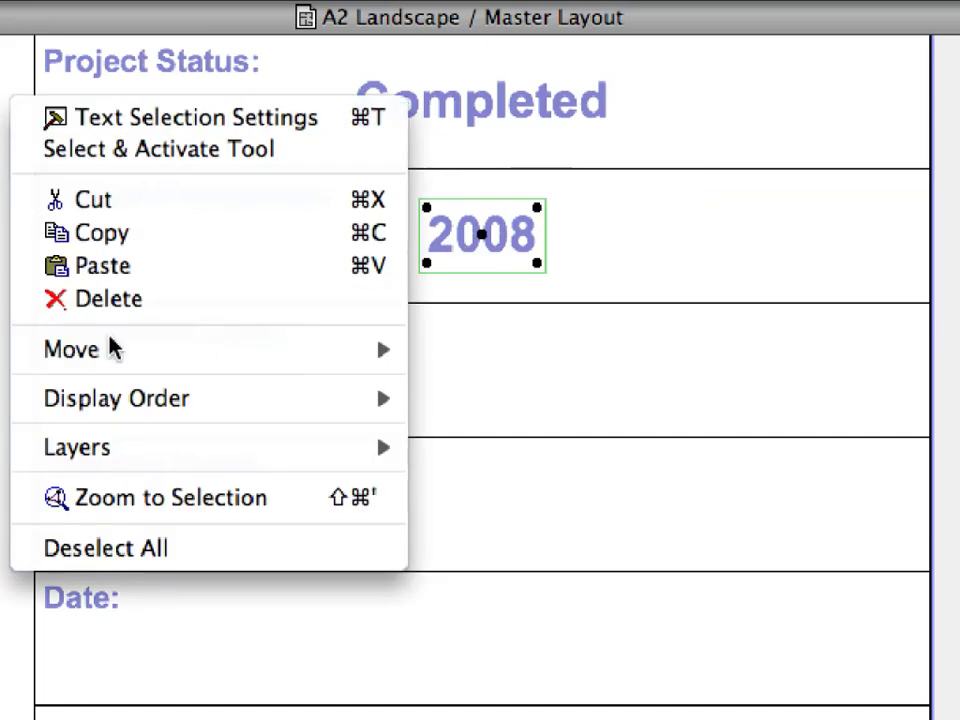
{"action": "mouse_move", "coordinate": [113, 352]}
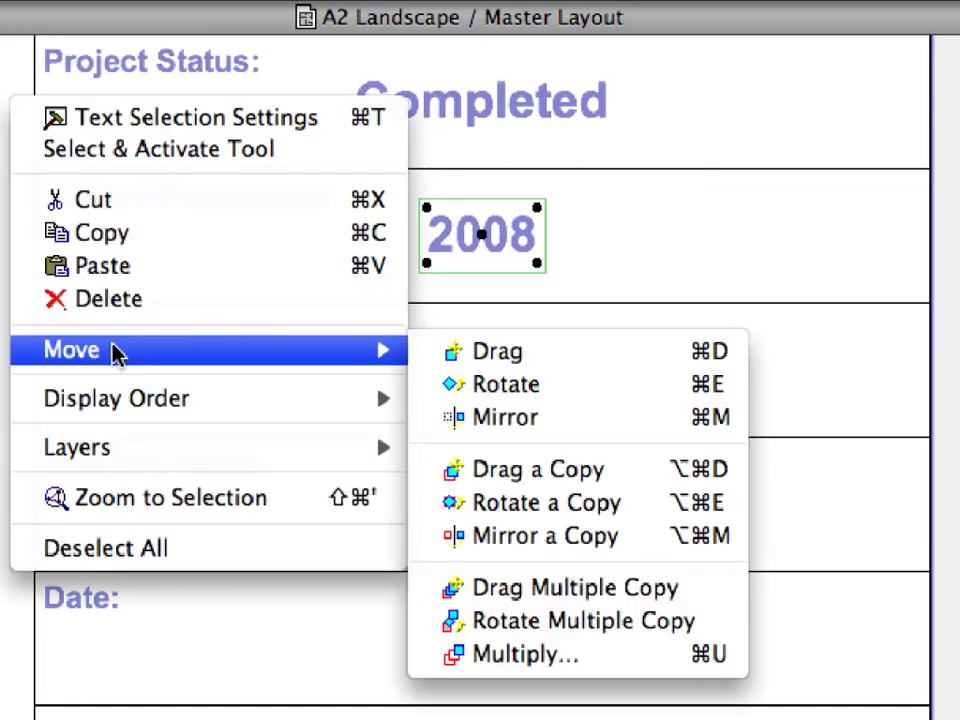
{"action": "left_click", "coordinate": [638, 664]}
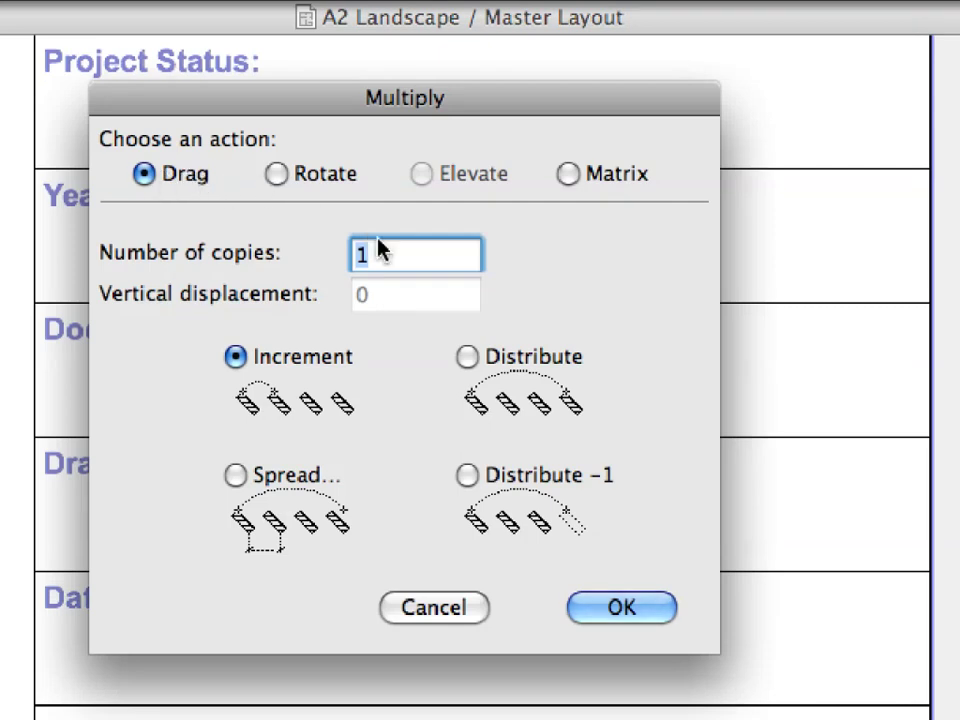
{"action": "type", "text": "6"}
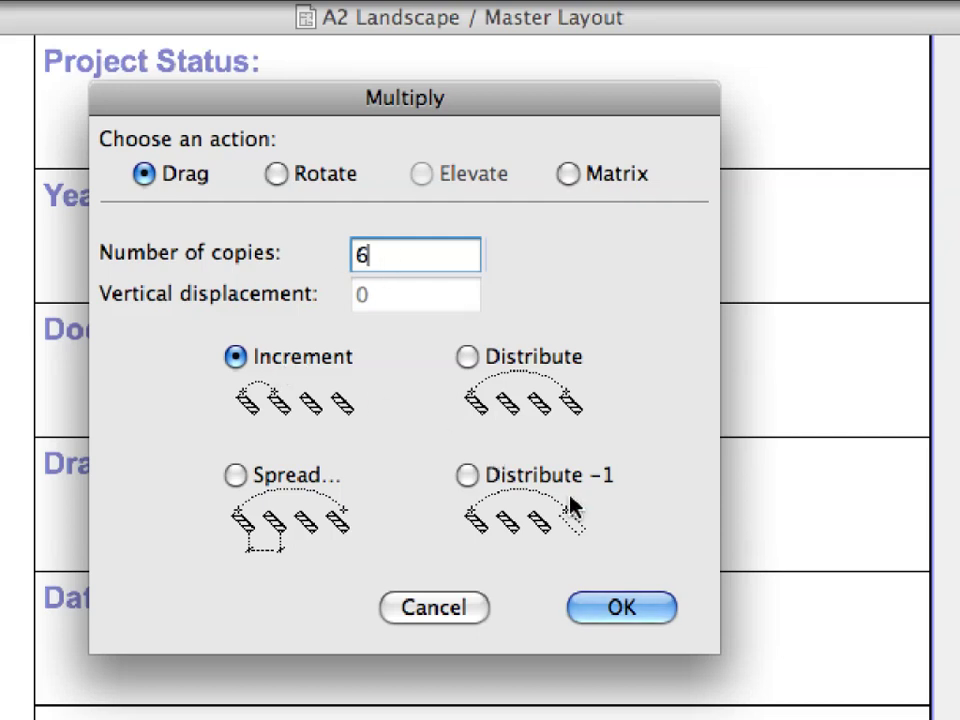
{"action": "left_click", "coordinate": [662, 610]}
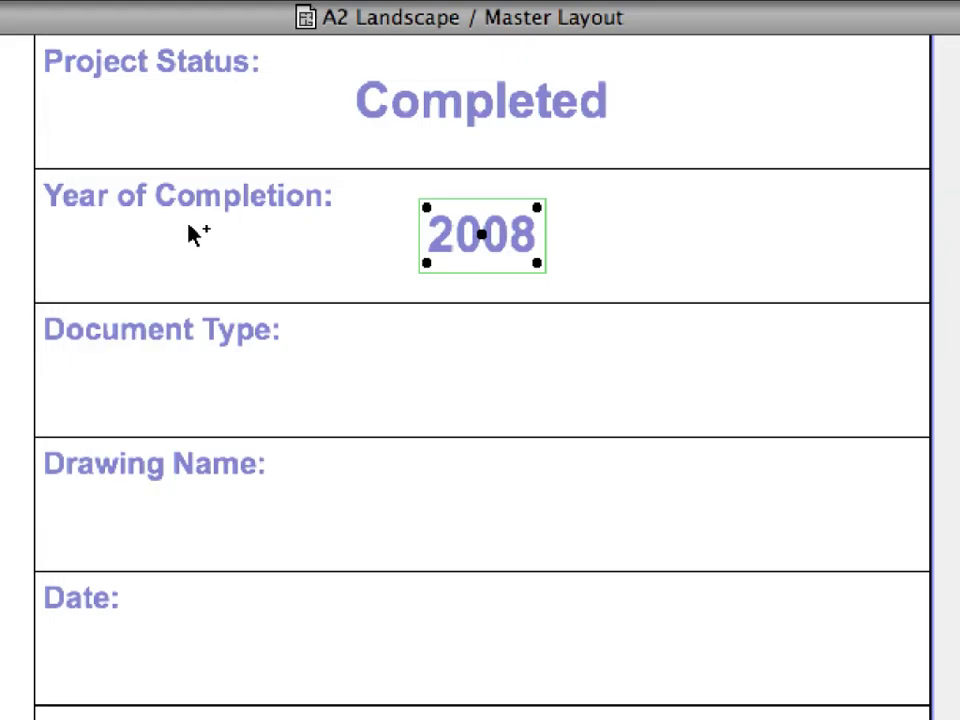
{"action": "left_click", "coordinate": [190, 237]}
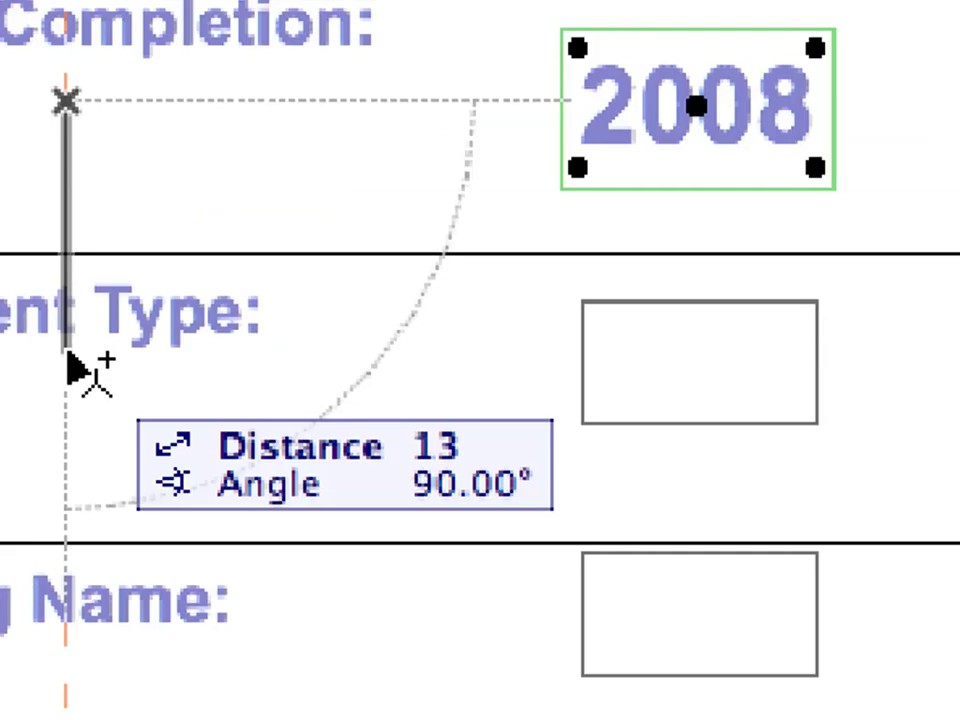
{"action": "type", "text": "15"}
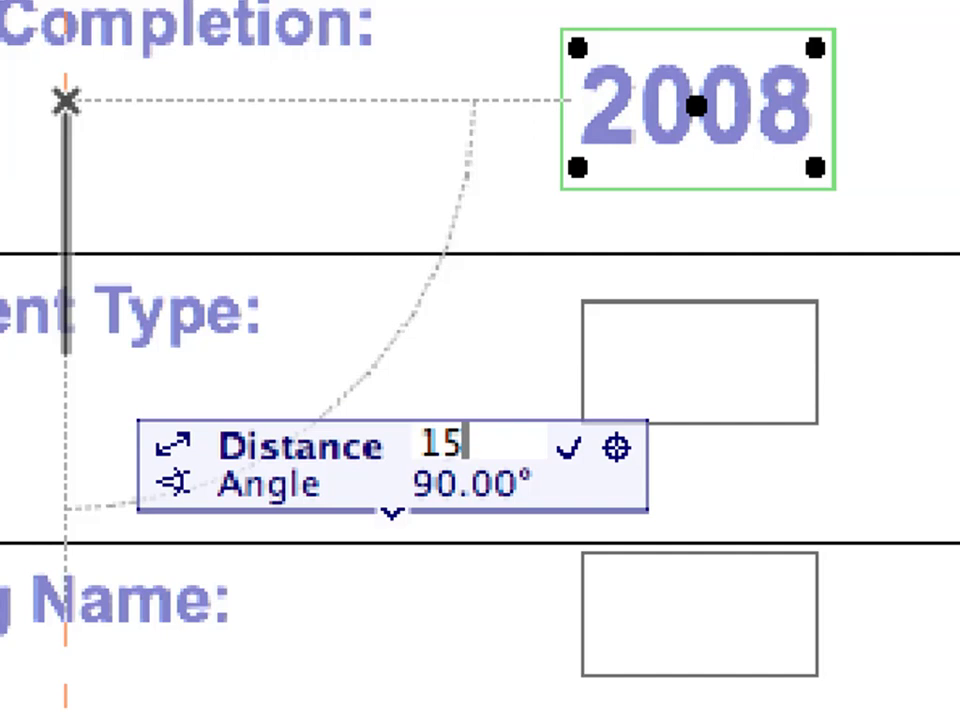
{"action": "key", "text": "Return"}
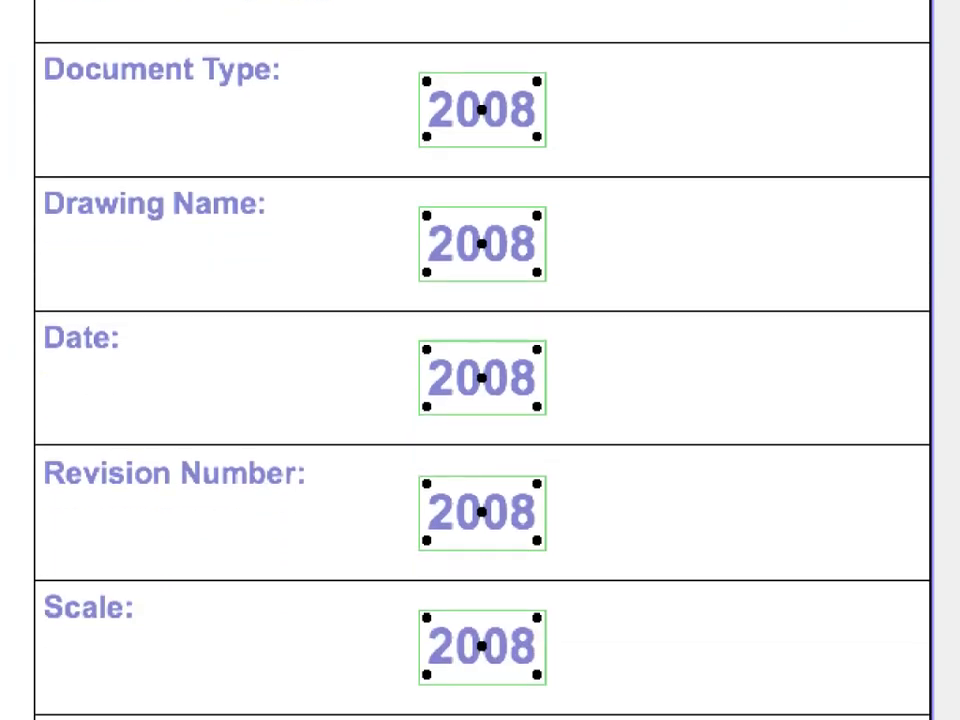
{"action": "key", "text": "Escape"}
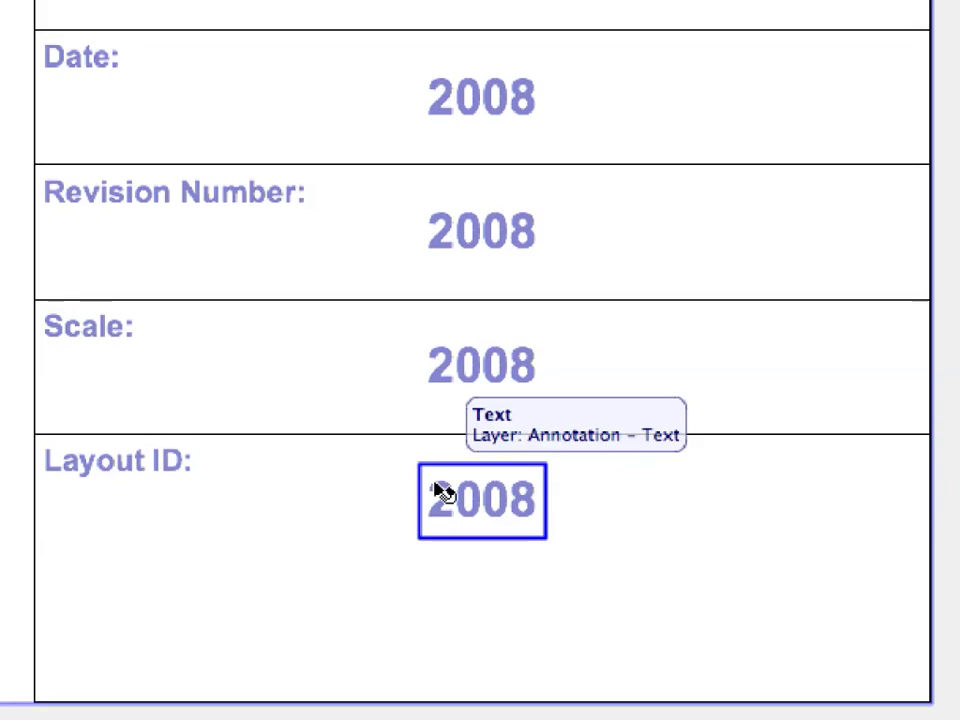
Move the copied 2008 text in the Layout ID cell straight down by 7.
{"action": "left_click", "coordinate": [444, 493]}
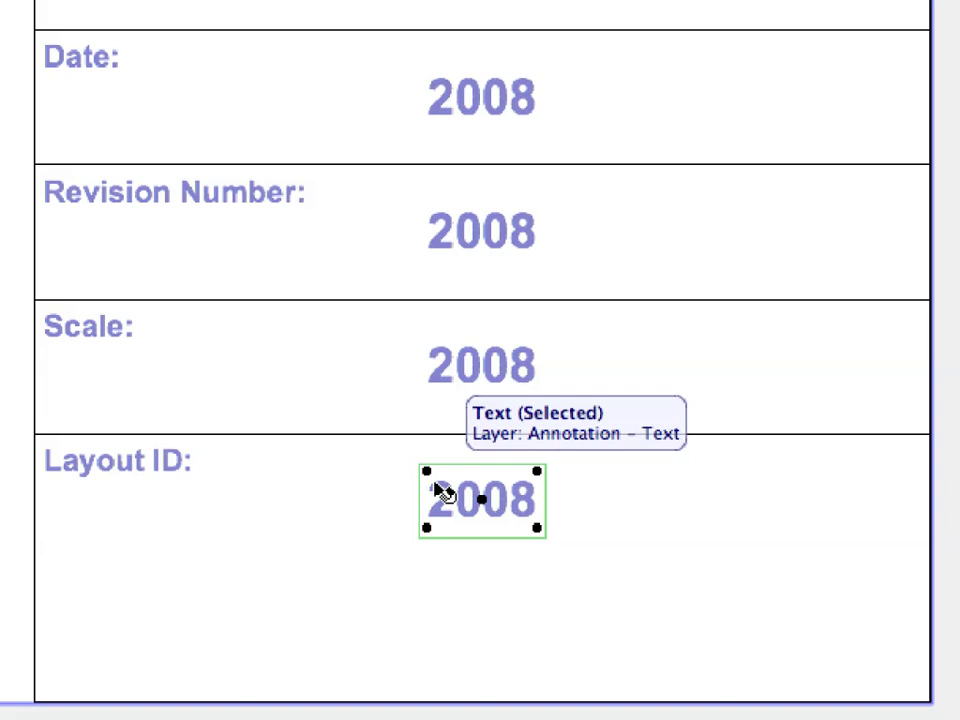
{"action": "right_click", "coordinate": [15, 34]}
{"action": "mouse_move", "coordinate": [171, 268]}
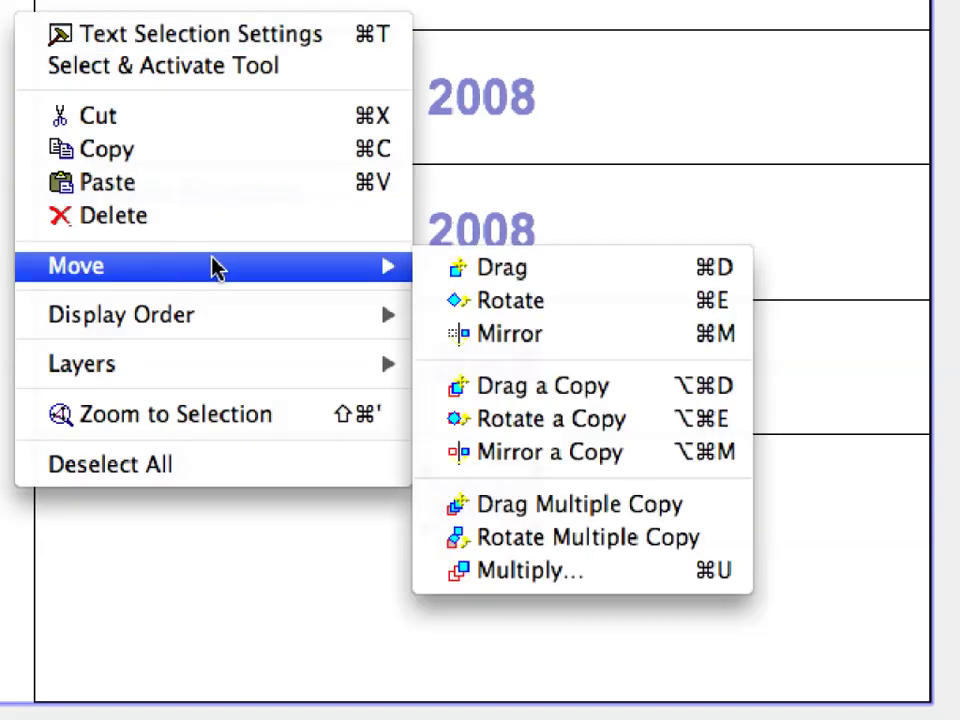
{"action": "left_click", "coordinate": [630, 278]}
{"action": "left_click", "coordinate": [264, 466]}
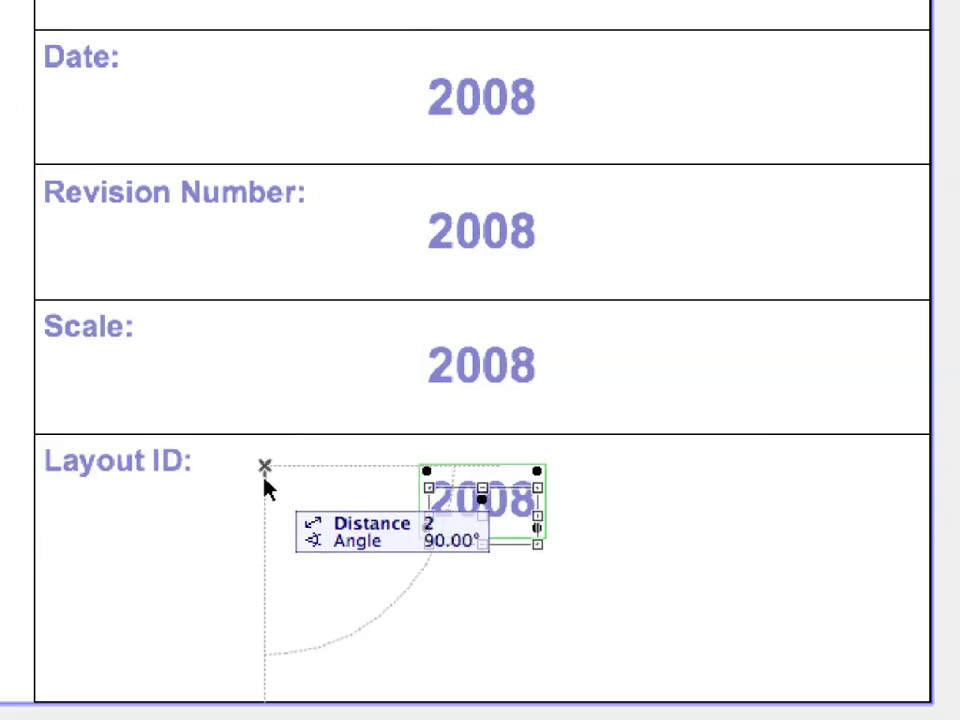
{"action": "type", "text": "7"}
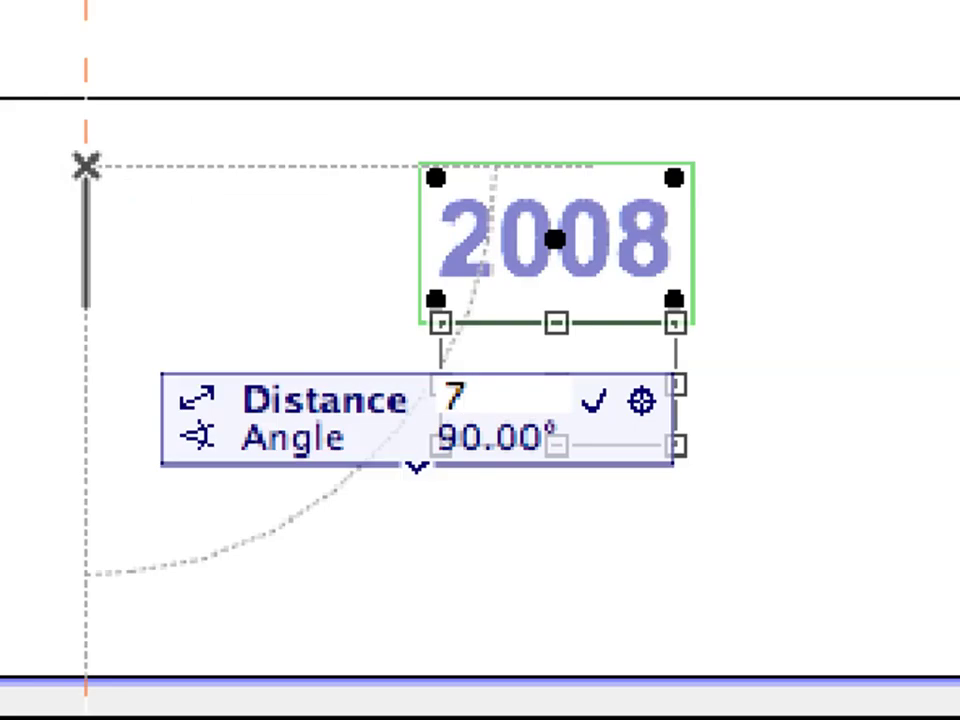
{"action": "key", "text": "Return"}
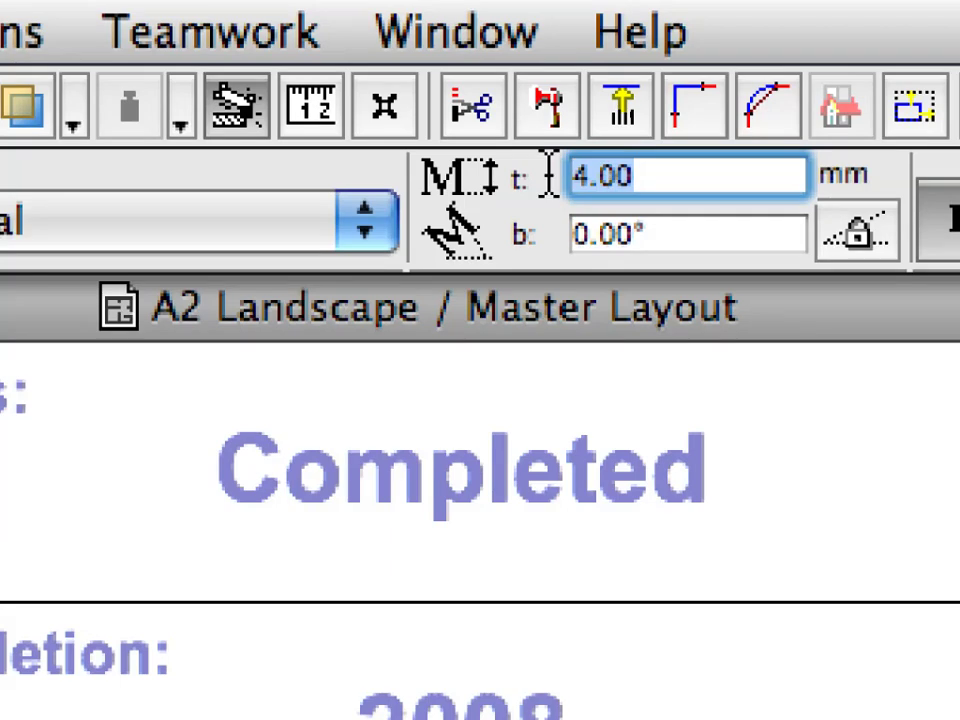
Set the text size of the Layout ID value to 15.00 mm.
{"action": "type", "text": "15"}
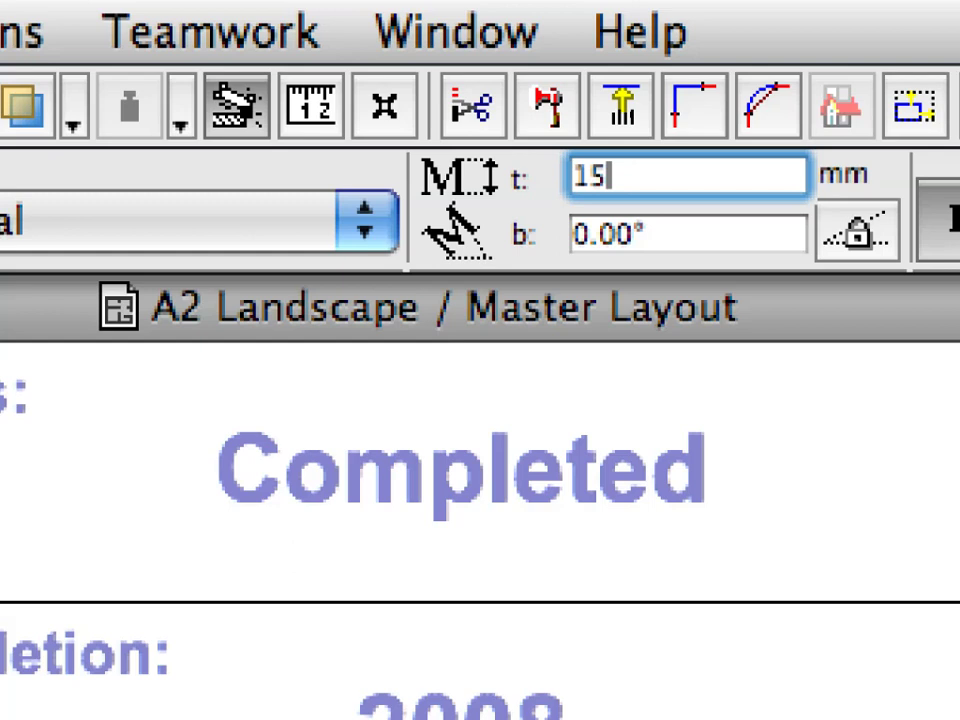
{"action": "type", "text": ".00"}
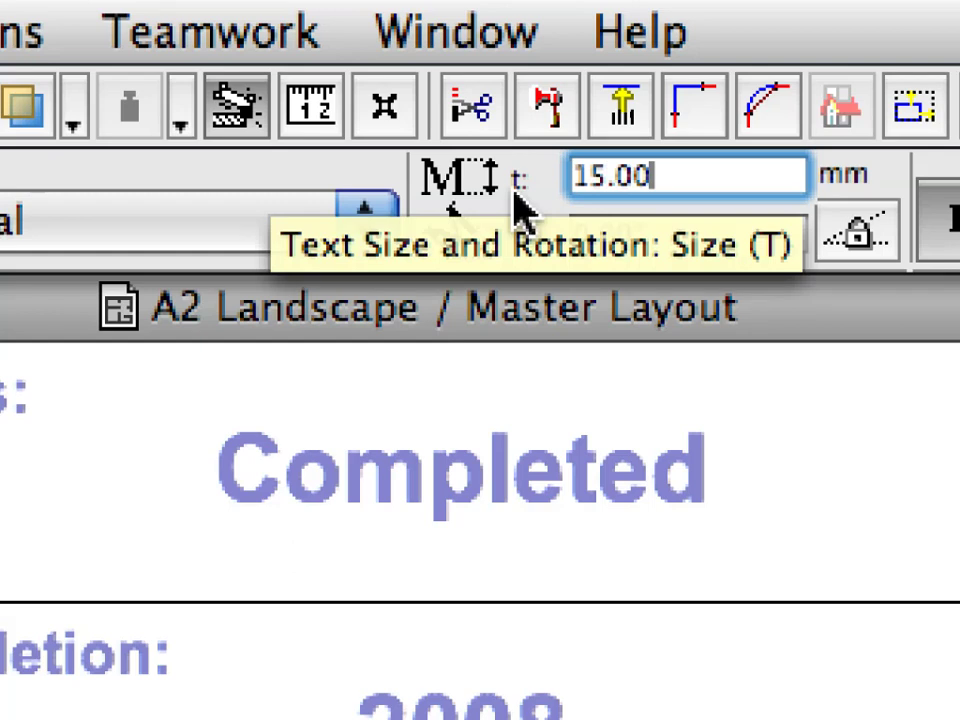
{"action": "key", "text": "Return"}
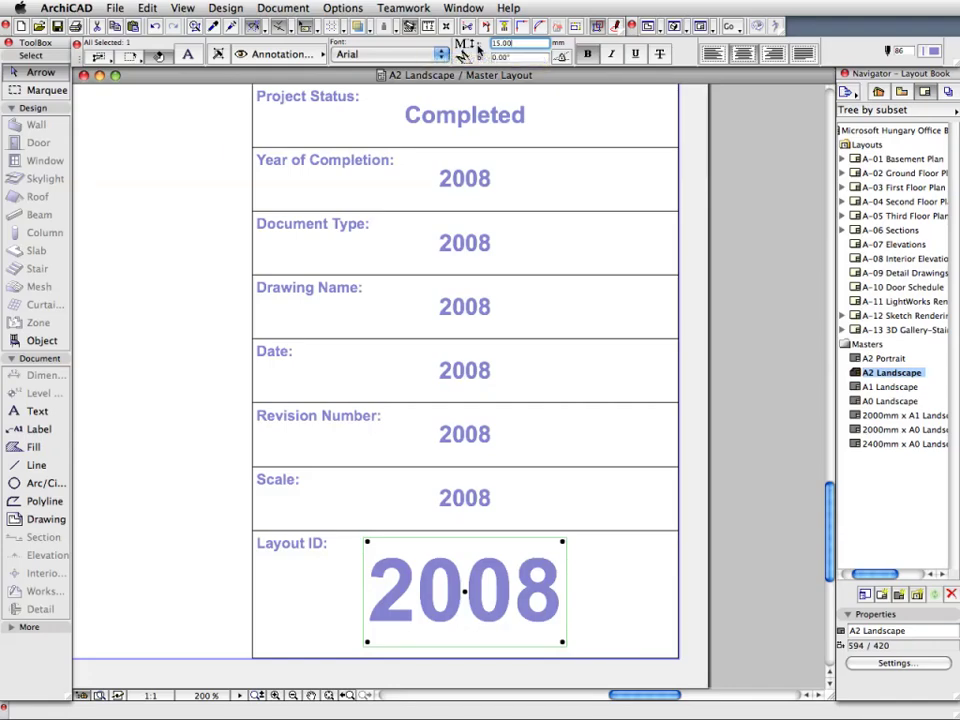
Set the text size of the 2008 value in the Scale cell to 8.00 mm.
{"action": "left_click", "coordinate": [431, 497]}
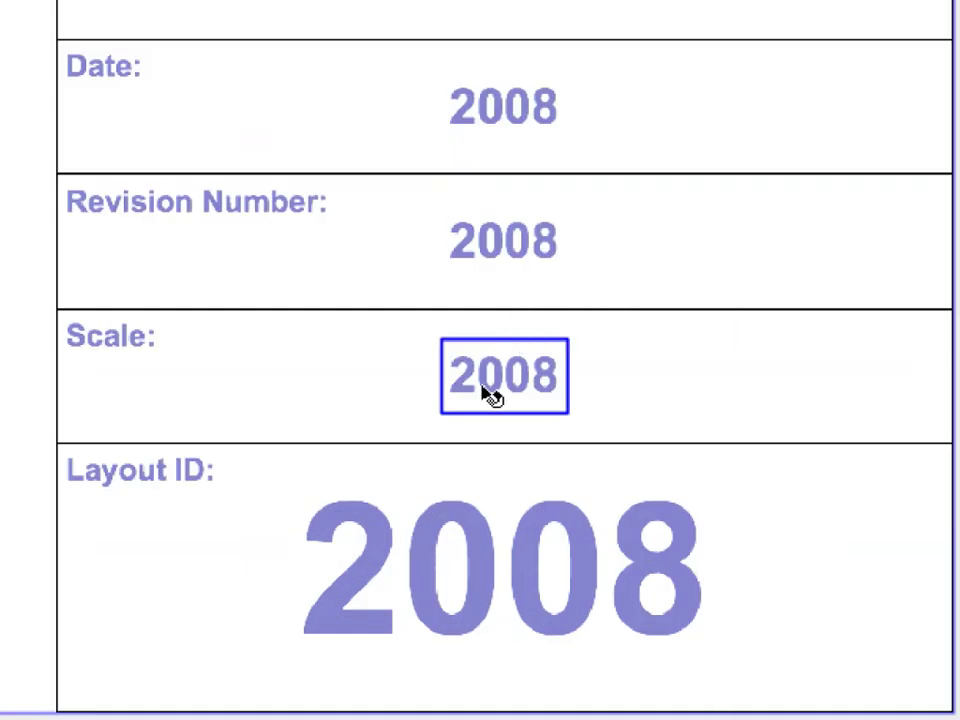
{"action": "left_click", "coordinate": [492, 396]}
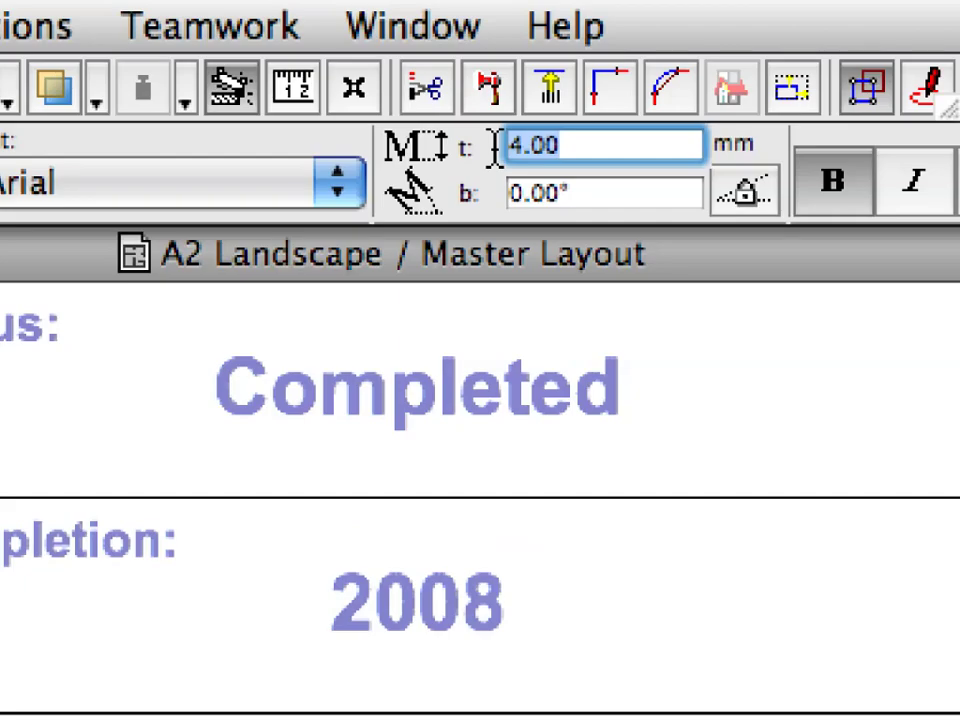
{"action": "type", "text": "8.00"}
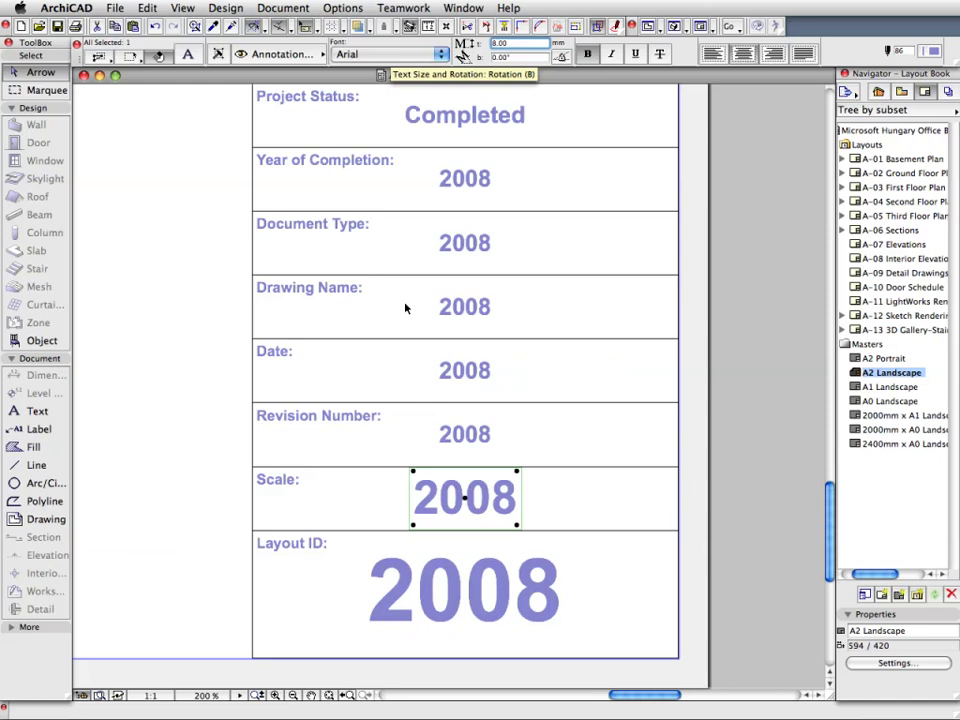
{"action": "left_click", "coordinate": [376, 506]}
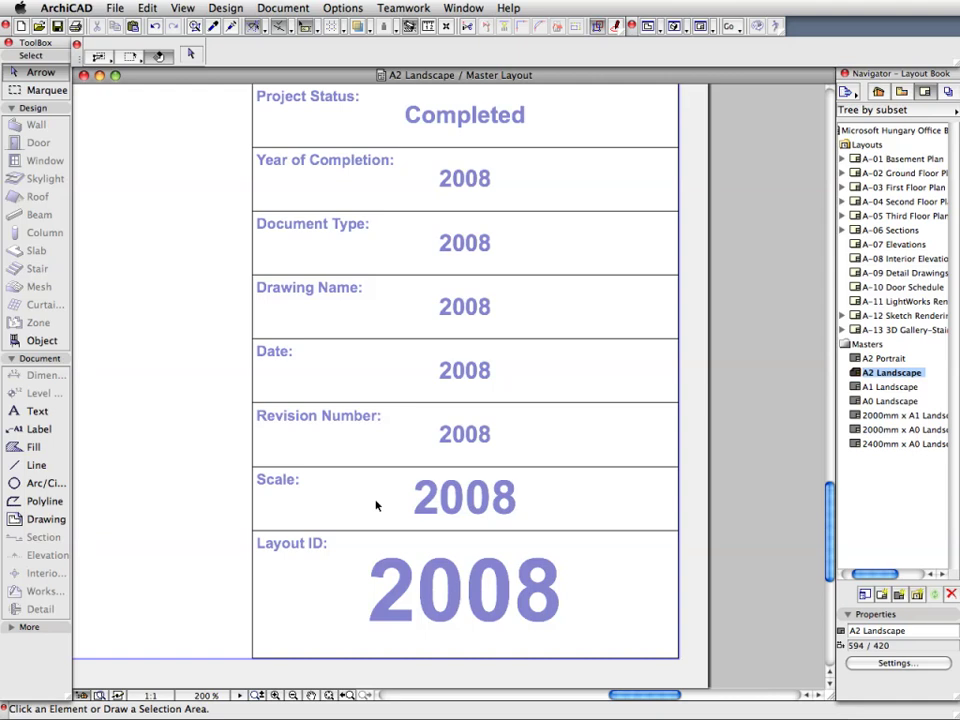
Add a new Project Info entry named Document Type with the description Design Documentation.
{"action": "left_click", "coordinate": [115, 8]}
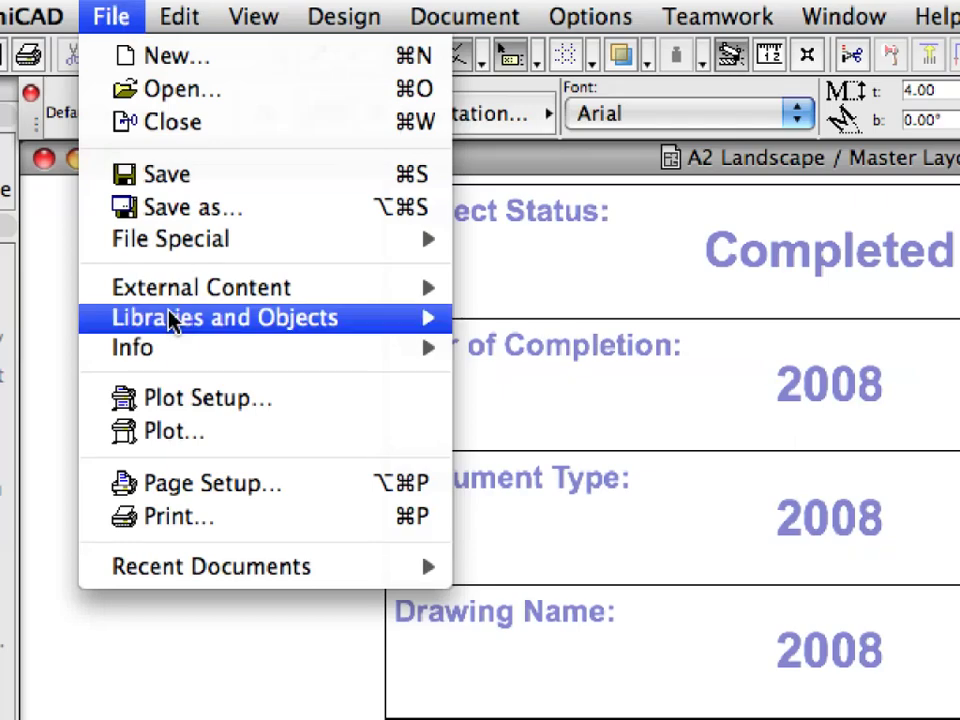
{"action": "mouse_move", "coordinate": [150, 350]}
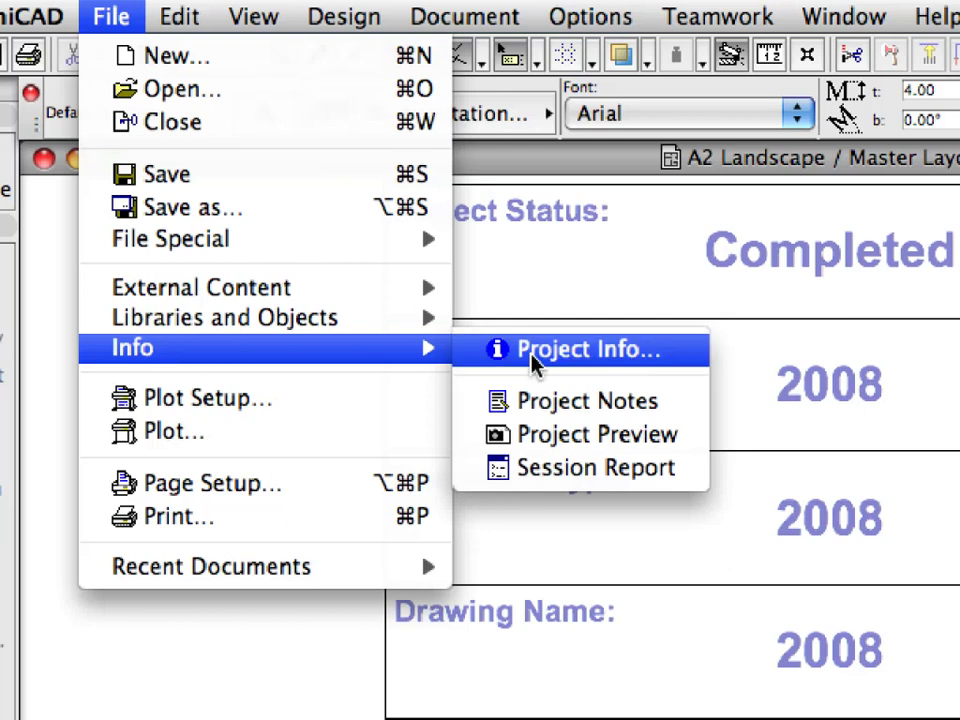
{"action": "left_click", "coordinate": [676, 356]}
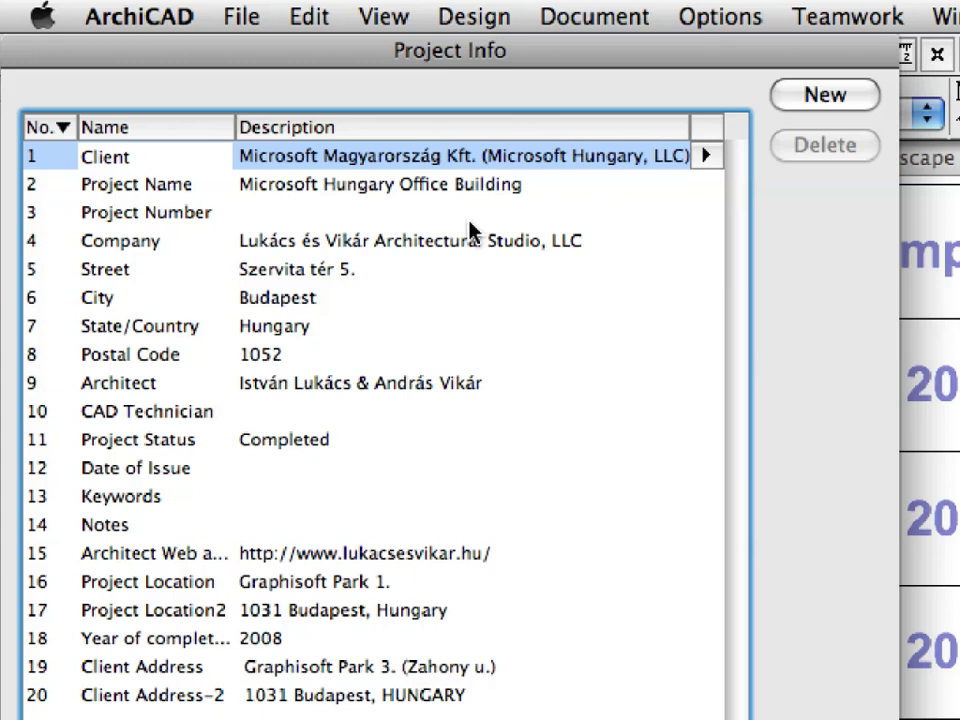
{"action": "left_click", "coordinate": [862, 100]}
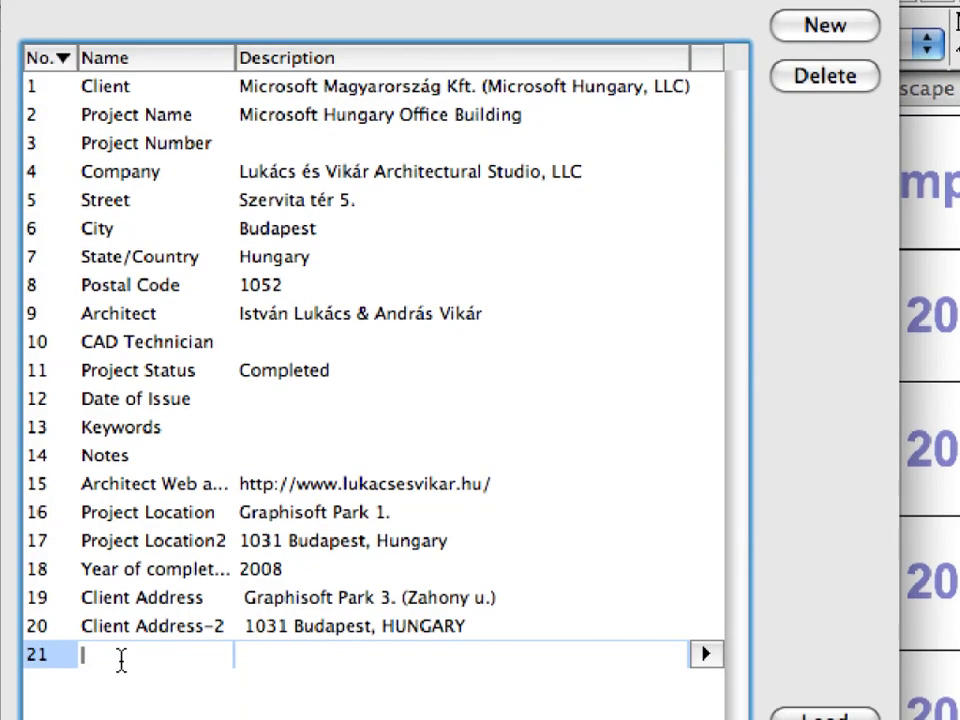
{"action": "type", "text": "Documen"}
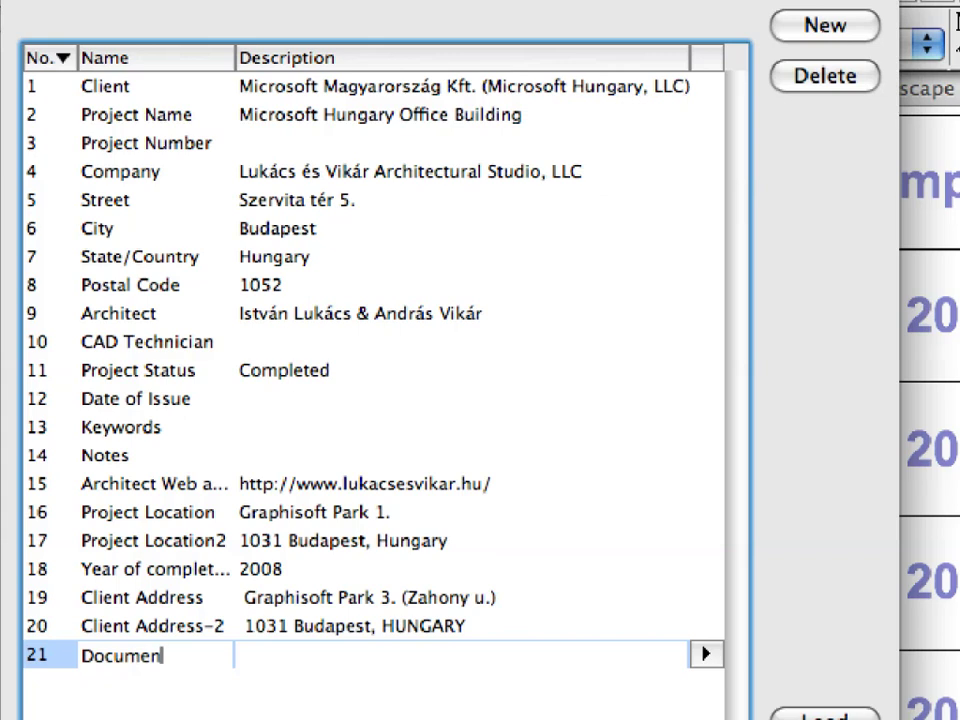
{"action": "type", "text": "t Type"}
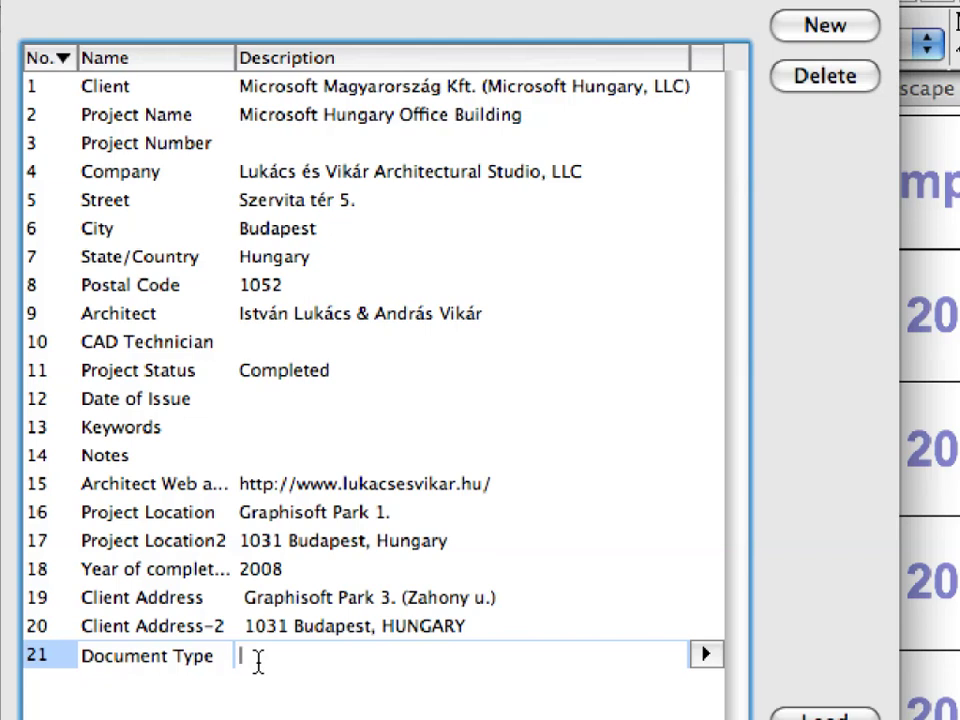
{"action": "type", "text": "Design"}
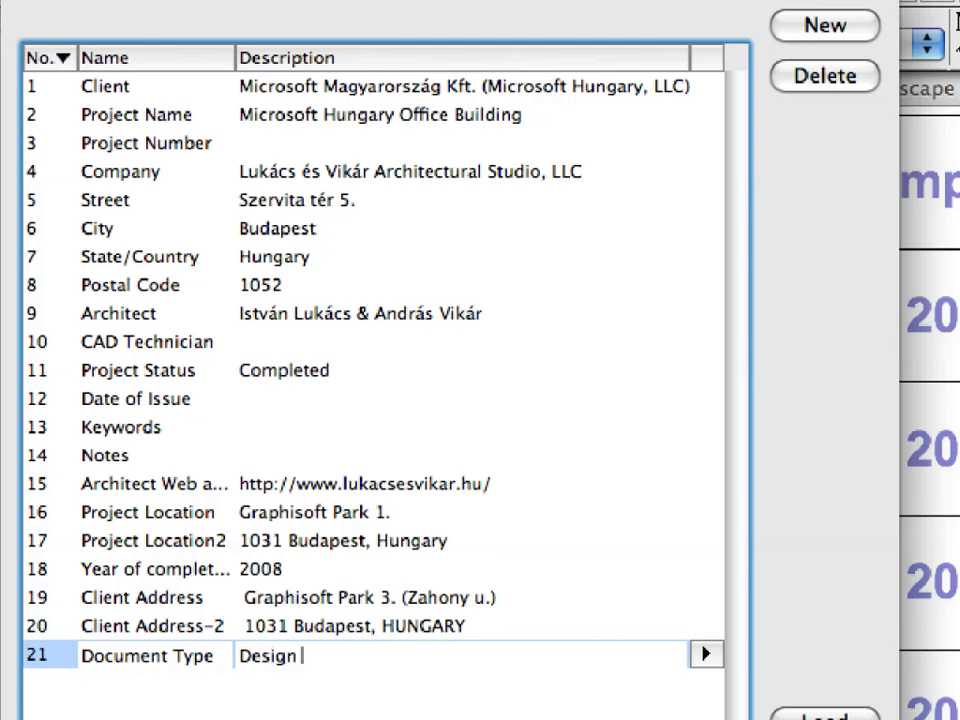
{"action": "type", "text": " Documentat"}
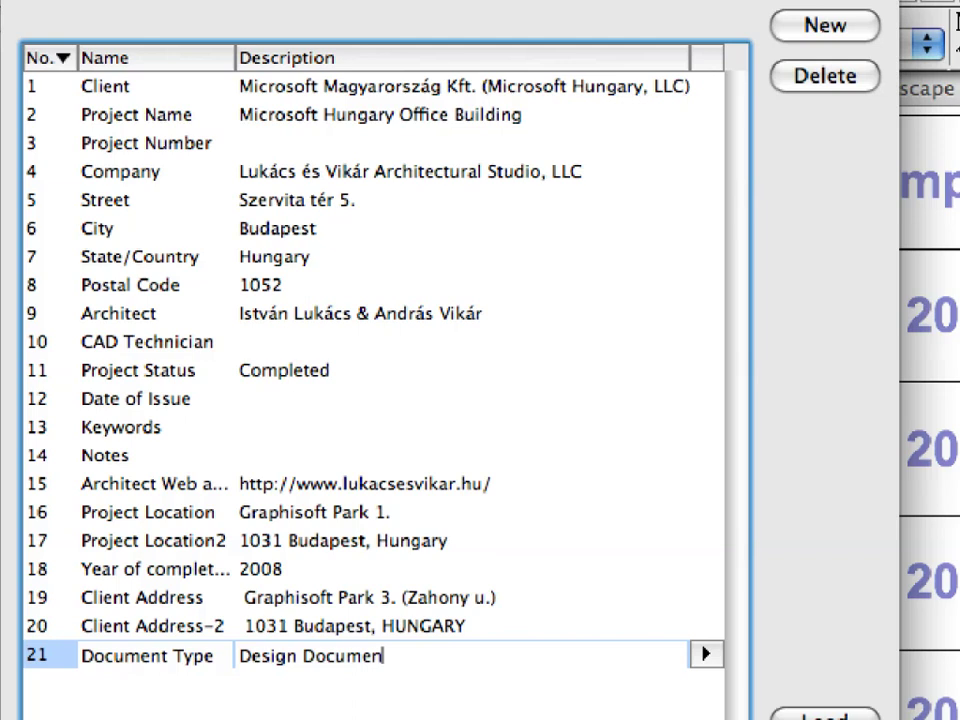
{"action": "type", "text": "ion"}
{"action": "key", "text": "Return"}
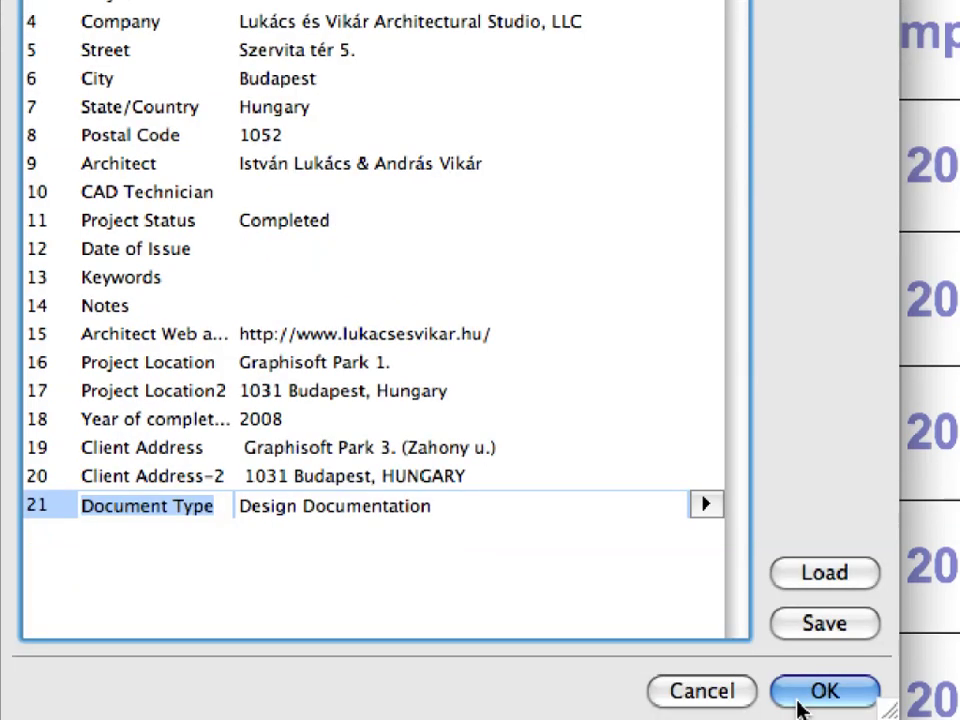
{"action": "left_click", "coordinate": [855, 697]}
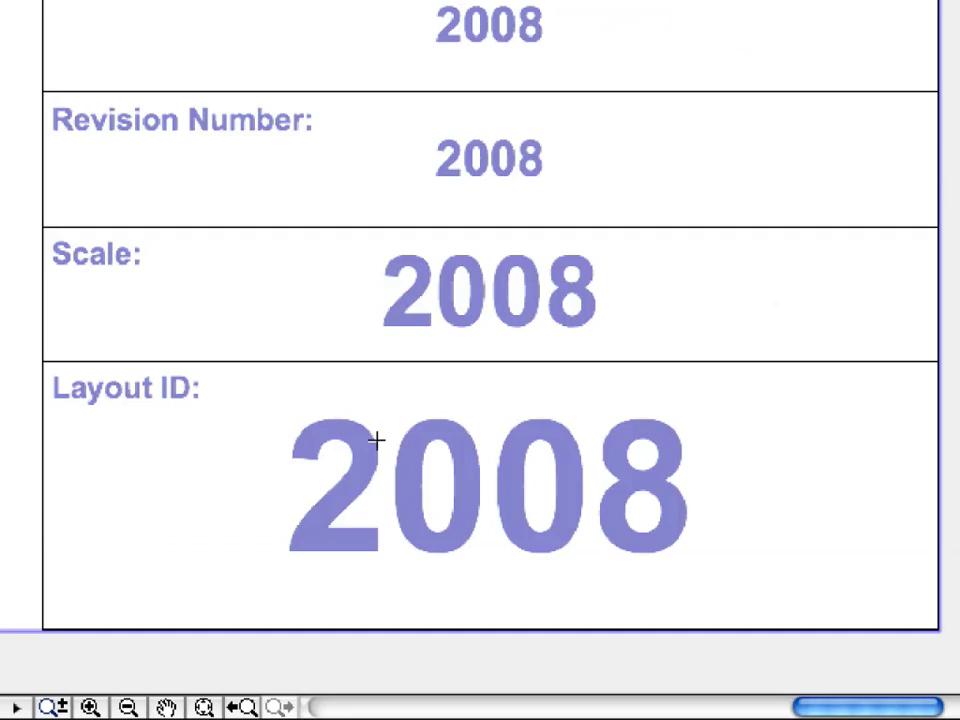
{"action": "left_click", "coordinate": [809, 624]}
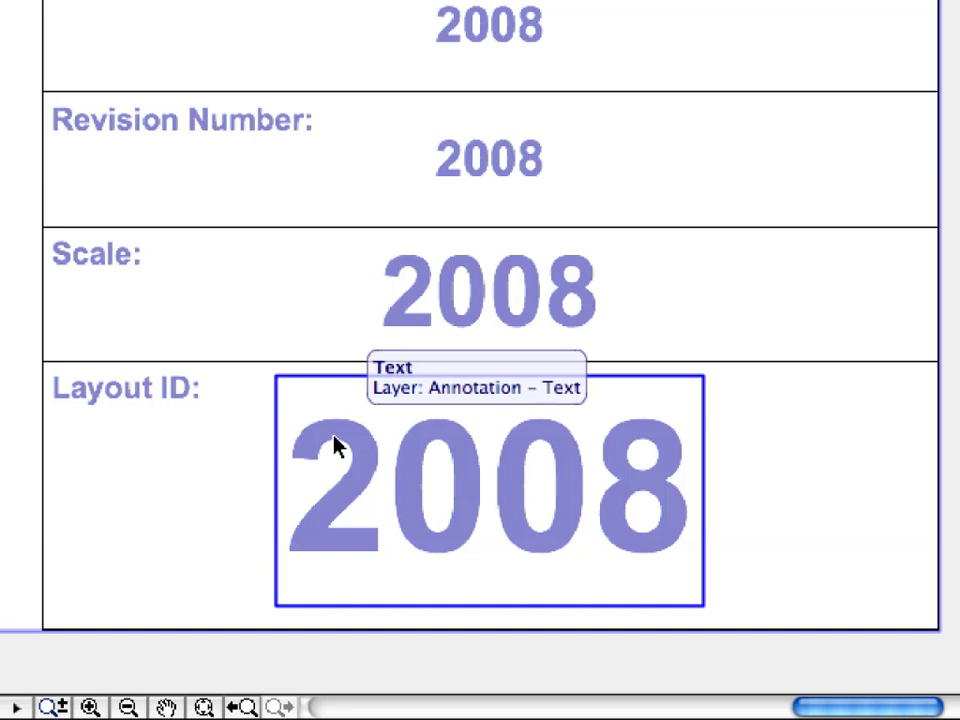
Replace the 2008 text in the Layout ID cell with the Layout ID autotext from the Layout category.
{"action": "left_click", "coordinate": [336, 446]}
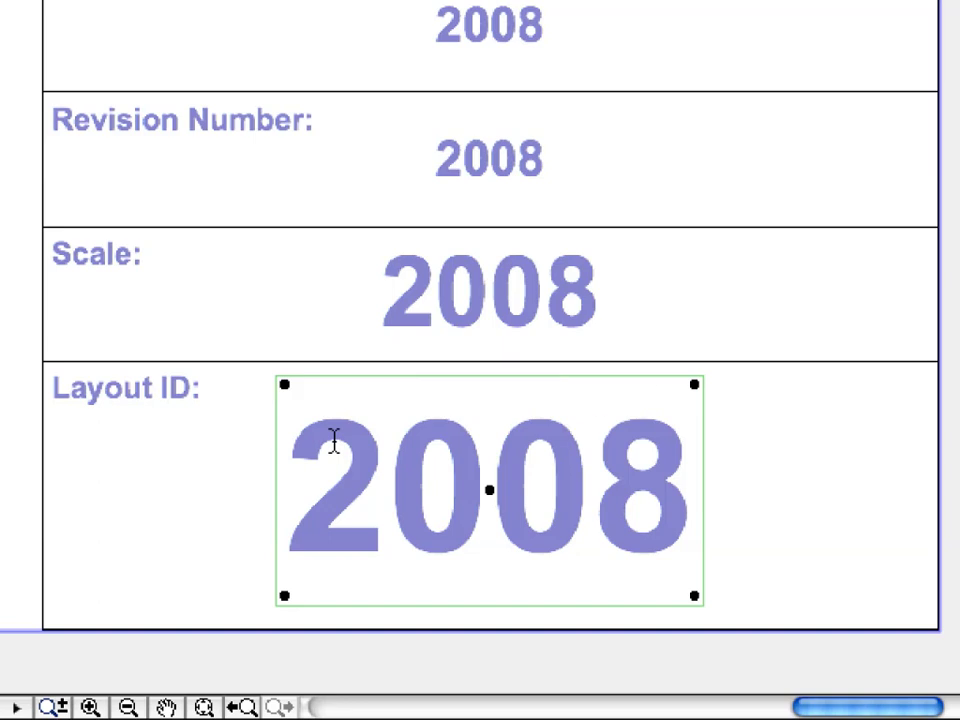
{"action": "double_click", "coordinate": [358, 454]}
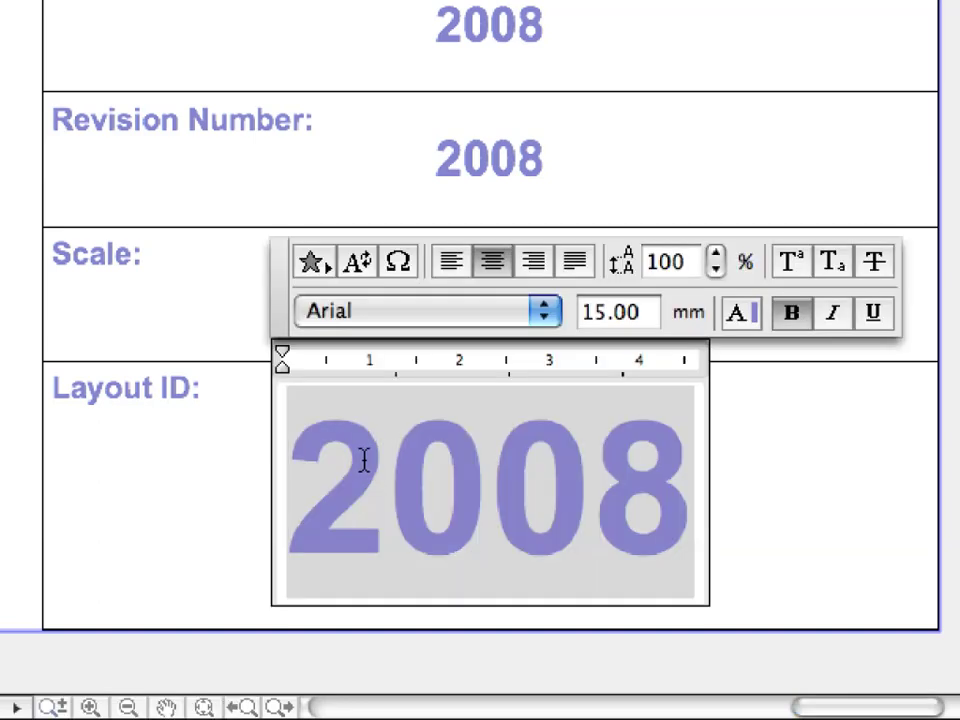
{"action": "double_click", "coordinate": [364, 459]}
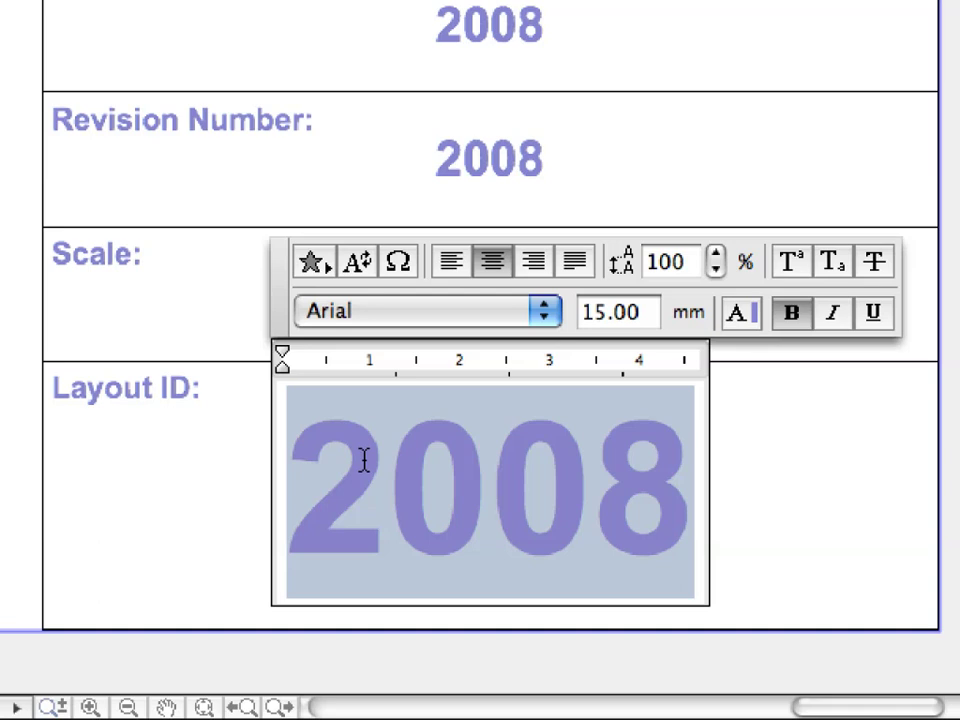
{"action": "left_click", "coordinate": [368, 272]}
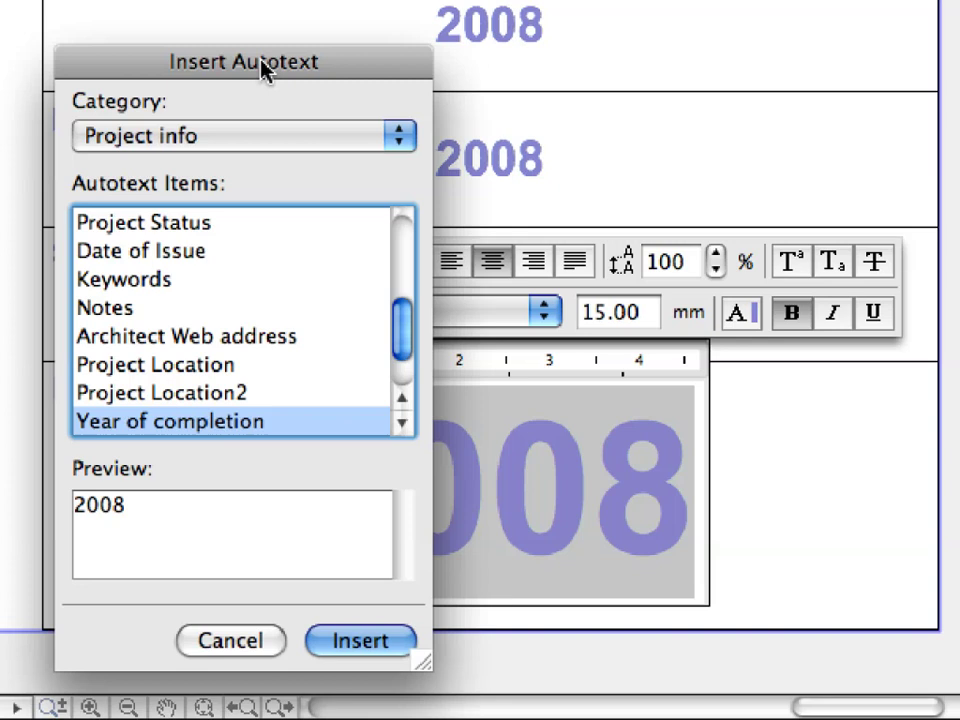
{"action": "left_click", "coordinate": [395, 134]}
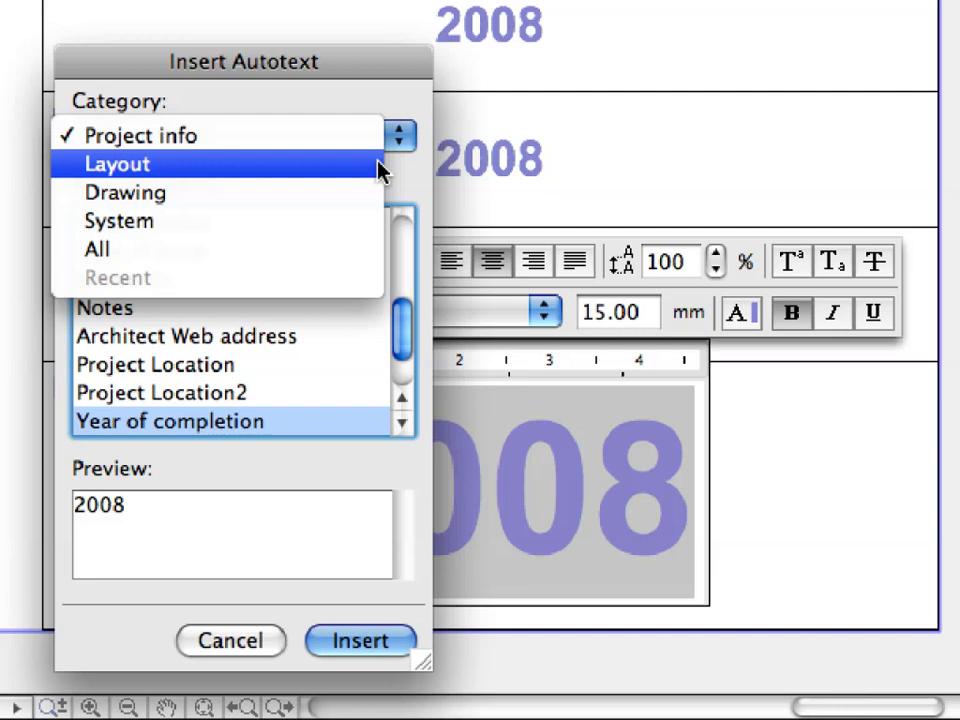
{"action": "left_click", "coordinate": [381, 172]}
{"action": "left_click", "coordinate": [133, 254]}
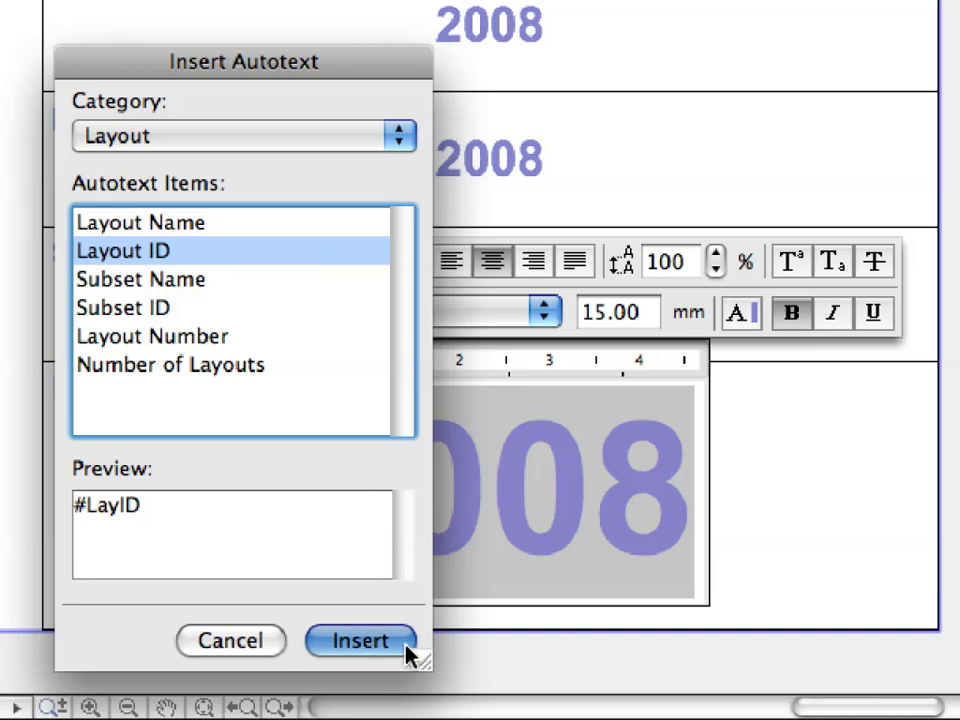
{"action": "left_click", "coordinate": [360, 641]}
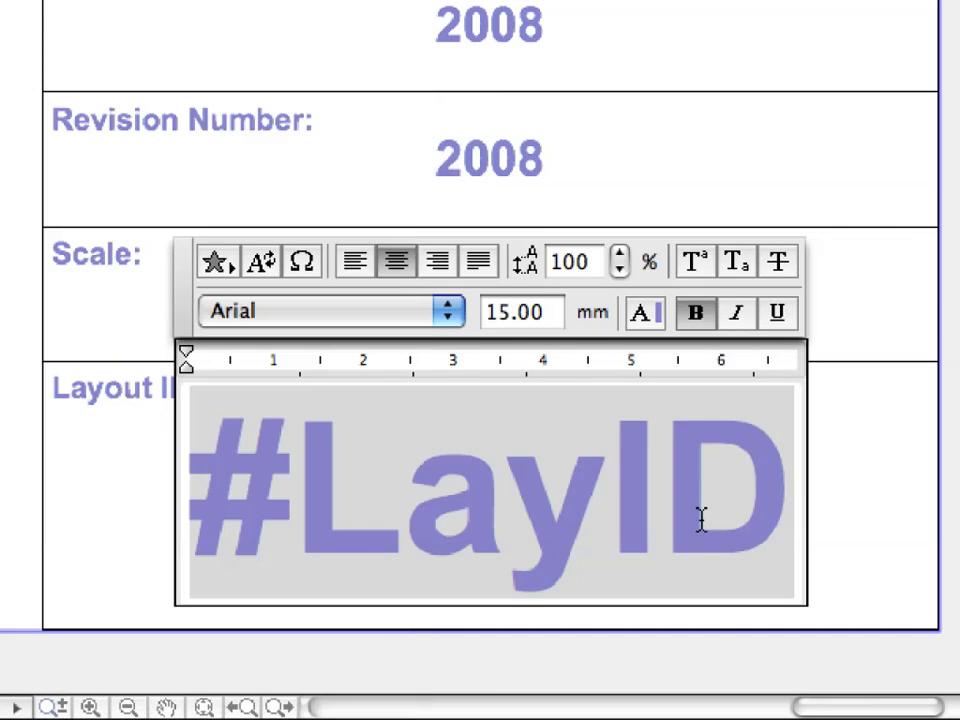
{"action": "key", "text": "Escape"}
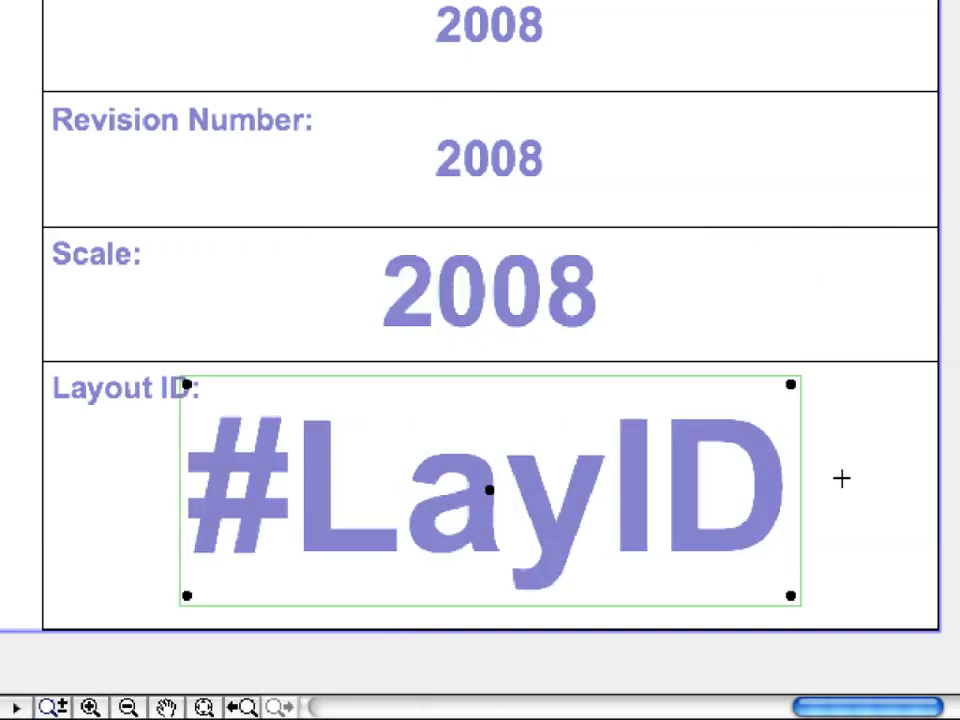
{"action": "key", "text": "Escape"}
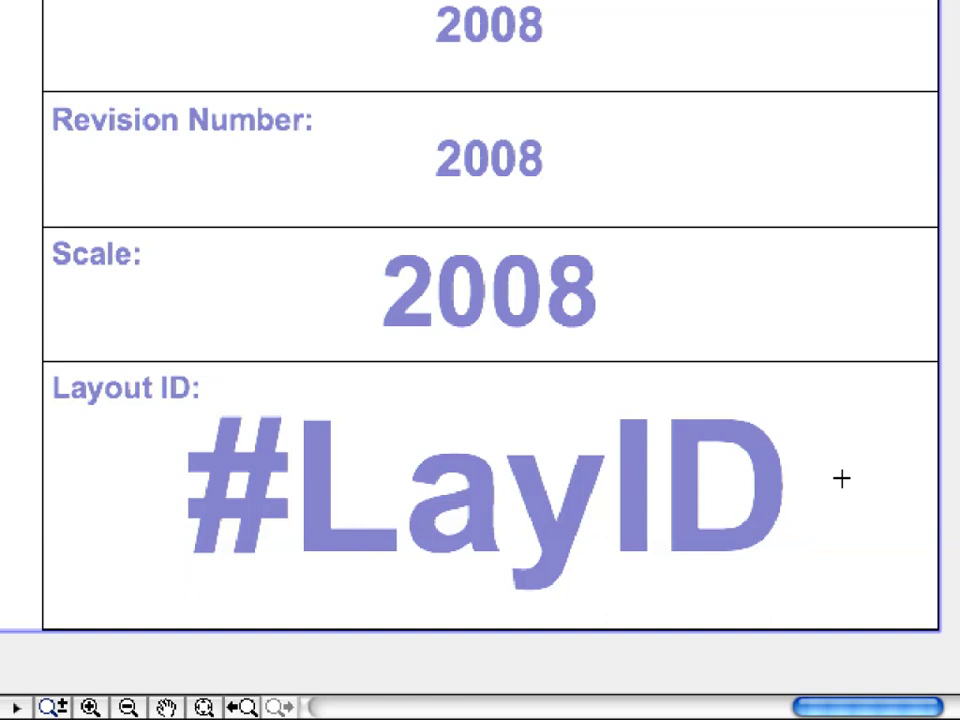
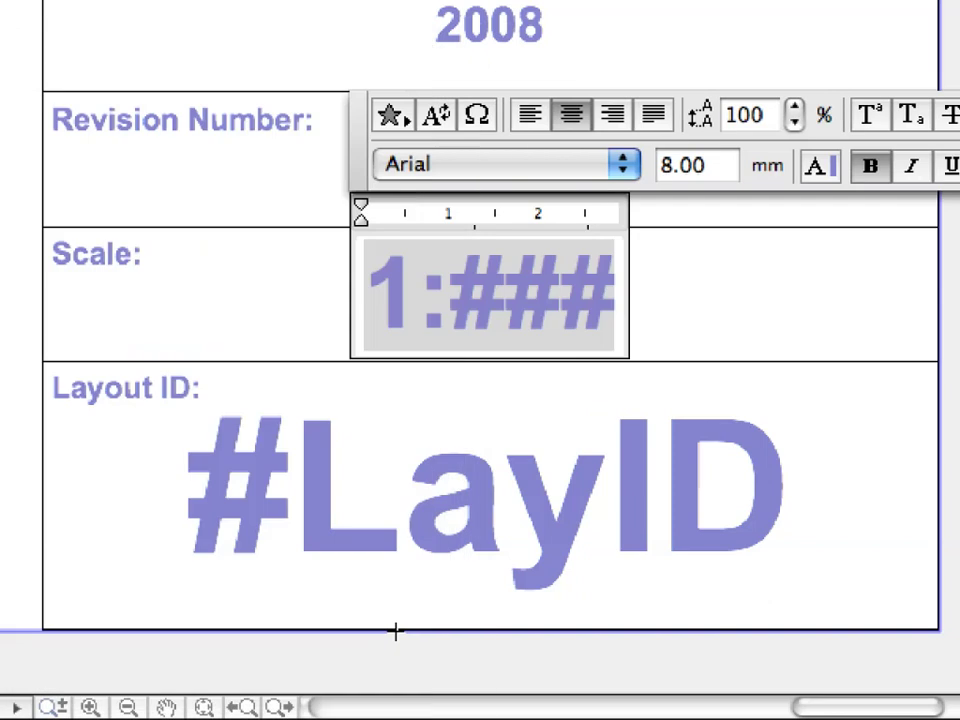
Finish editing the Scale cell's 1:### text and replace the 2008 text in the Revision Number cell with N/A.
{"action": "left_click", "coordinate": [702, 306]}
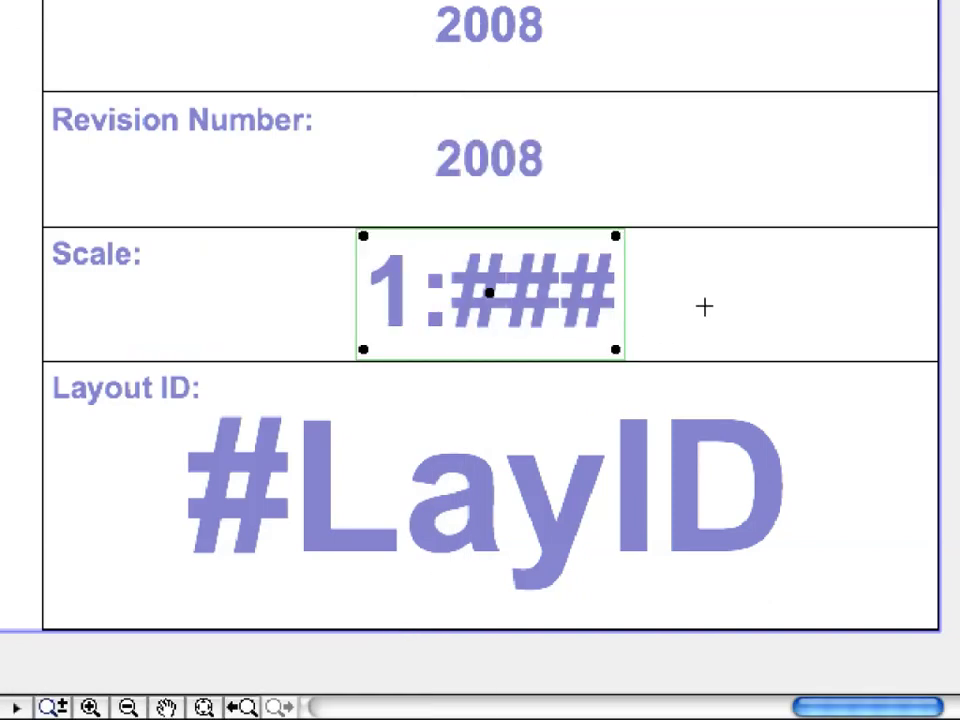
{"action": "left_click", "coordinate": [704, 306]}
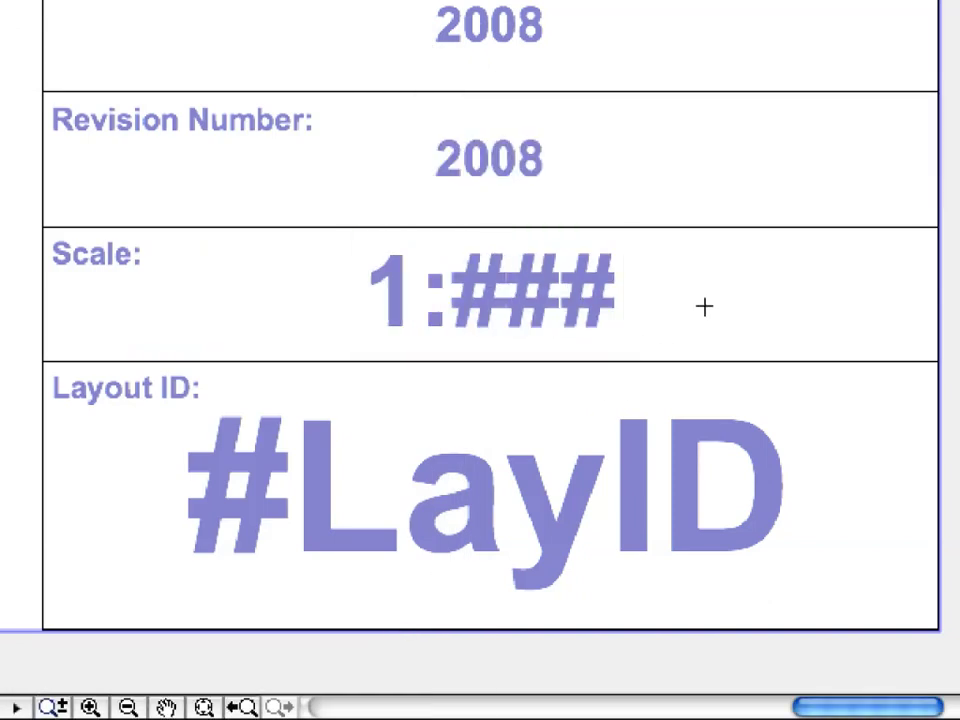
{"action": "left_click", "coordinate": [493, 170]}
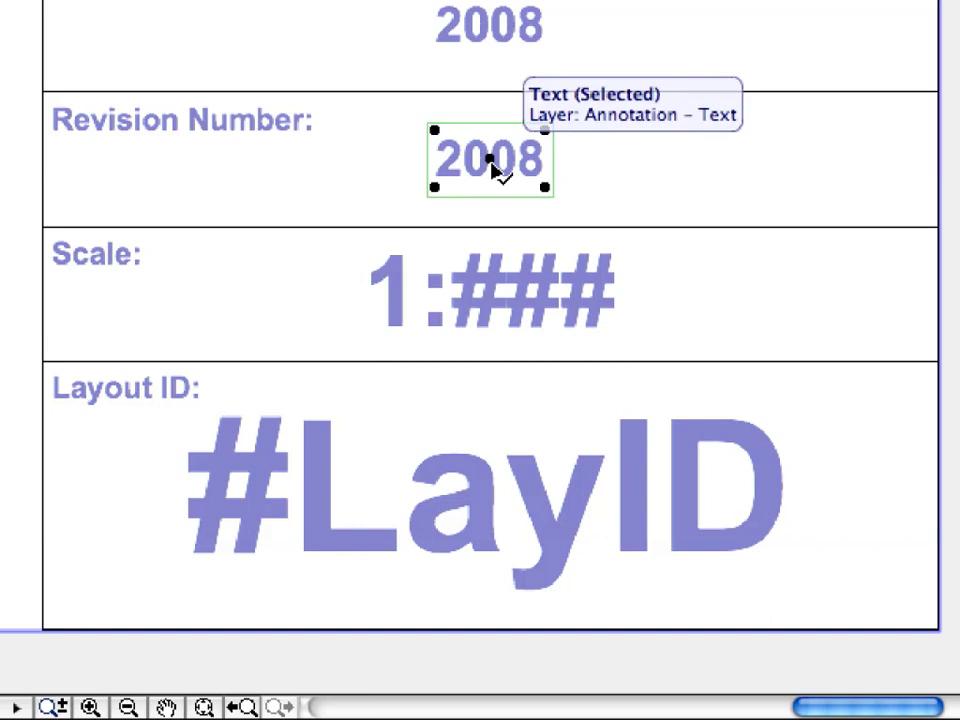
{"action": "double_click", "coordinate": [506, 170]}
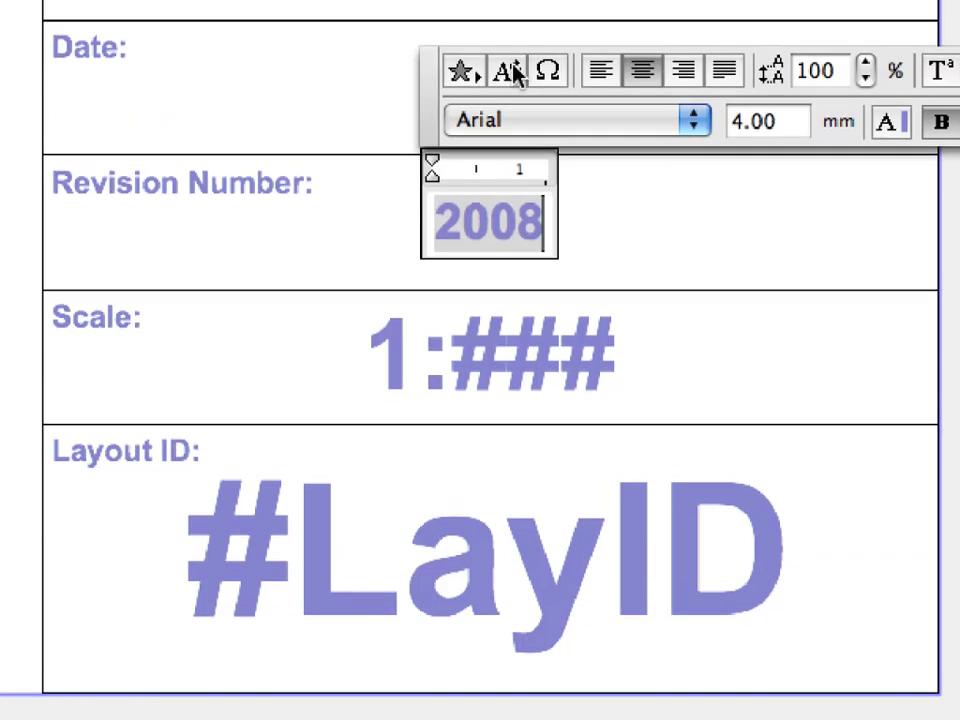
{"action": "type", "text": "N/A"}
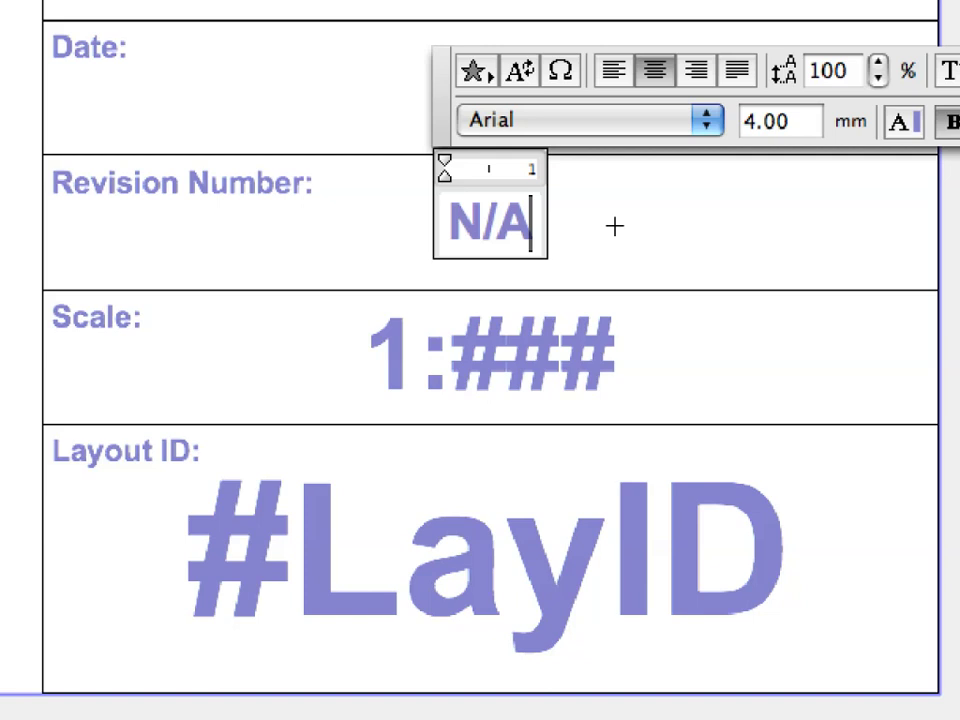
{"action": "key", "text": "Escape"}
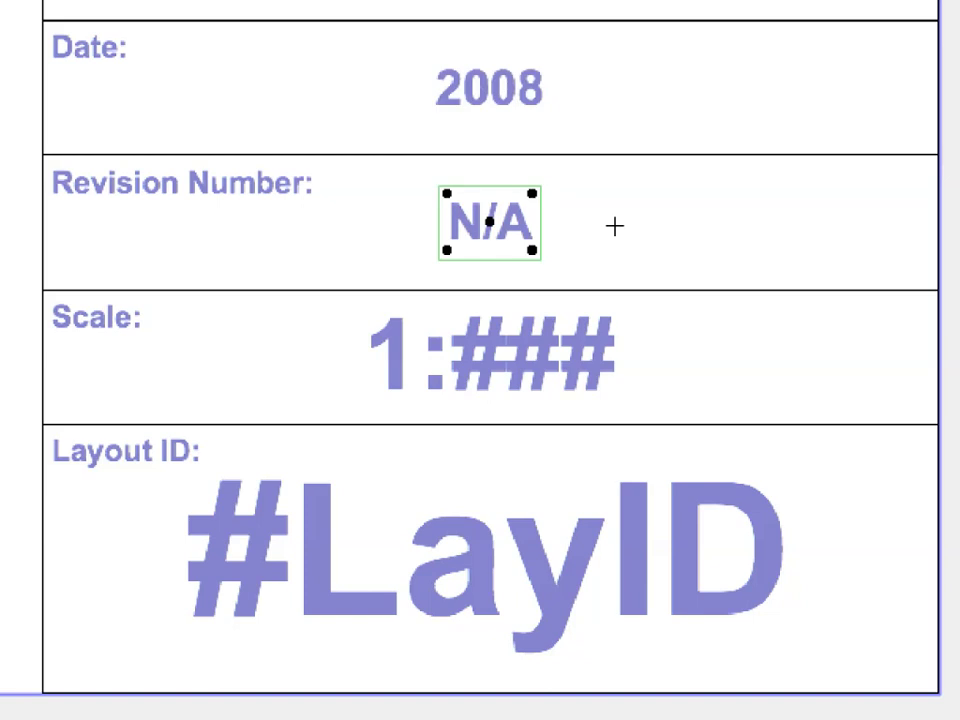
{"action": "key", "text": "Escape"}
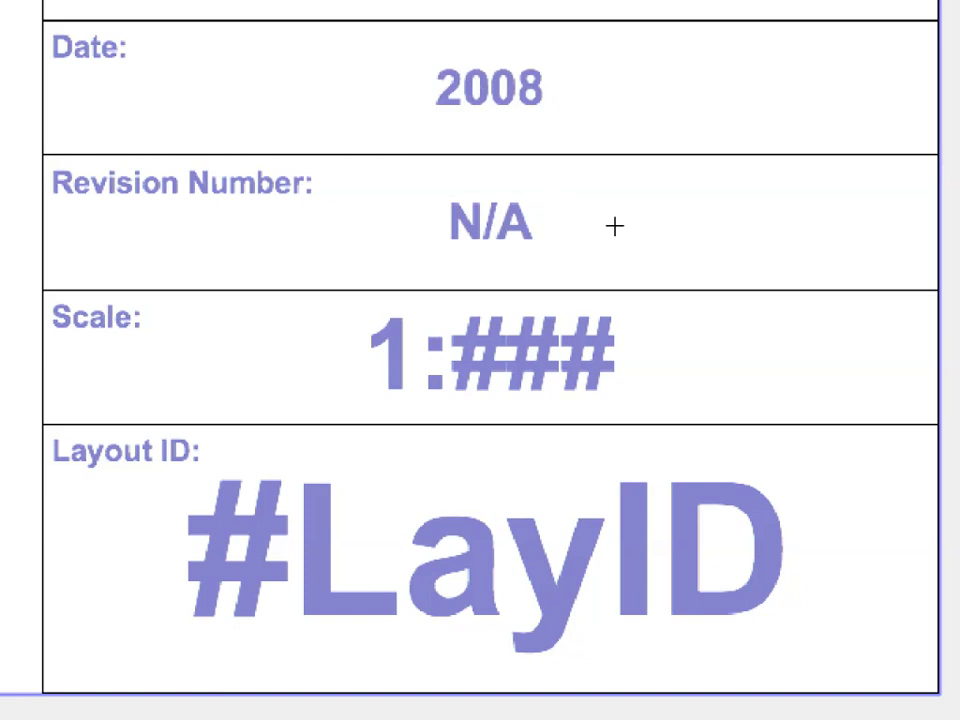
Replace the 2008 text in the Date cell with the Date (Long) autotext from the System category.
{"action": "left_click", "coordinate": [505, 94]}
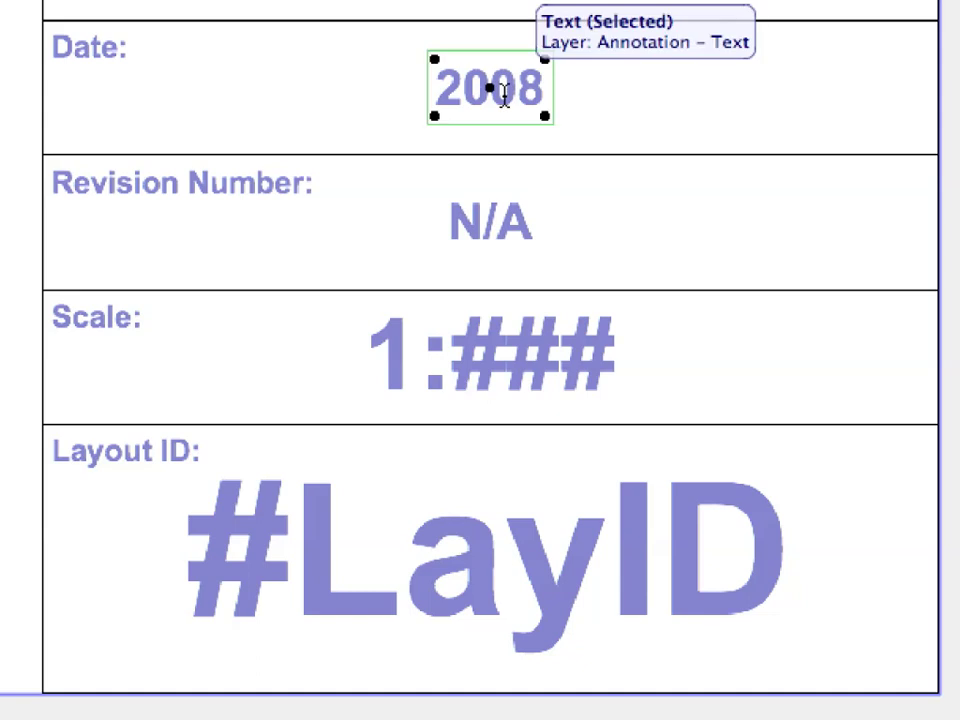
{"action": "double_click", "coordinate": [492, 87]}
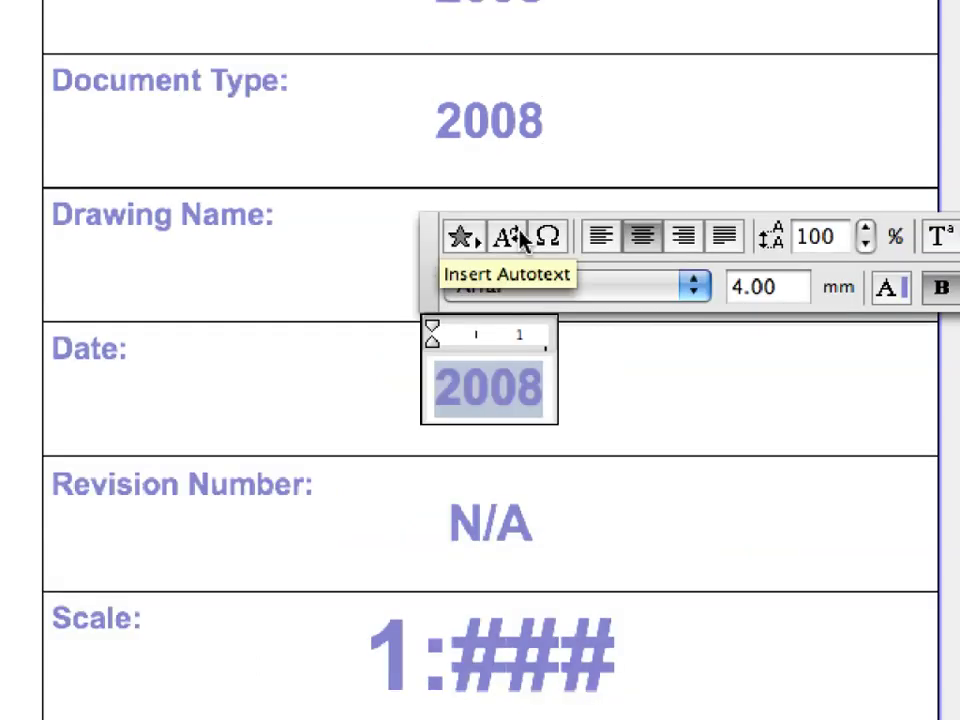
{"action": "left_click", "coordinate": [512, 237]}
{"action": "left_click", "coordinate": [360, 129]}
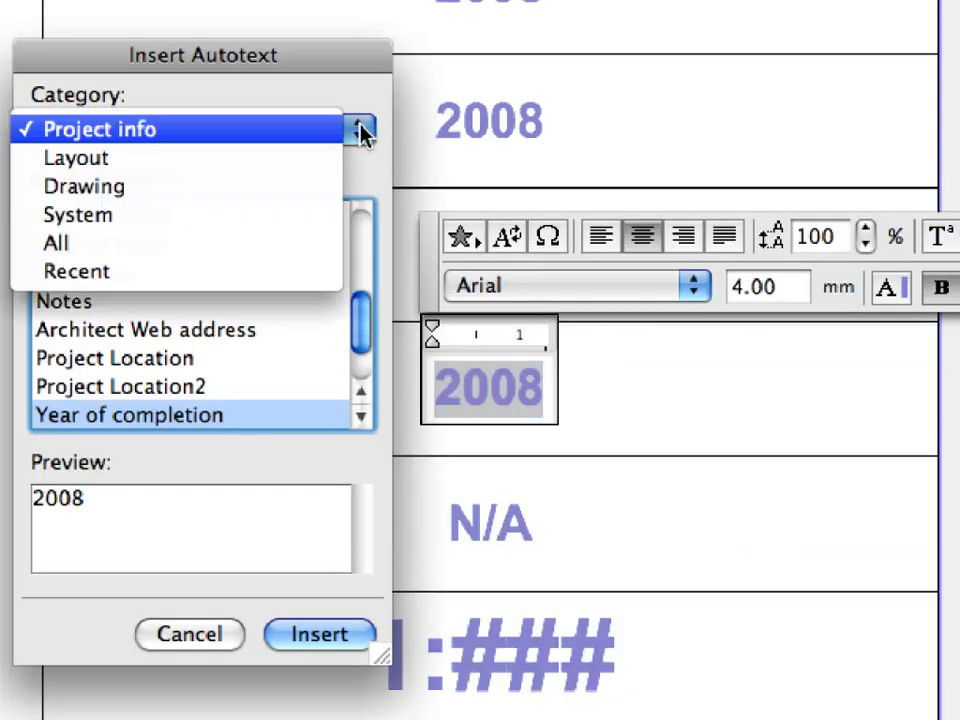
{"action": "left_click", "coordinate": [277, 222]}
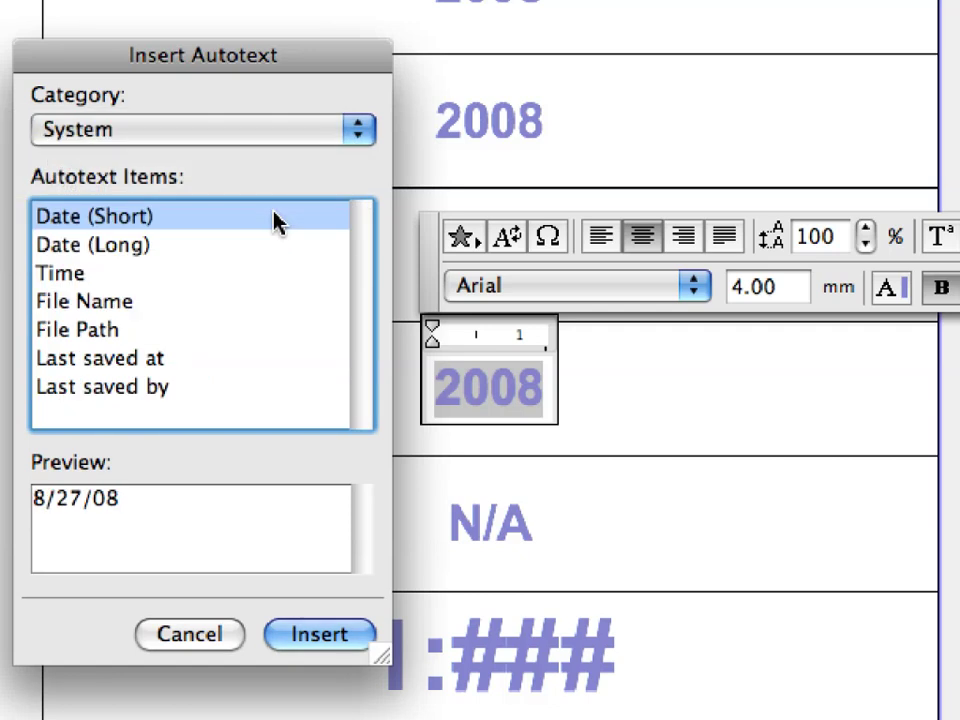
{"action": "left_click", "coordinate": [240, 249]}
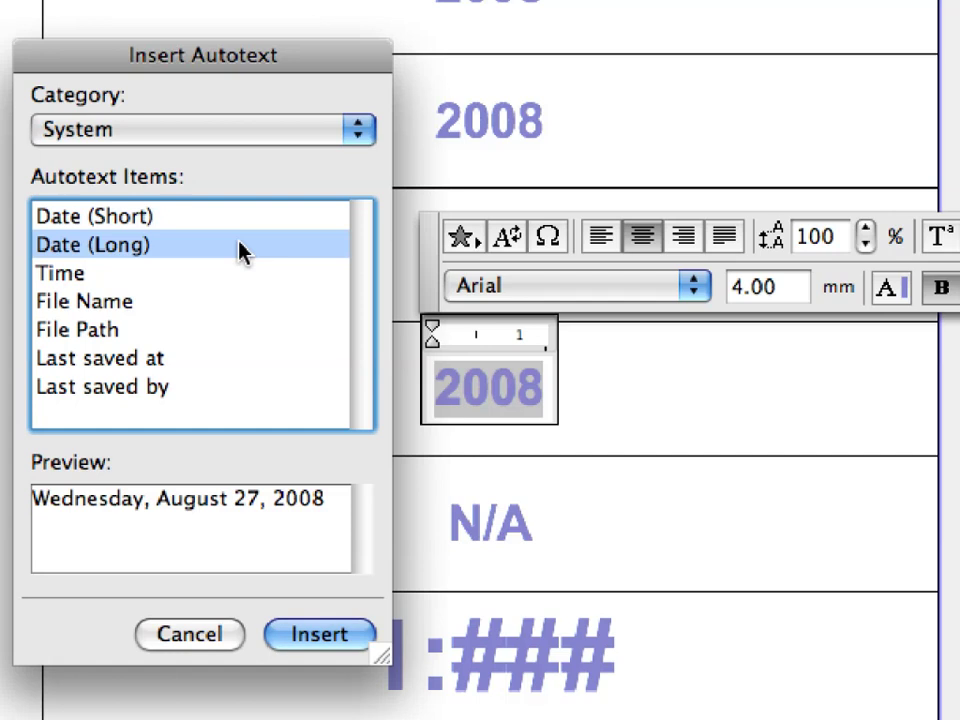
{"action": "left_click", "coordinate": [352, 634]}
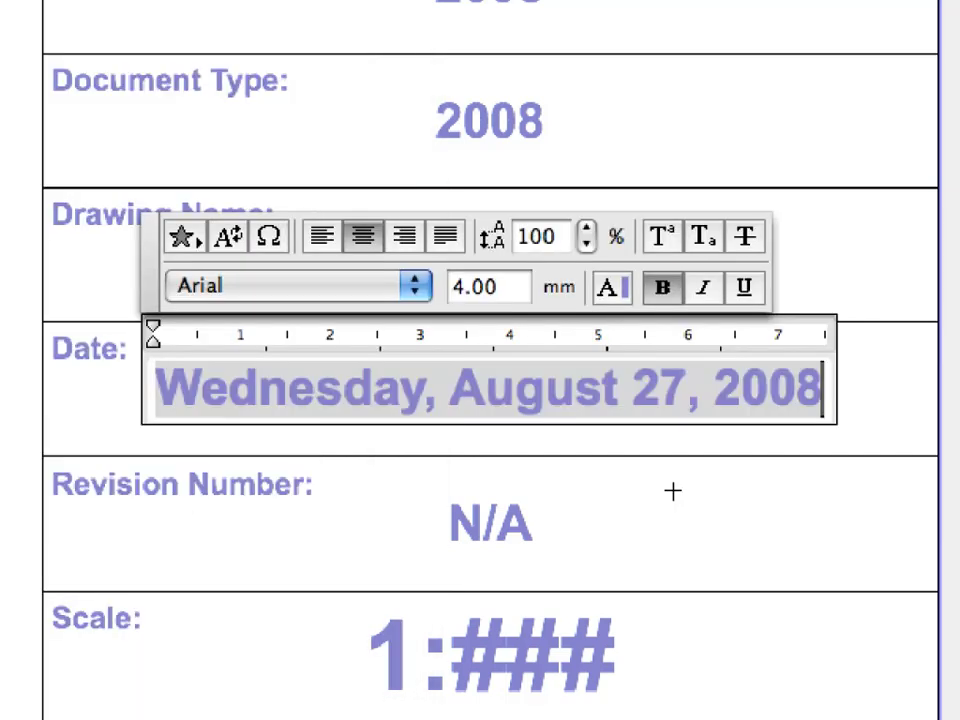
{"action": "left_click", "coordinate": [860, 405]}
{"action": "left_click", "coordinate": [860, 405]}
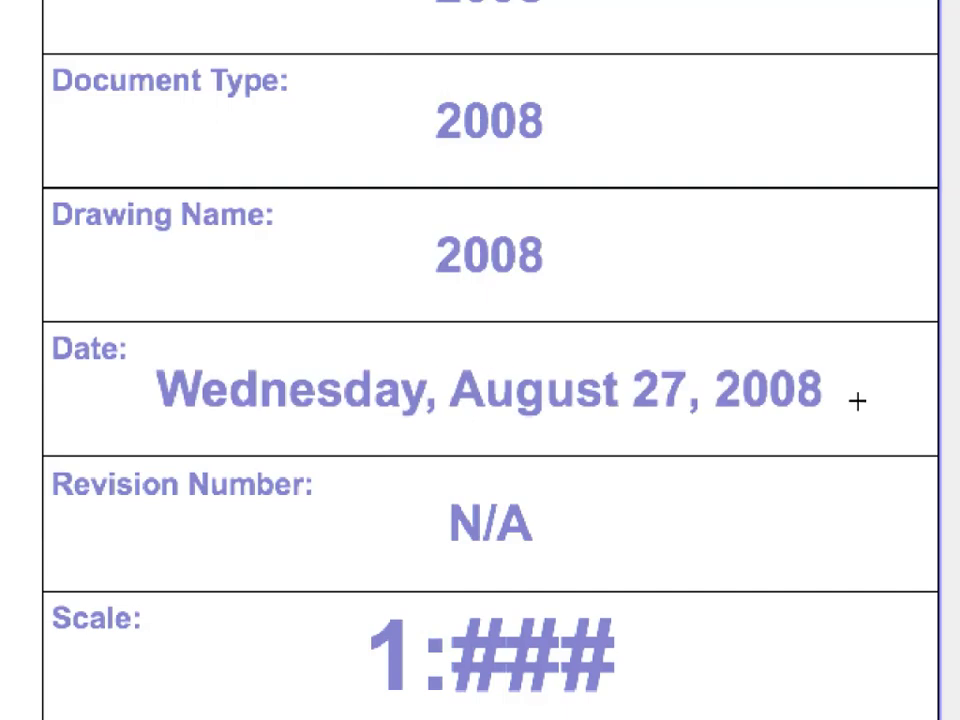
Replace the 2008 text in the Drawing Name cell with the Layout Name autotext from the Layout category.
{"action": "left_click", "coordinate": [491, 272]}
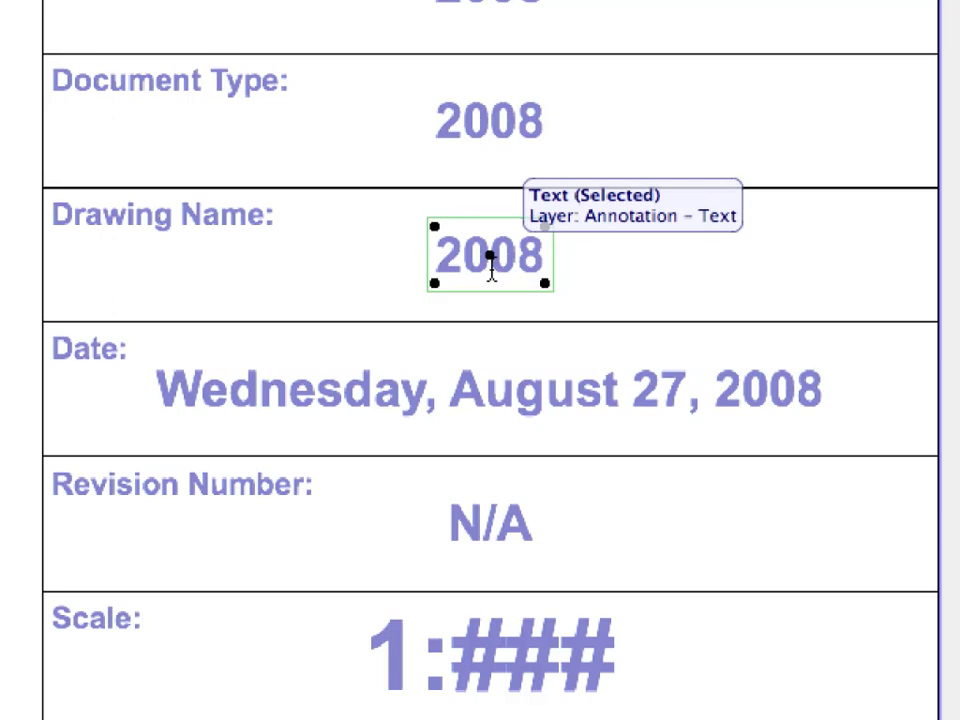
{"action": "double_click", "coordinate": [491, 272]}
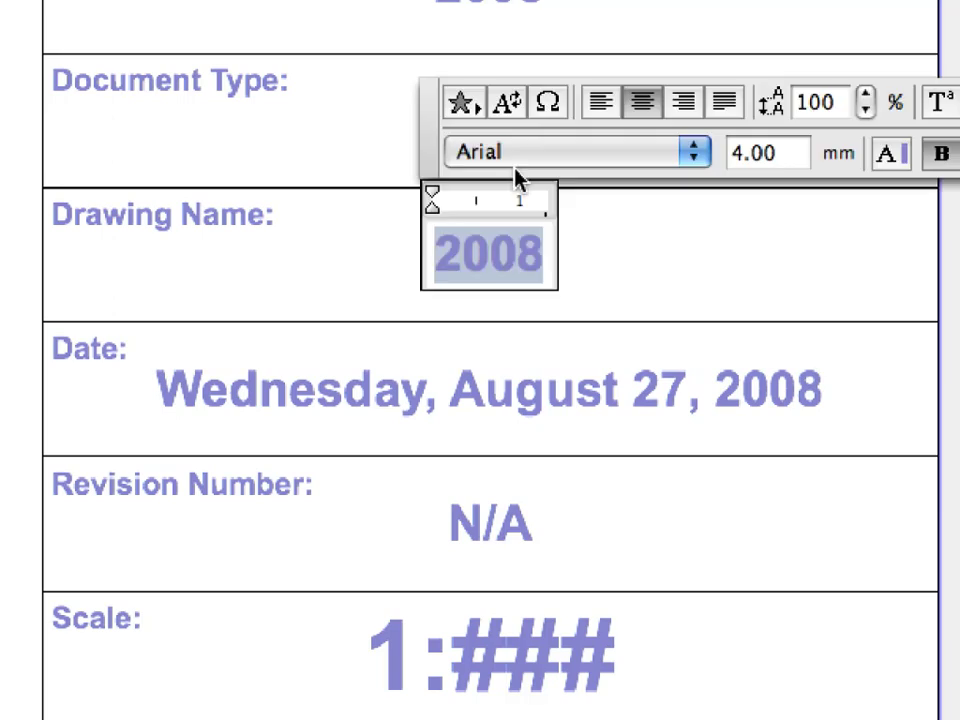
{"action": "left_click", "coordinate": [520, 117]}
{"action": "left_click", "coordinate": [350, 129]}
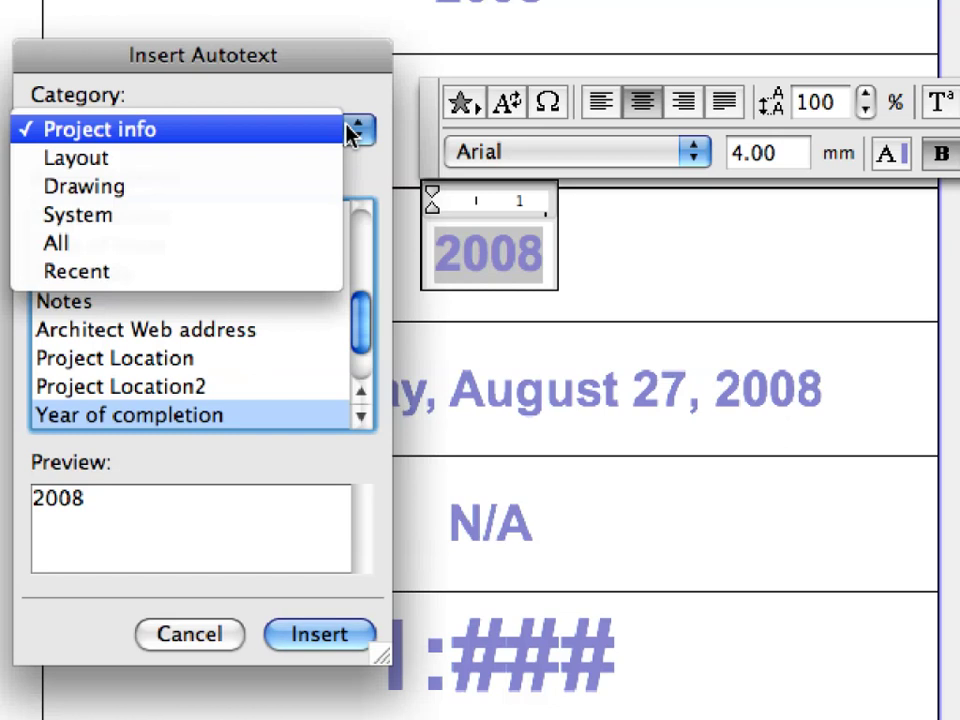
{"action": "left_click", "coordinate": [340, 160]}
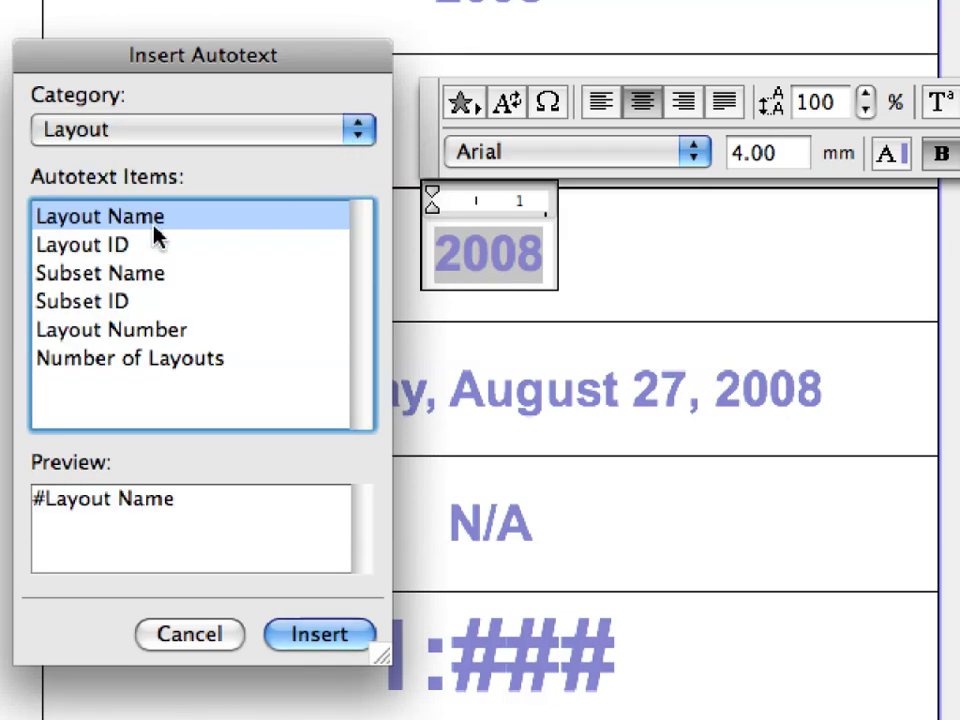
{"action": "left_click", "coordinate": [358, 635]}
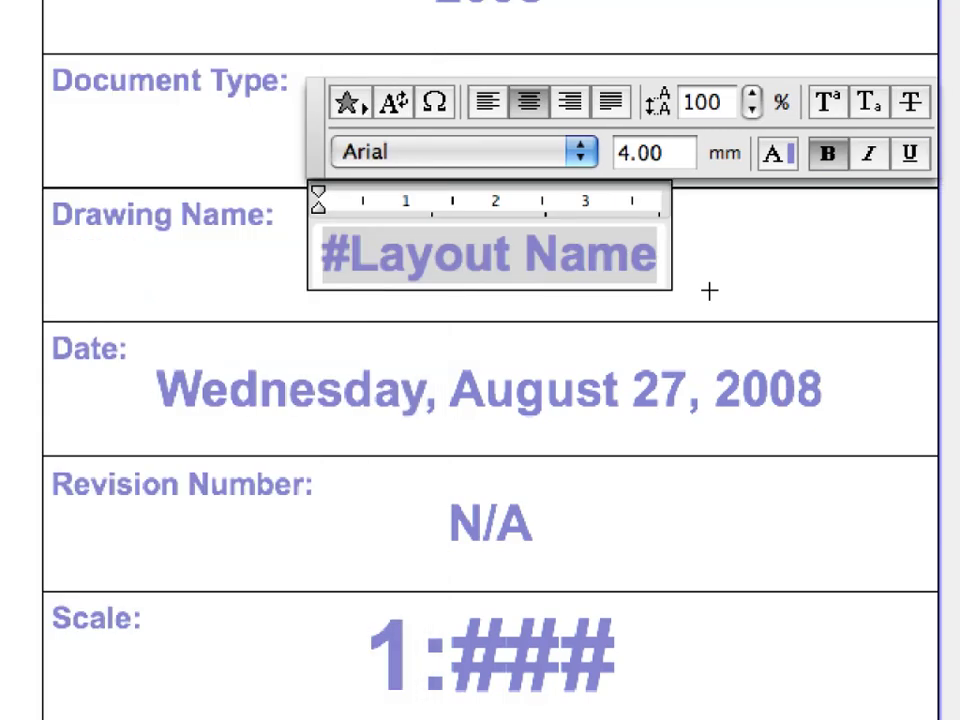
{"action": "left_click", "coordinate": [708, 289]}
{"action": "key", "text": "Escape"}
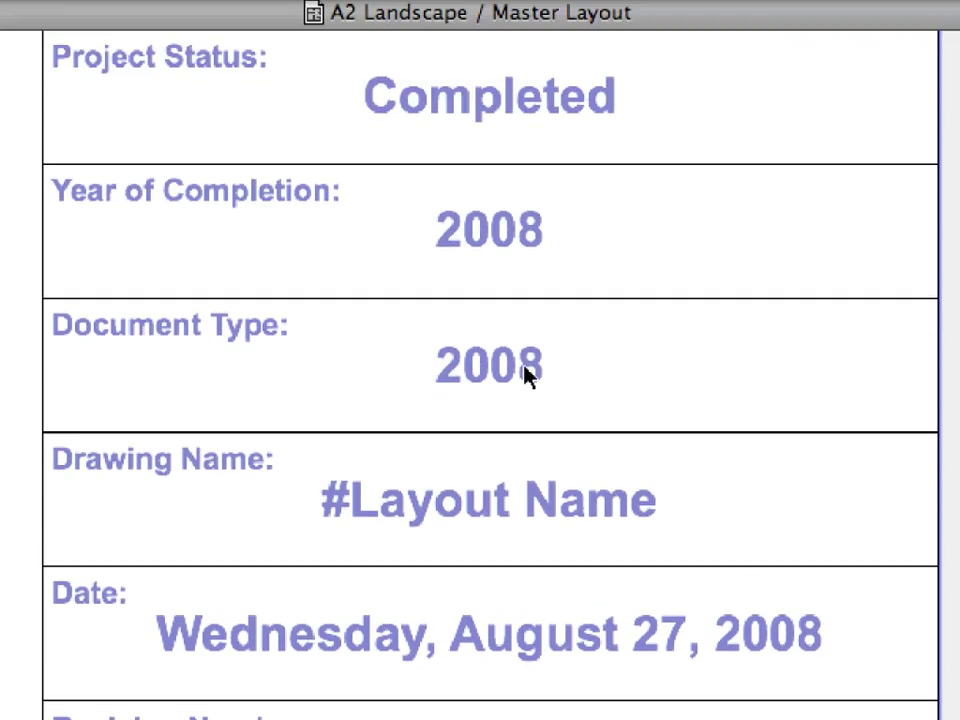
Replace the 2008 text in the Document Type cell with the Document Type autotext from the Project info category.
{"action": "left_click", "coordinate": [526, 373]}
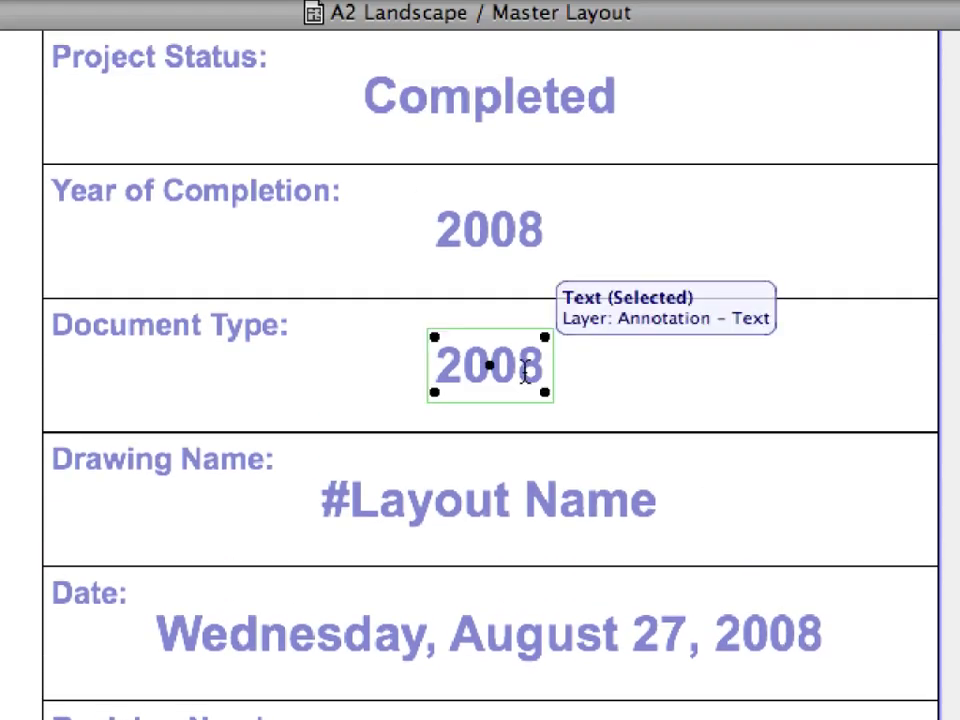
{"action": "double_click", "coordinate": [526, 373]}
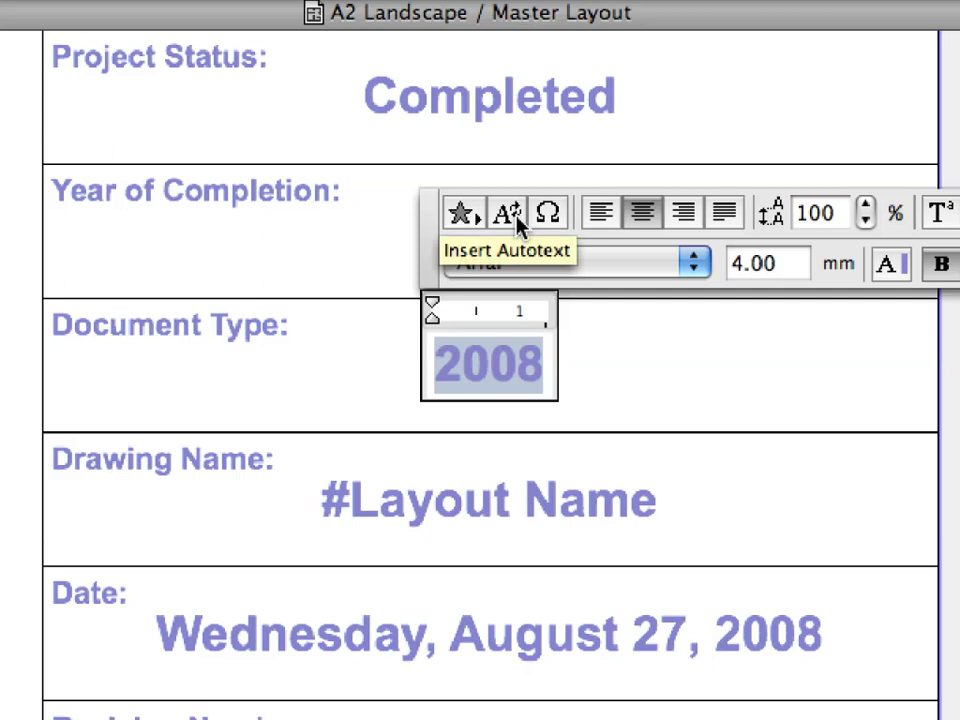
{"action": "left_click", "coordinate": [518, 222]}
{"action": "scroll", "coordinate": [225, 295], "scroll_direction": "down", "scroll_amount": 3}
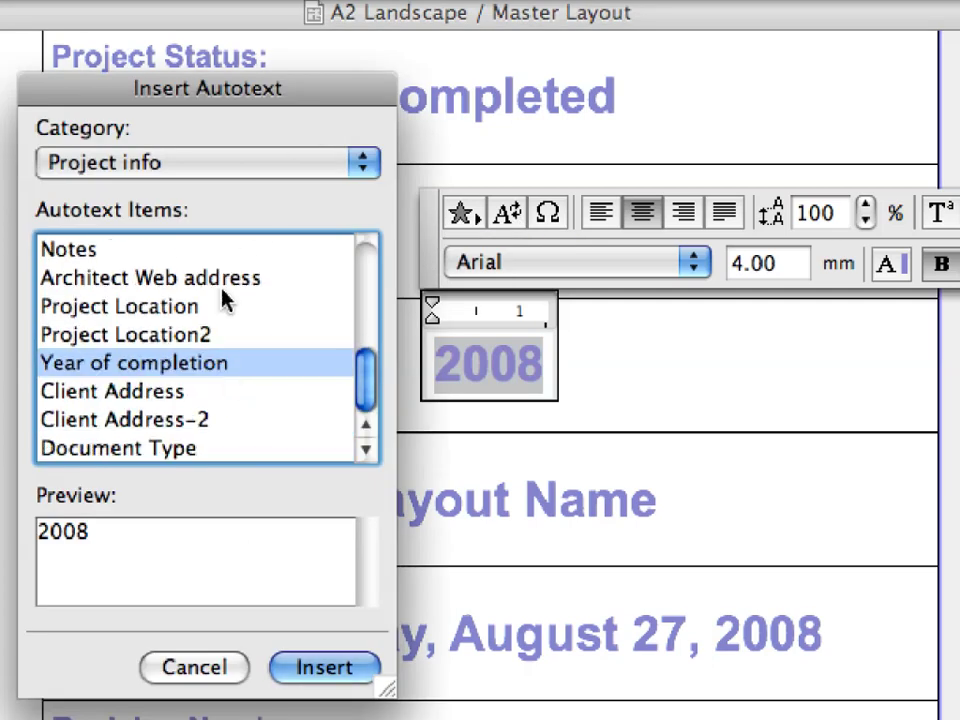
{"action": "left_click", "coordinate": [197, 448]}
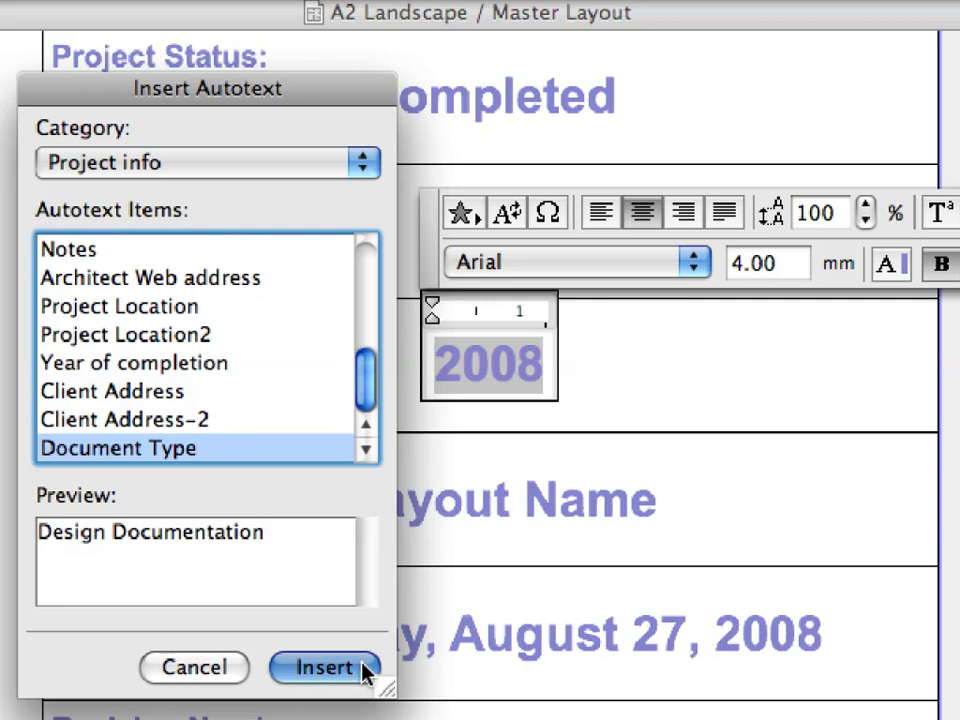
{"action": "left_click", "coordinate": [322, 667]}
{"action": "key", "text": "Escape"}
{"action": "key", "text": "Escape"}
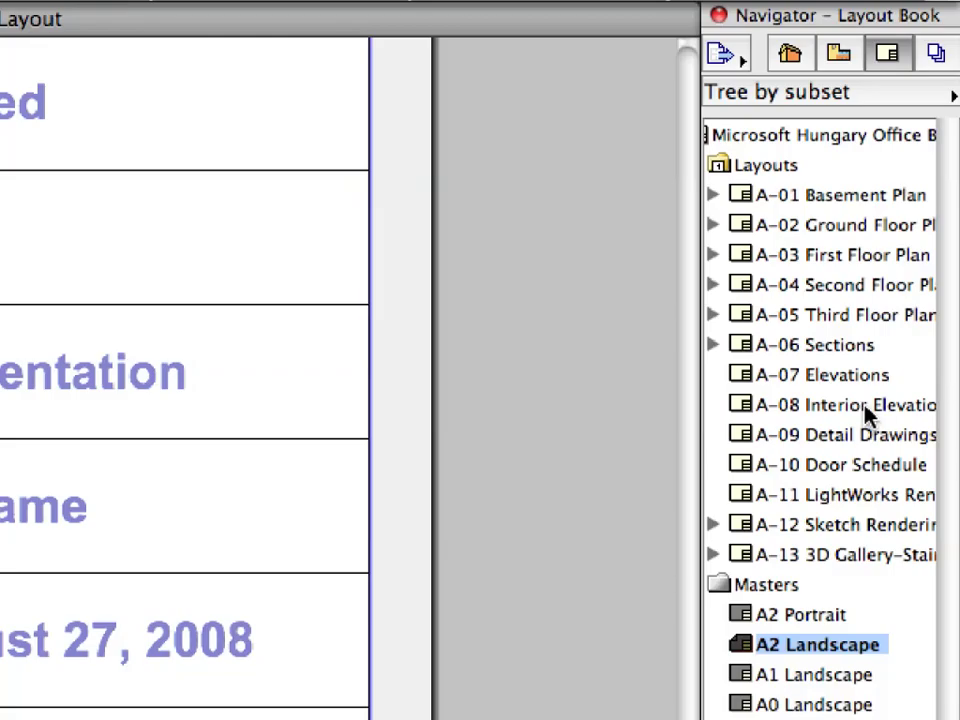
Open the A-08 Interior Elevations layout and examine how the autotexts in its title block's lower cells are filled in.
{"action": "left_click", "coordinate": [944, 264]}
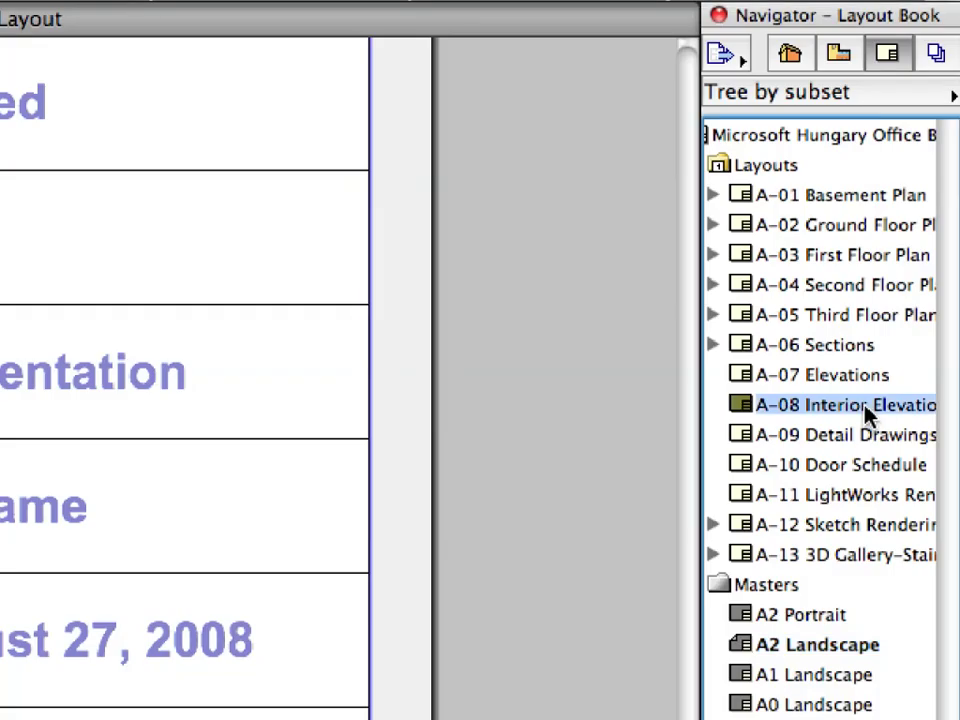
{"action": "double_click", "coordinate": [741, 405]}
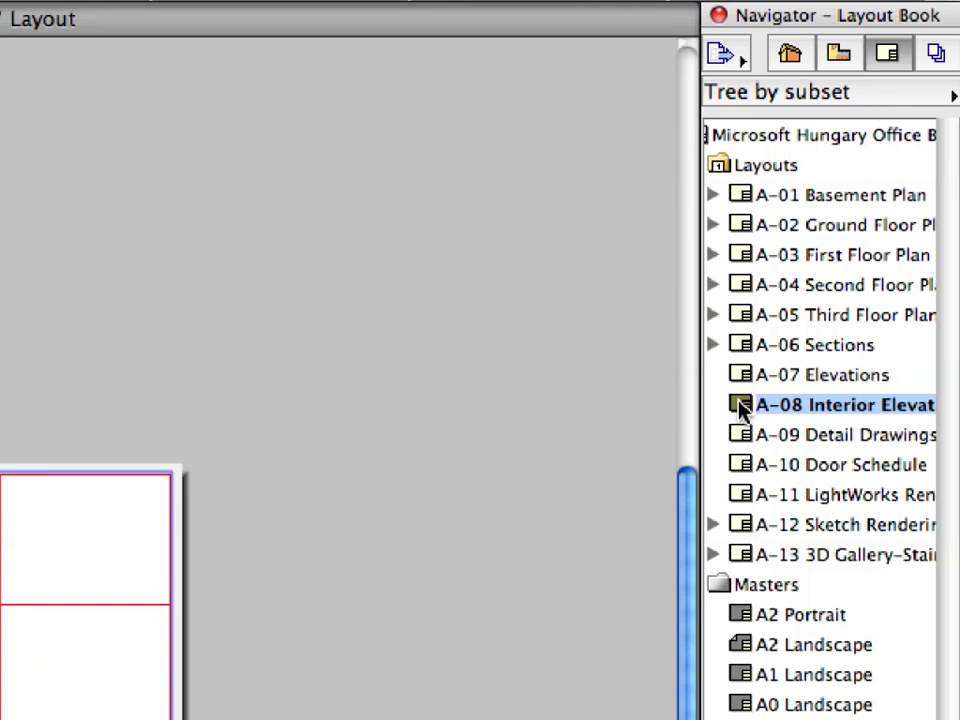
{"action": "right_click", "coordinate": [82, 118]}
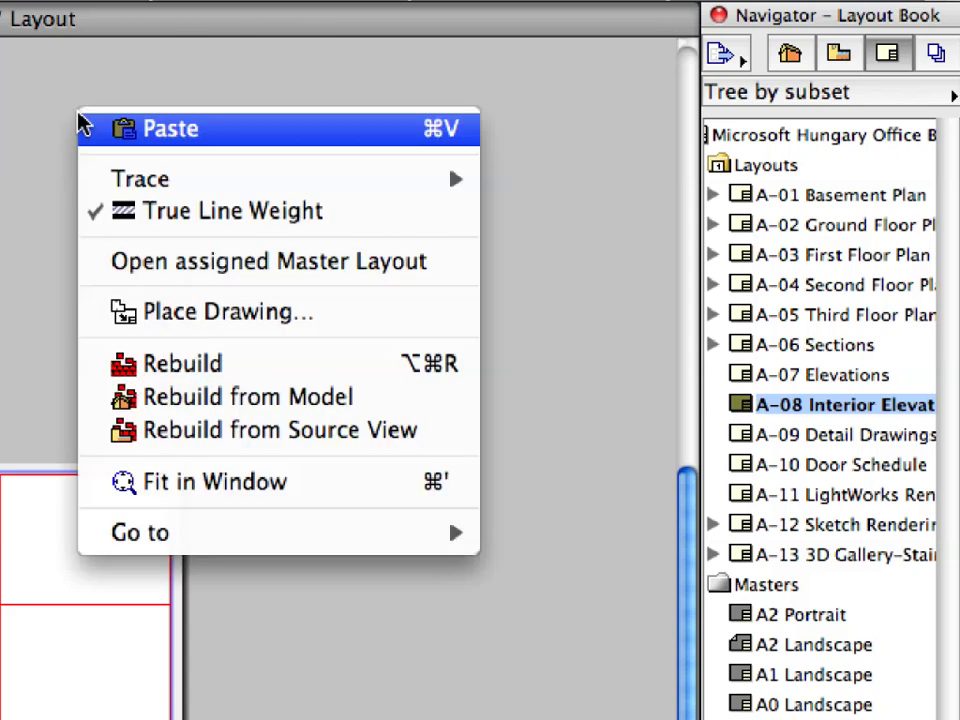
{"action": "left_click", "coordinate": [357, 487]}
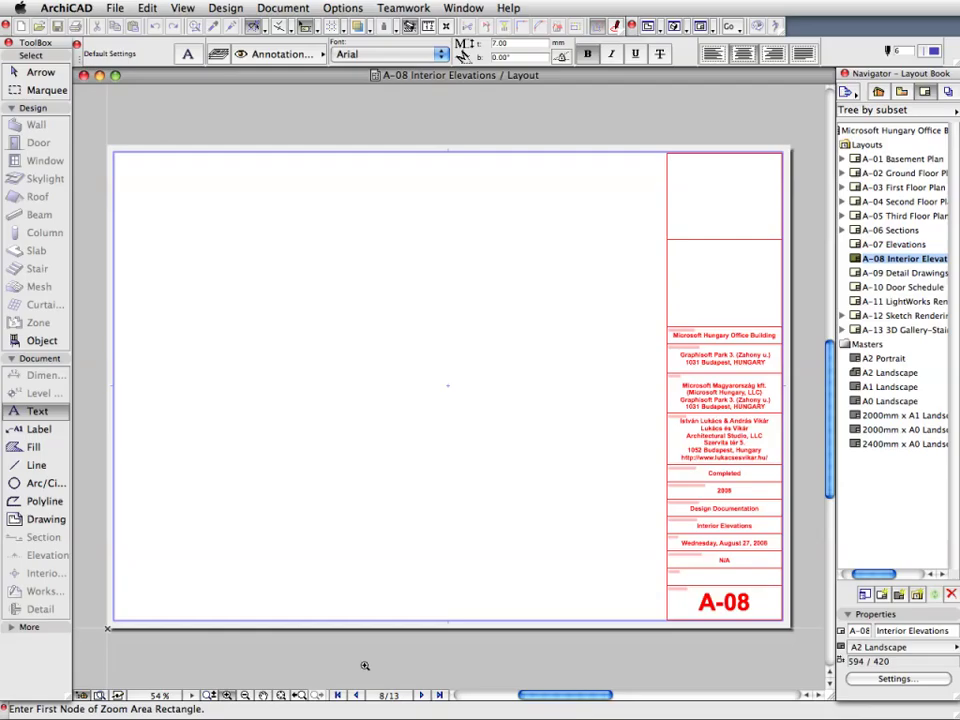
{"action": "left_click", "coordinate": [307, 719]}
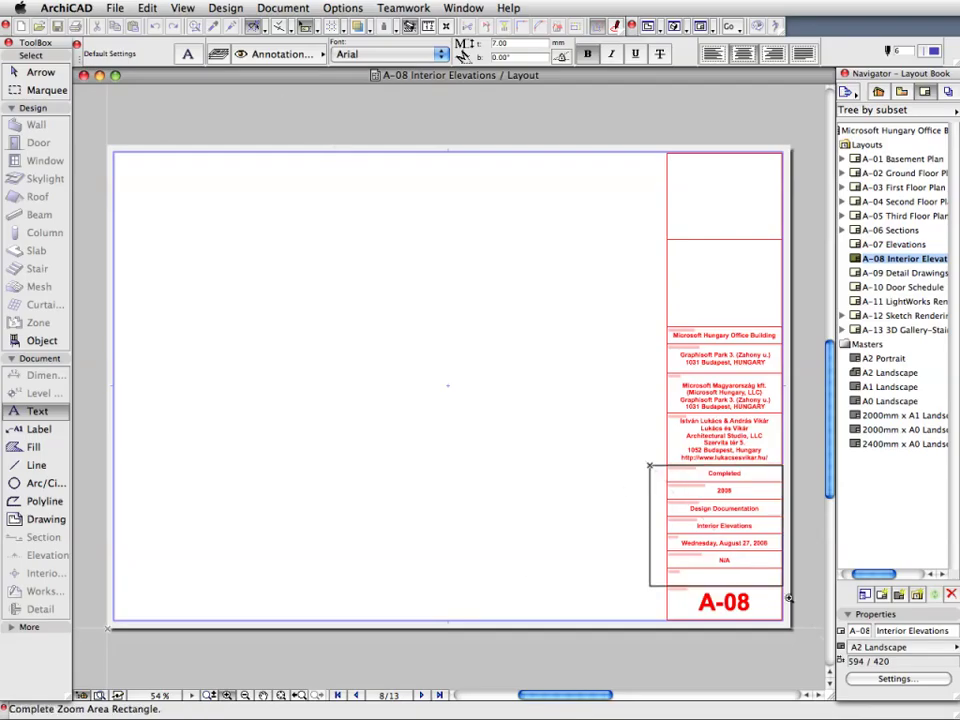
{"action": "left_click", "coordinate": [798, 633]}
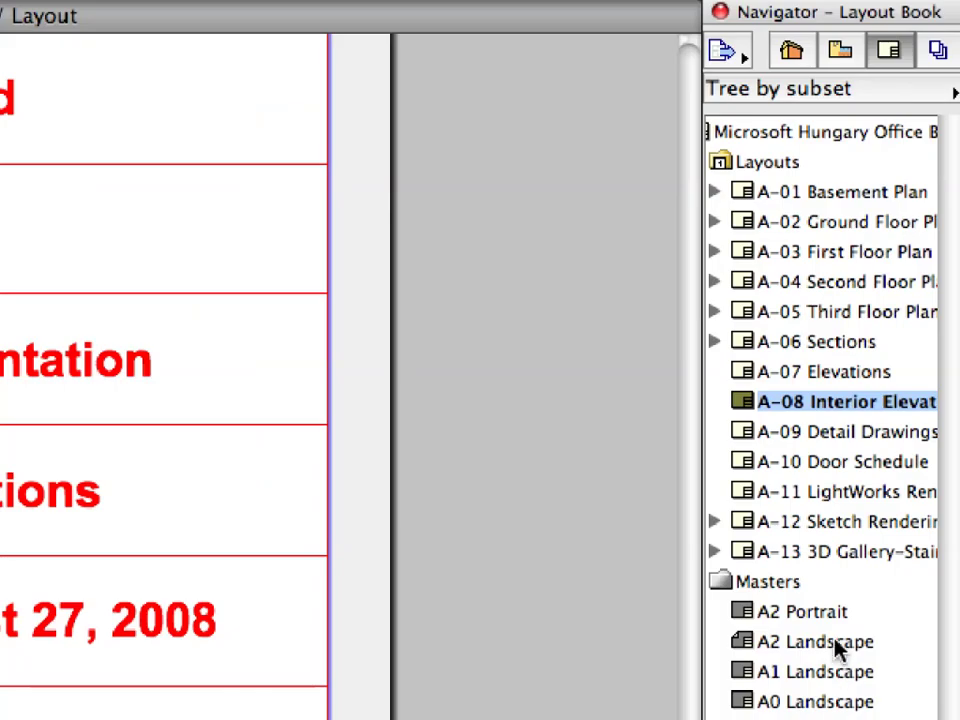
Reopen the A2 Landscape master layout at the two empty cells above the project name in its title block.
{"action": "left_click", "coordinate": [888, 373]}
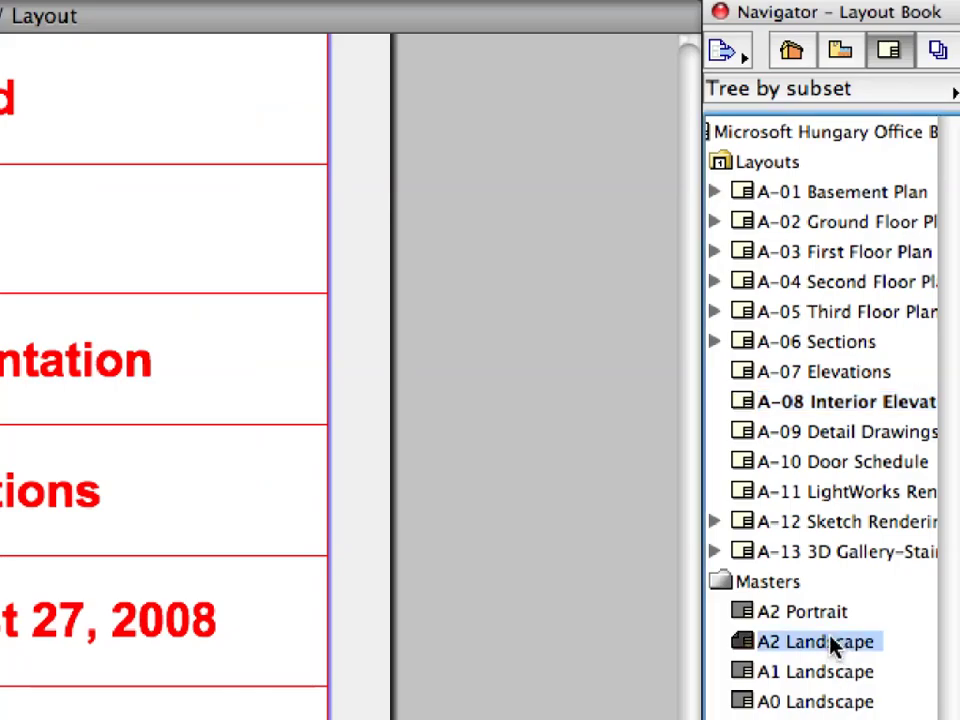
{"action": "double_click", "coordinate": [752, 645]}
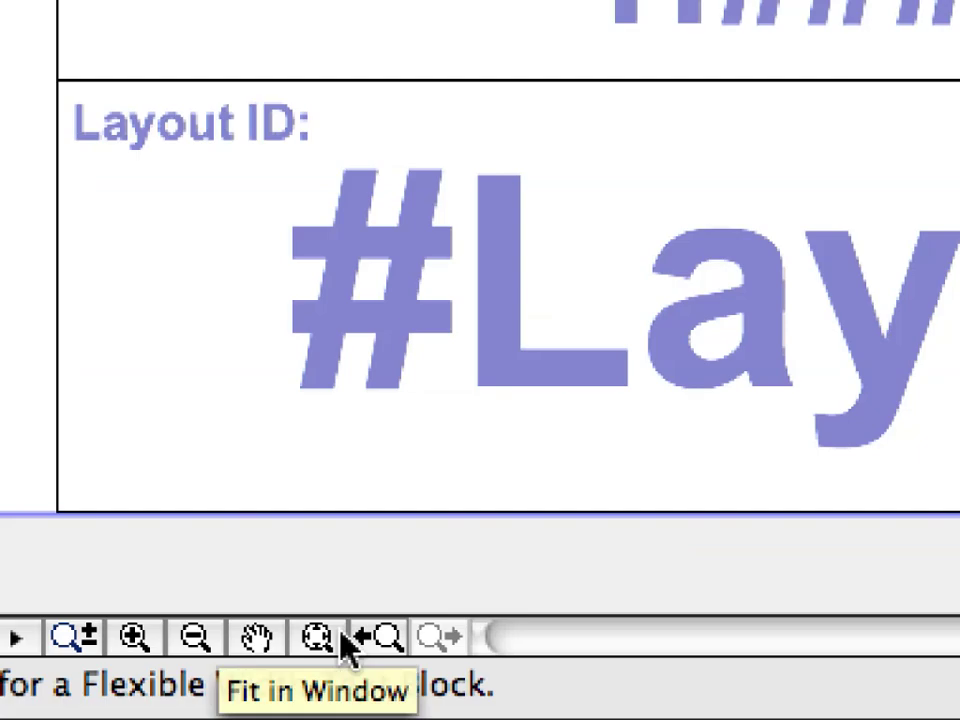
{"action": "left_click", "coordinate": [338, 636]}
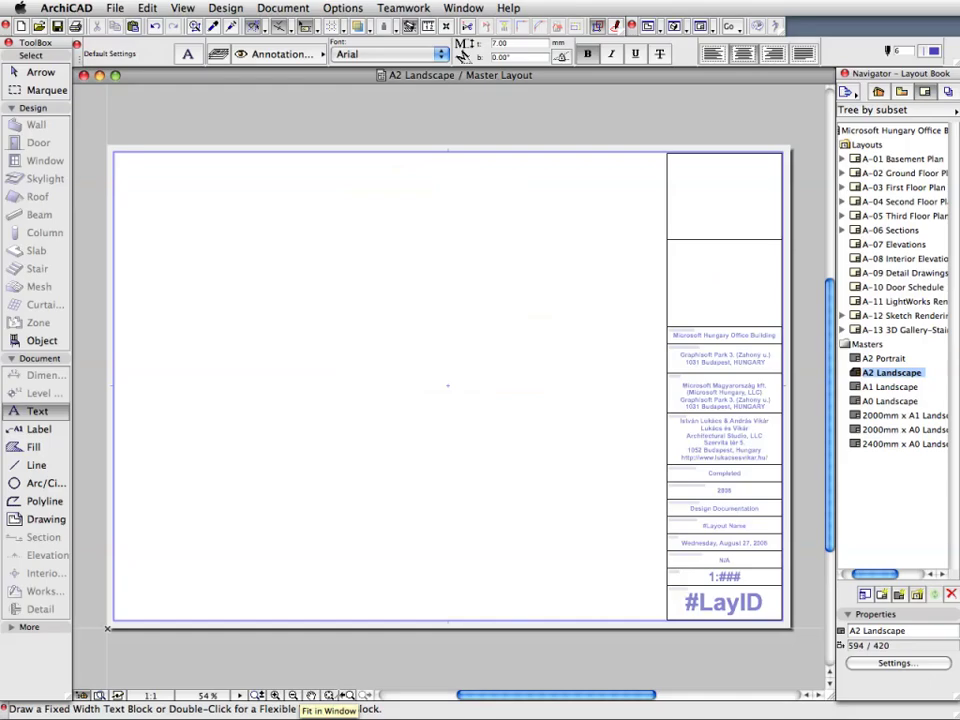
{"action": "left_click", "coordinate": [275, 694]}
{"action": "left_click", "coordinate": [632, 139]}
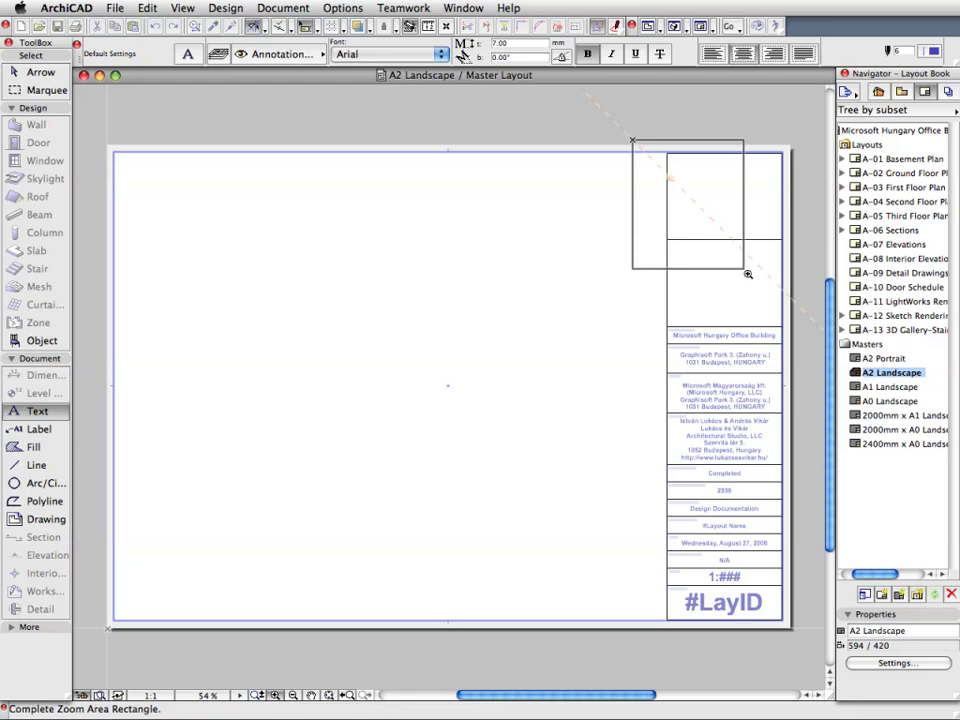
{"action": "left_click", "coordinate": [804, 334]}
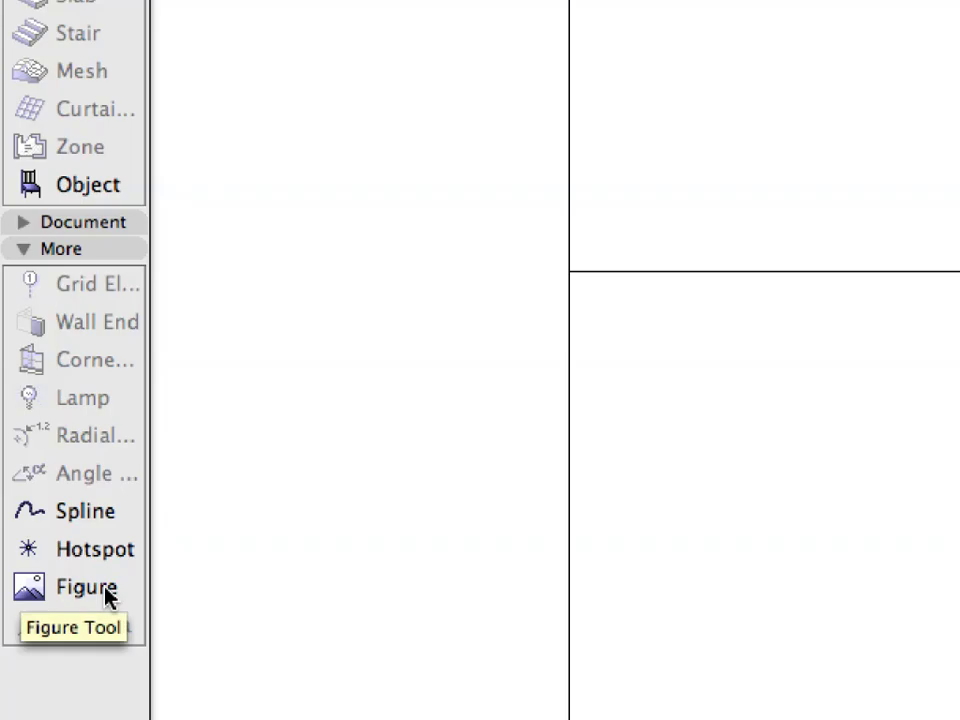
Load South Eastern View.png from the Chapter 10 folder as the Figure tool's default image.
{"action": "left_click", "coordinate": [51, 534]}
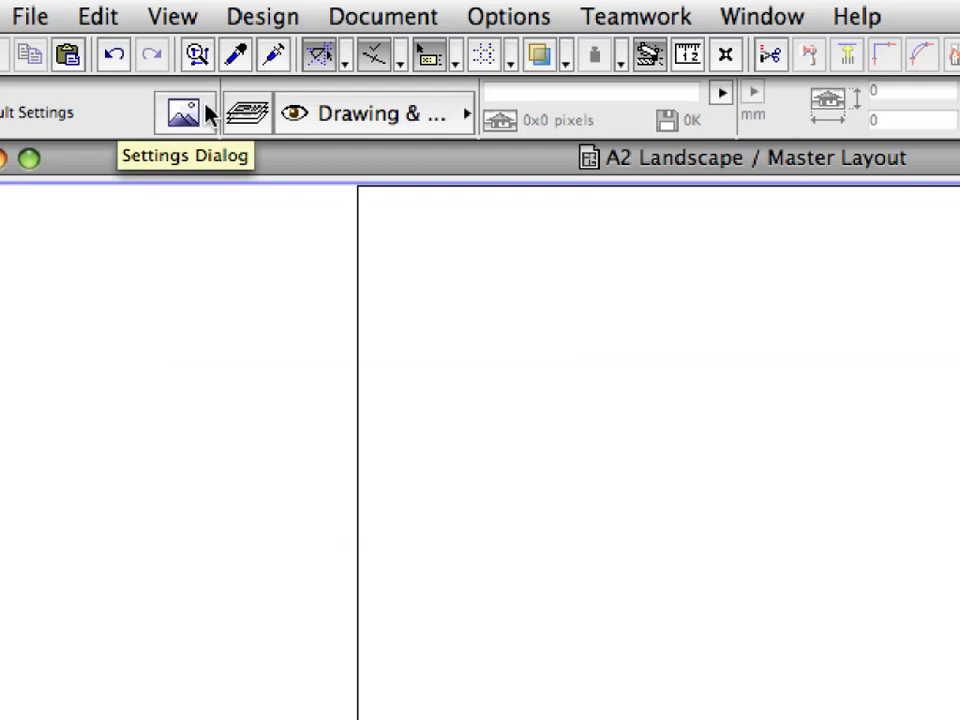
{"action": "left_click", "coordinate": [207, 115]}
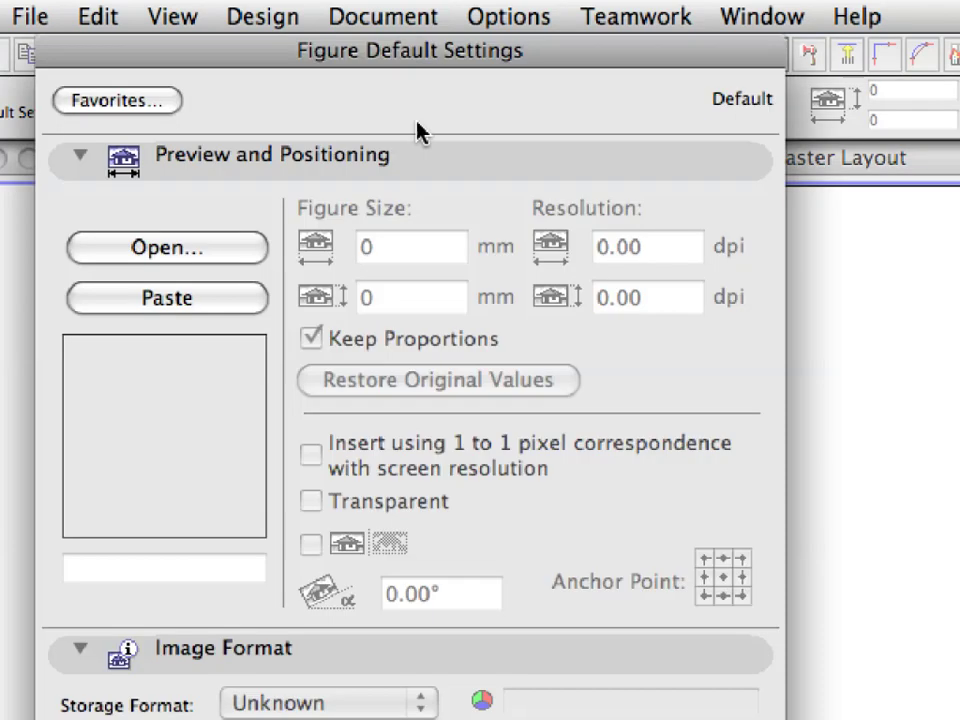
{"action": "left_click", "coordinate": [247, 254]}
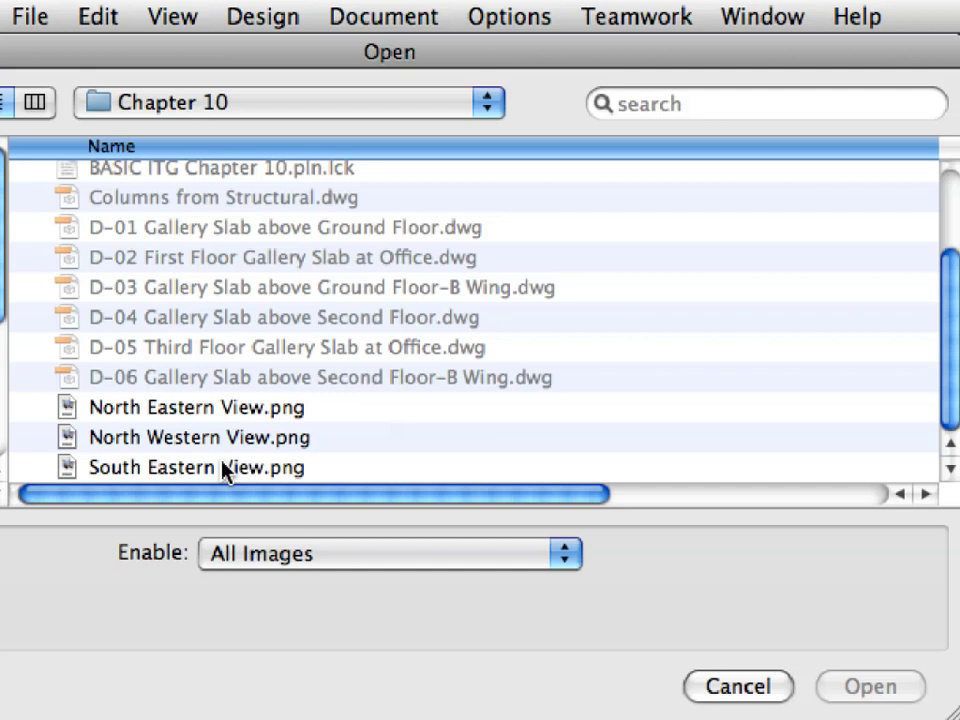
{"action": "left_click", "coordinate": [222, 469]}
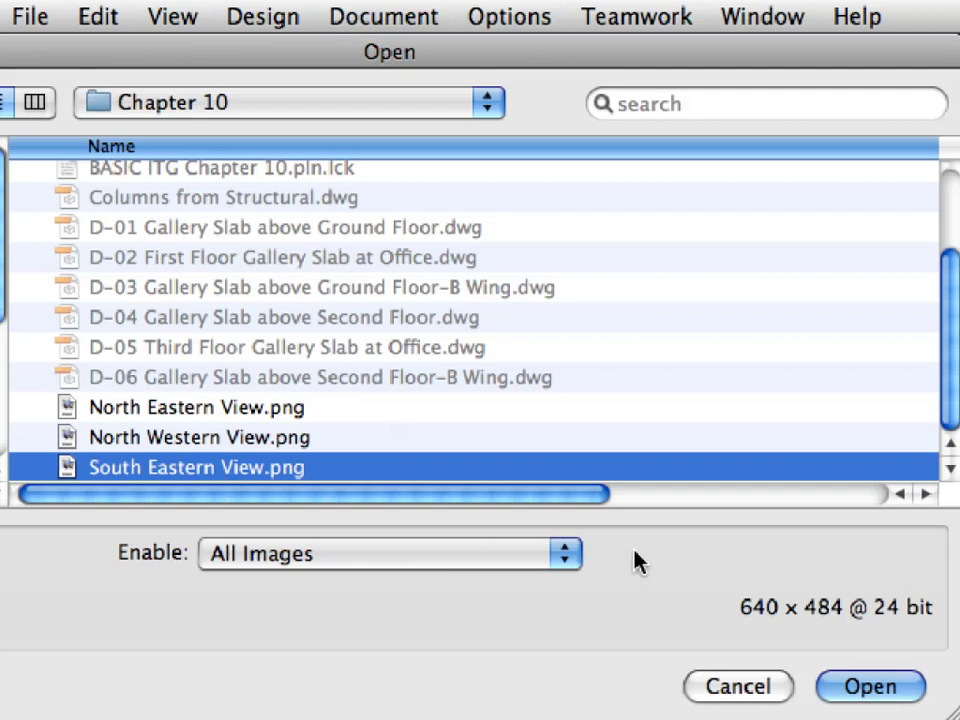
{"action": "left_click", "coordinate": [910, 690]}
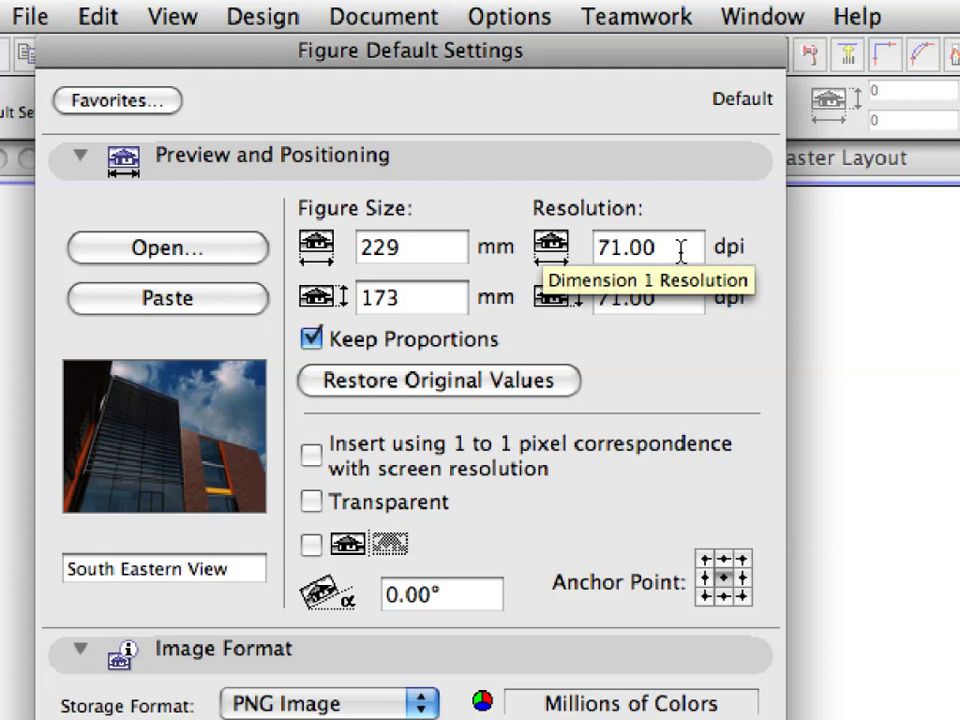
Set the South Eastern View figure's resolution to 180 dpi with proportions kept and accept the figure defaults.
{"action": "left_click_drag", "start_coordinate": [678, 250], "coordinate": [588, 247]}
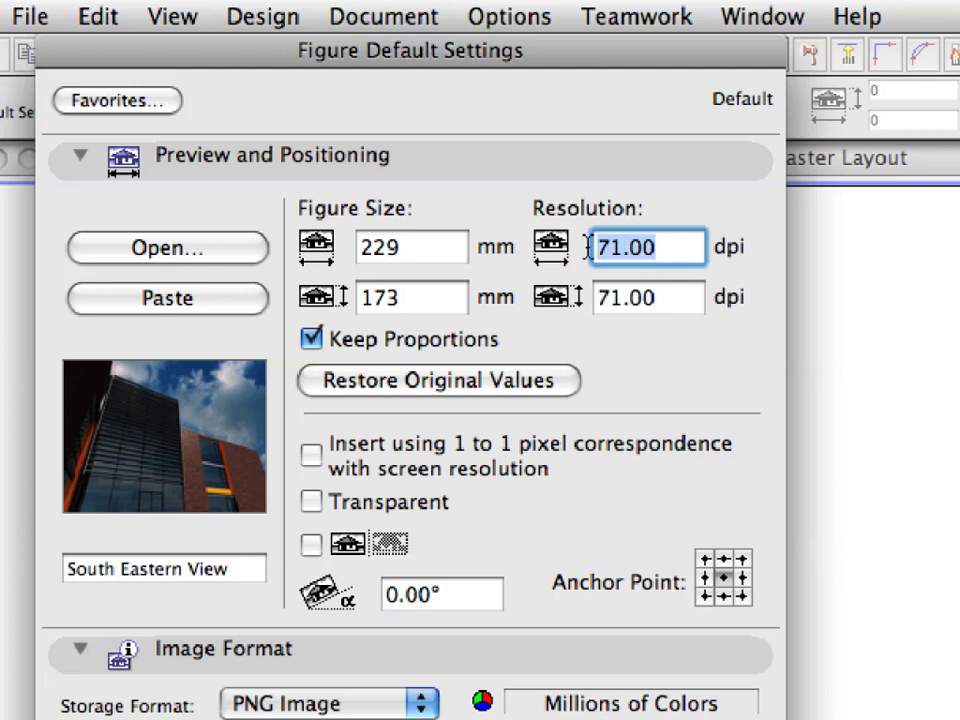
{"action": "type", "text": "180"}
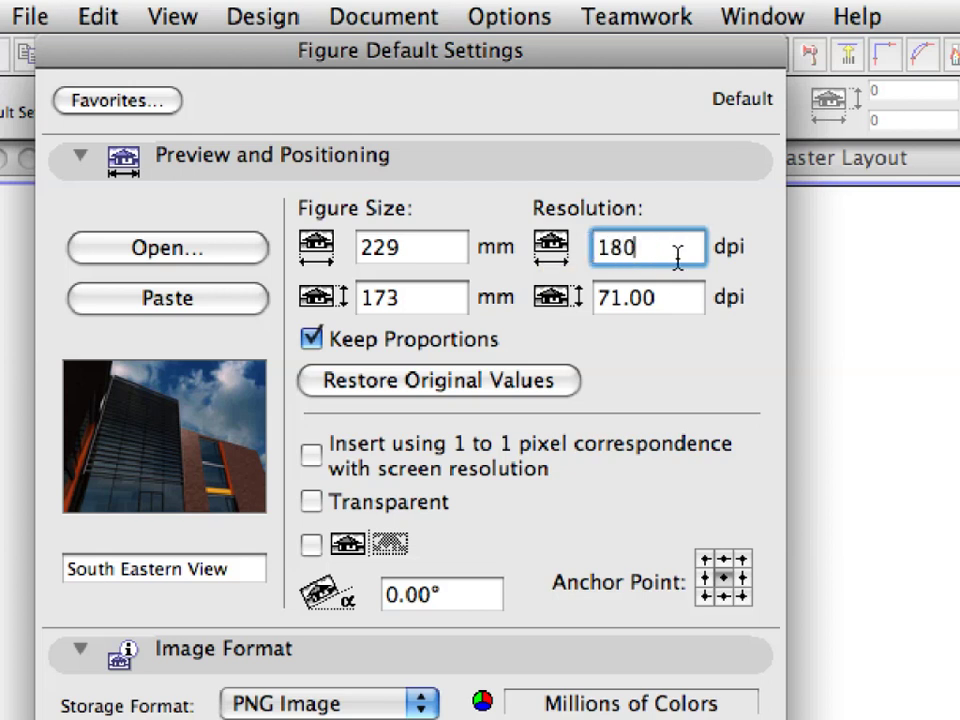
{"action": "key", "text": "Return"}
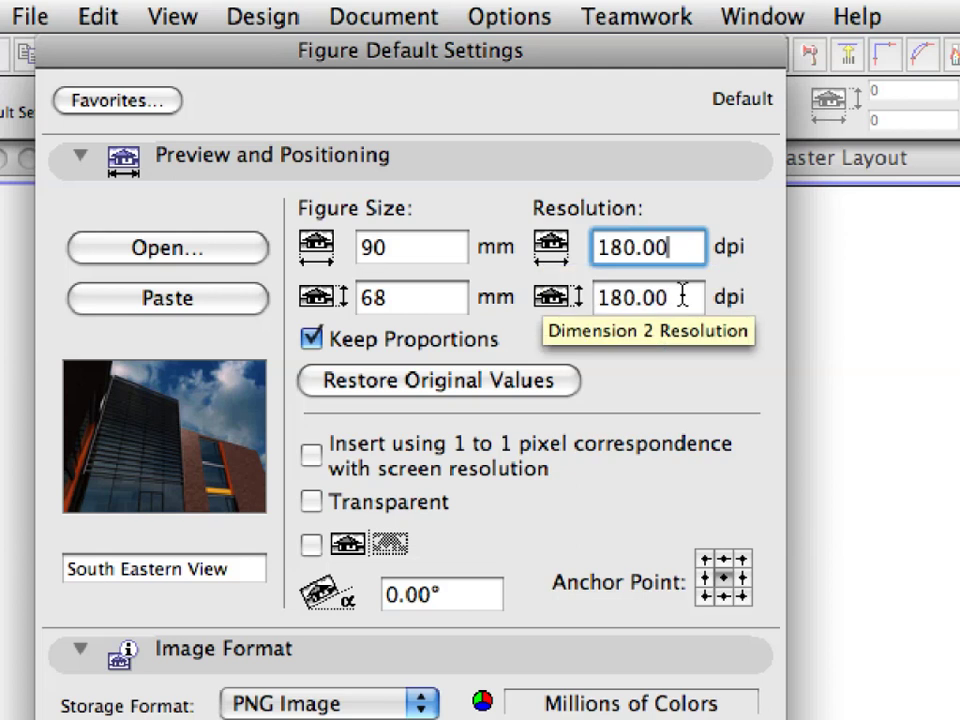
{"action": "left_click", "coordinate": [665, 656]}
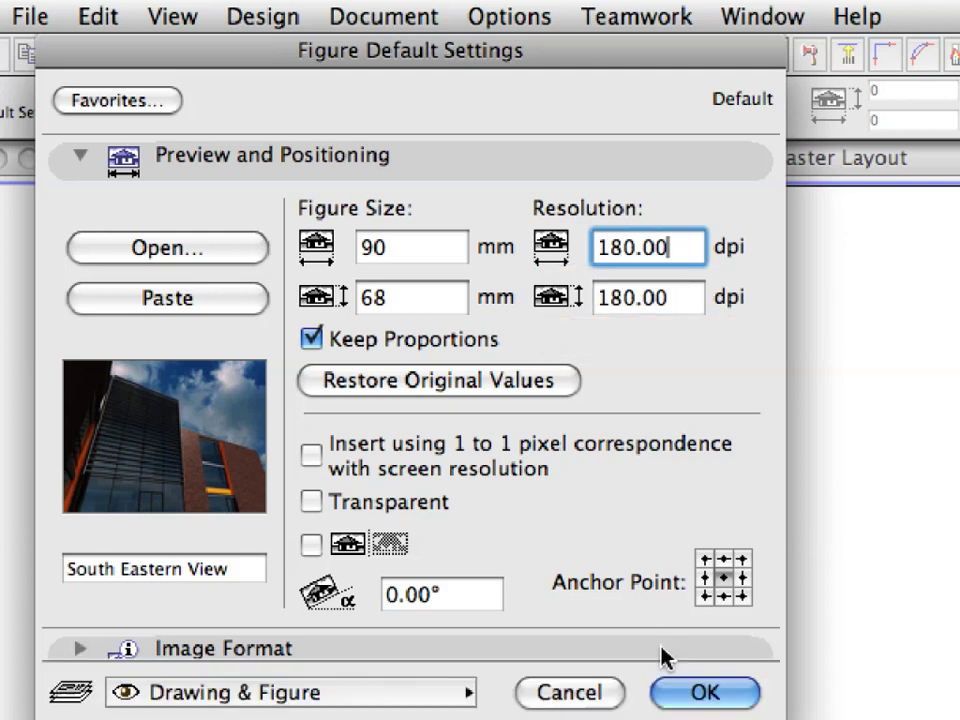
{"action": "left_click", "coordinate": [741, 690]}
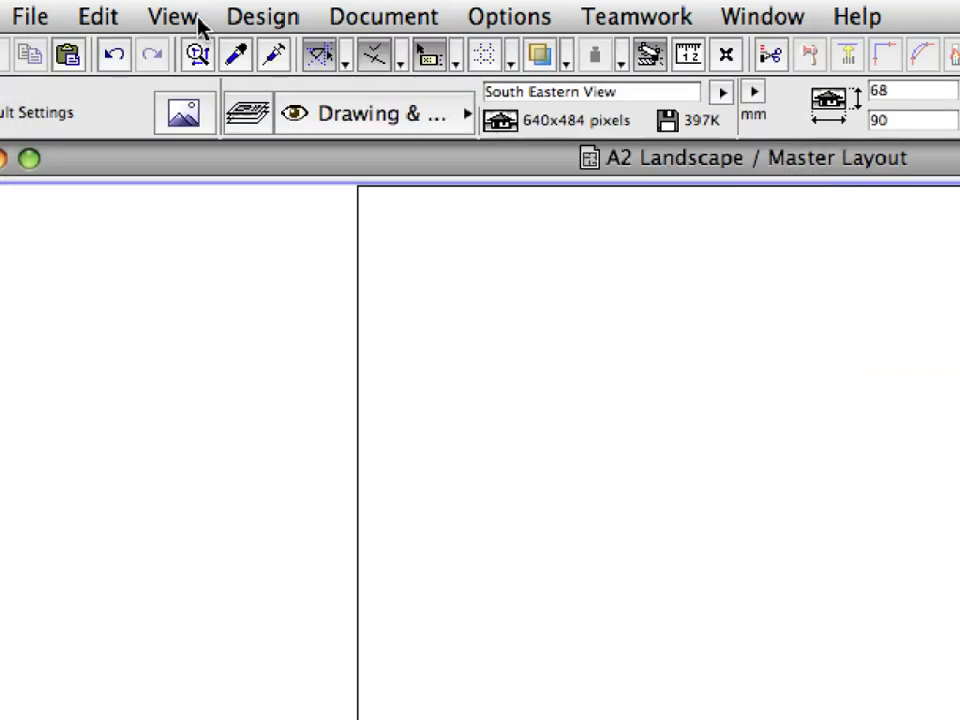
Set the special snap points to Half, measured Between Intersection Points.
{"action": "left_click", "coordinate": [199, 22]}
{"action": "mouse_move", "coordinate": [446, 397]}
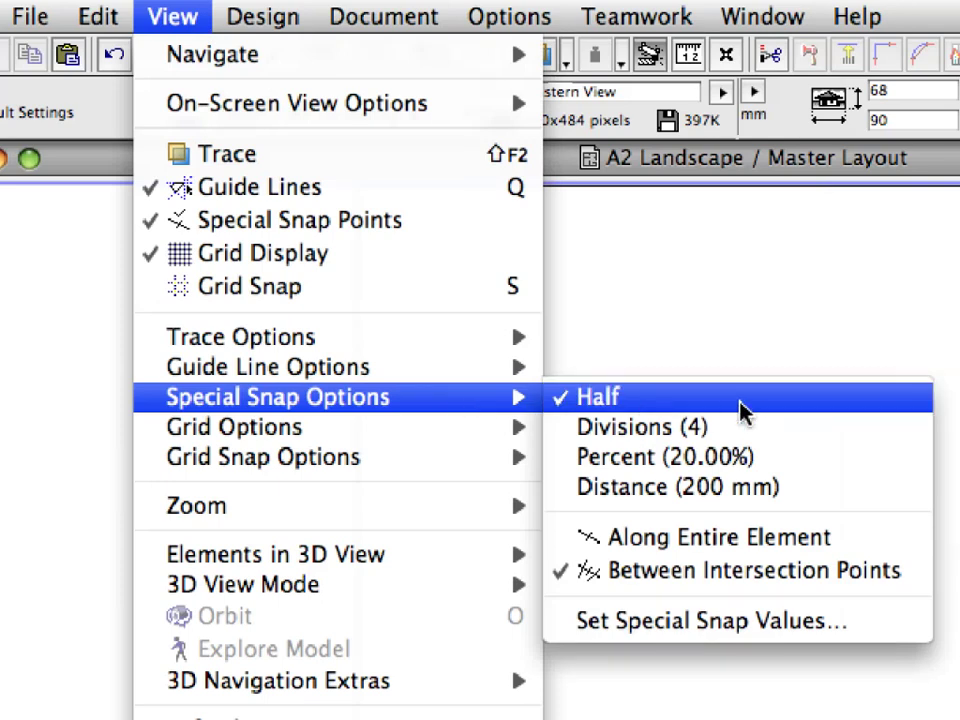
{"action": "left_click", "coordinate": [910, 572]}
Create a diagonal guide line segment across the uppermost title block cell and place the South Eastern View figure at its midpoint.
{"action": "left_click", "coordinate": [190, 28]}
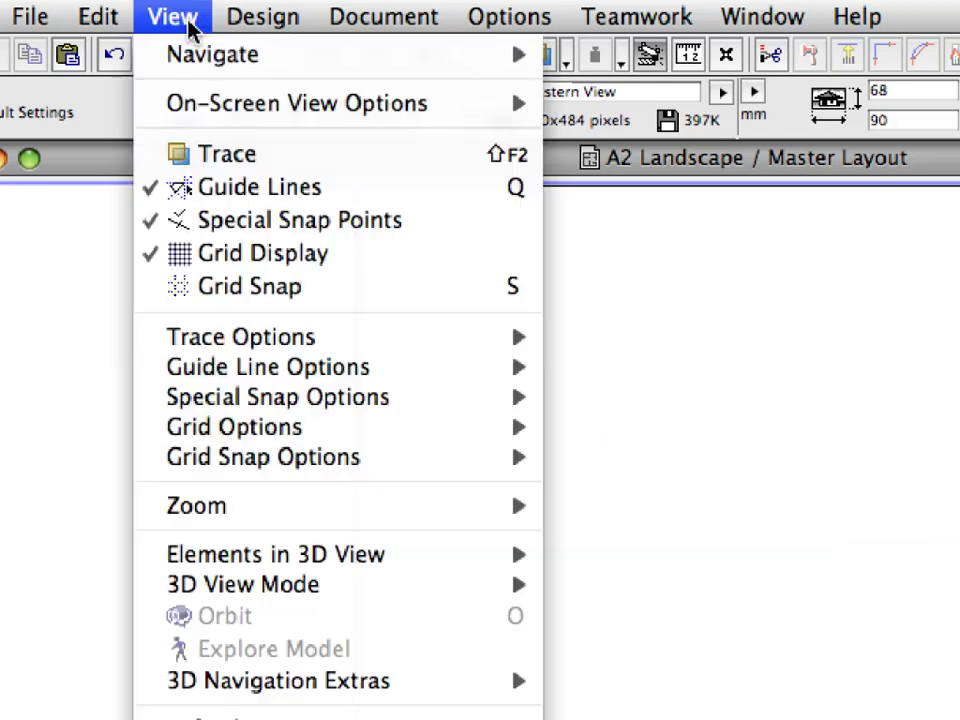
{"action": "mouse_move", "coordinate": [447, 372]}
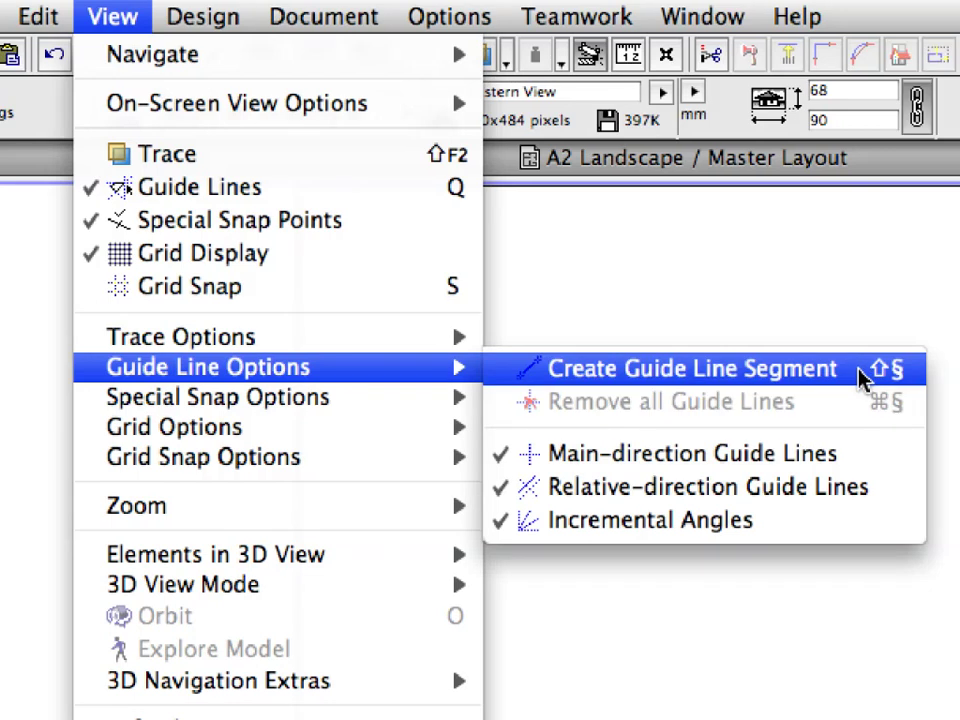
{"action": "left_click", "coordinate": [862, 376]}
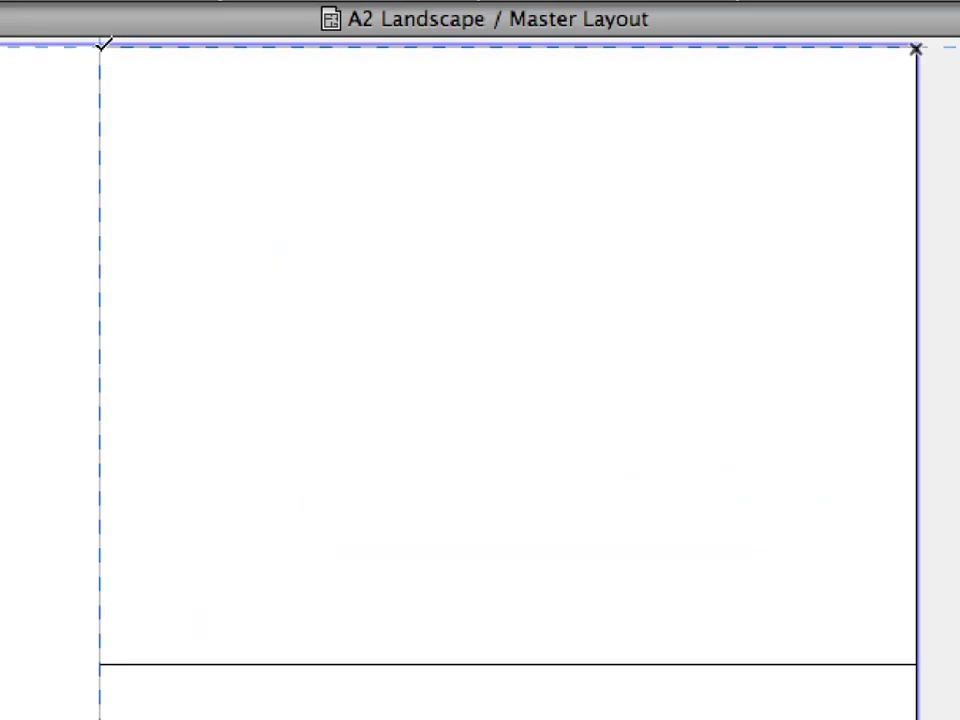
{"action": "left_click", "coordinate": [300, 187]}
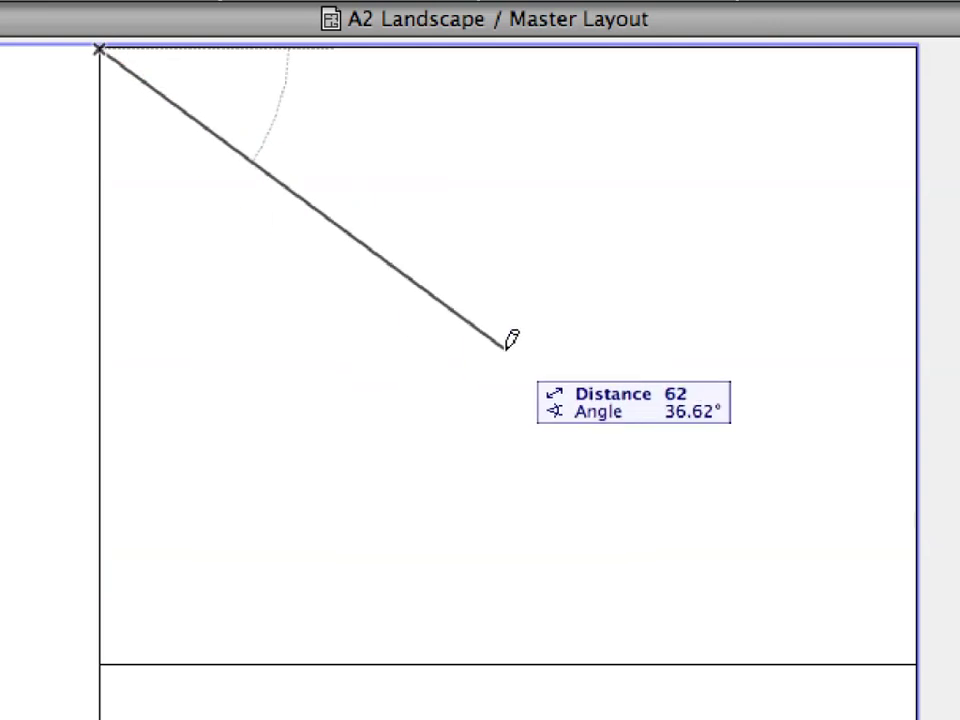
{"action": "left_click", "coordinate": [915, 658]}
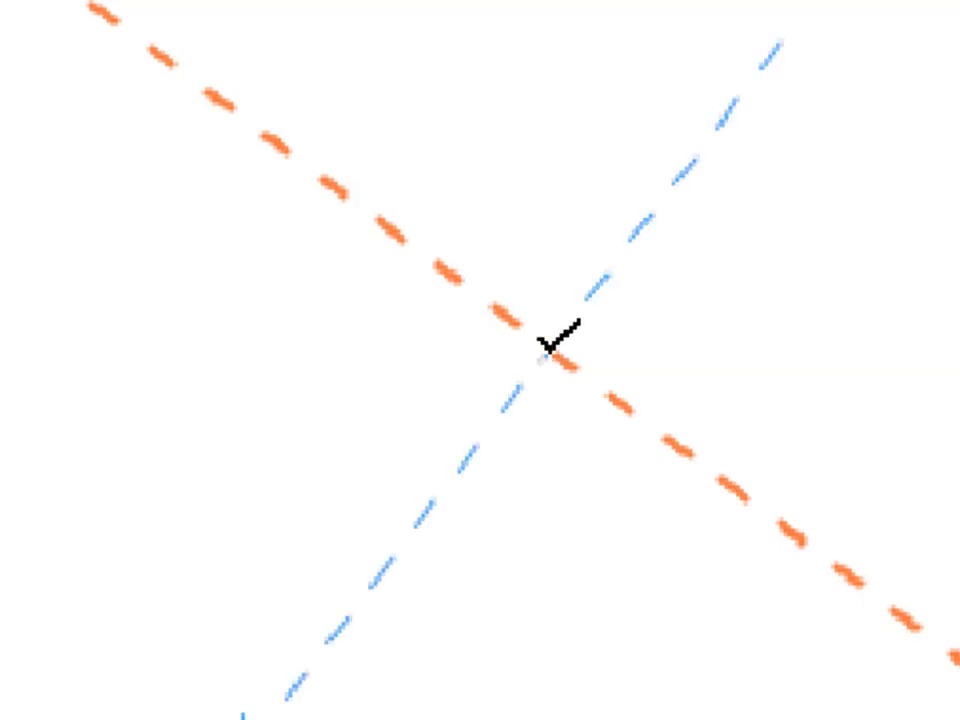
{"action": "left_click", "coordinate": [545, 345]}
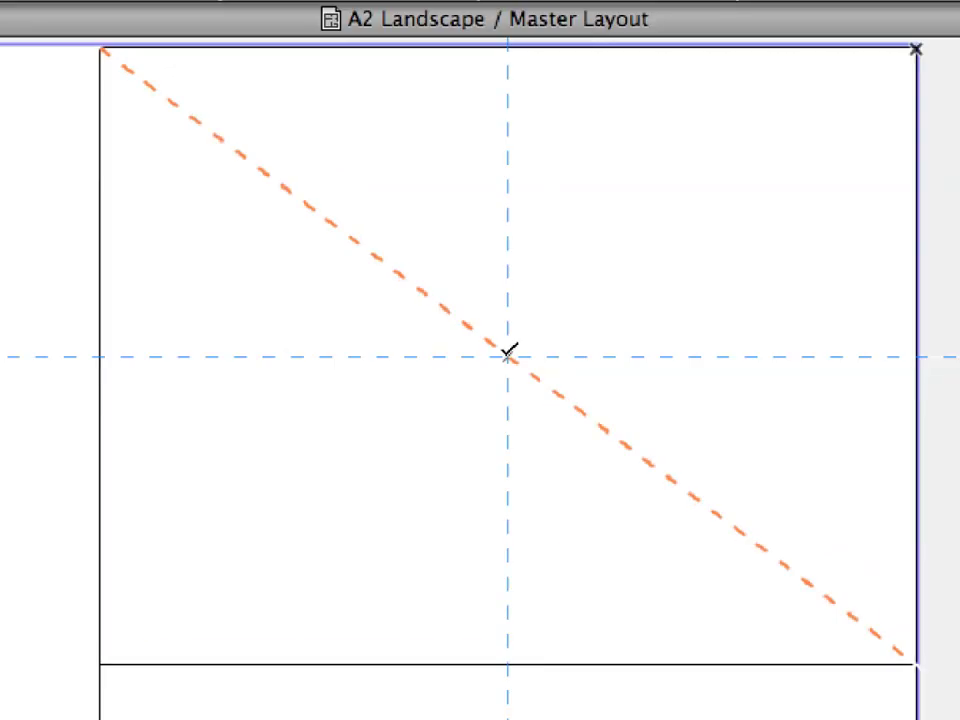
{"action": "left_click", "coordinate": [507, 352]}
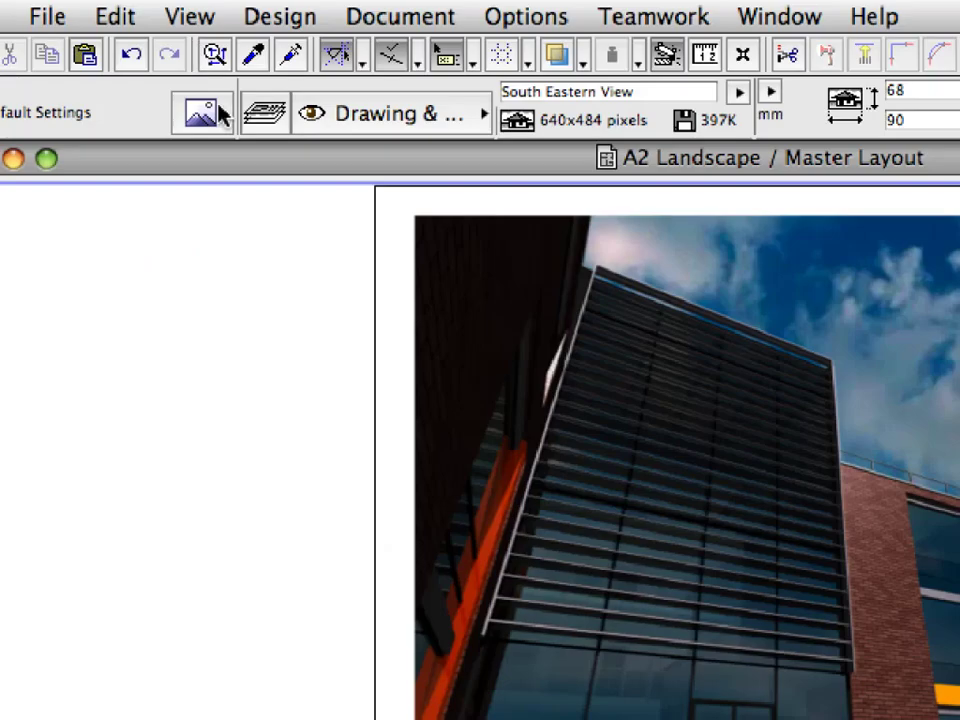
Load North Eastern View.png from the Chapter 10 folder as the Figure tool's default image.
{"action": "left_click", "coordinate": [222, 113]}
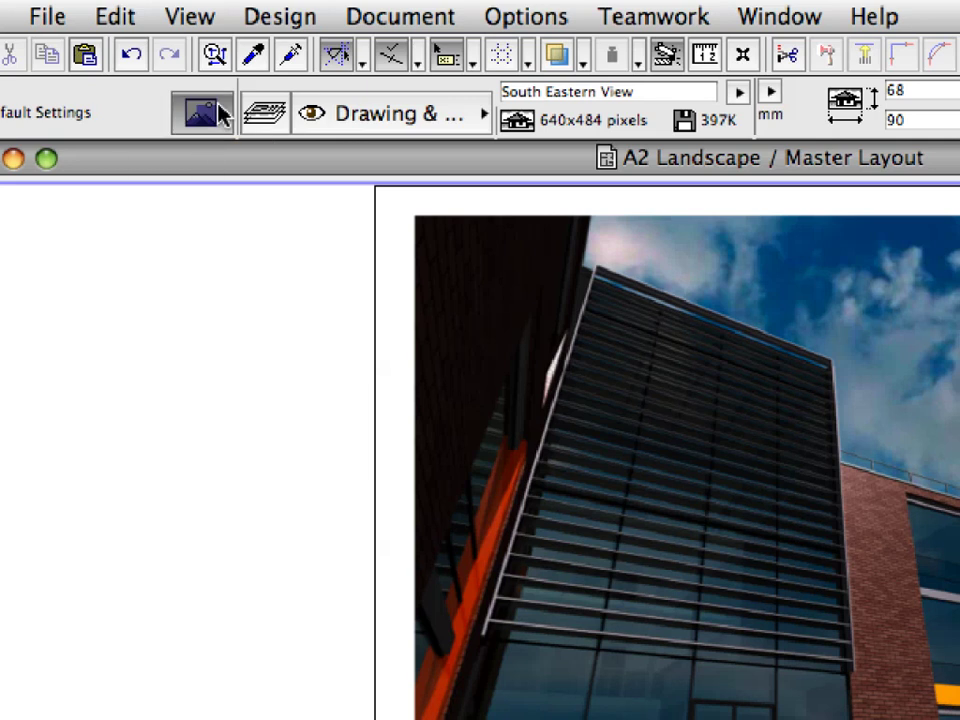
{"action": "left_click", "coordinate": [273, 252]}
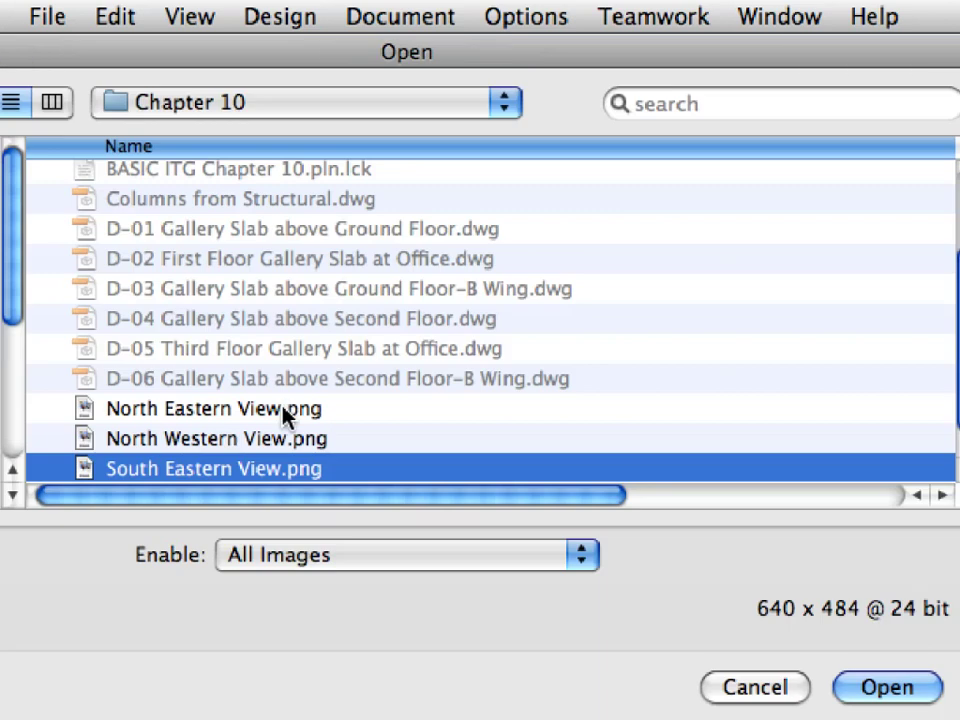
{"action": "left_click", "coordinate": [284, 412]}
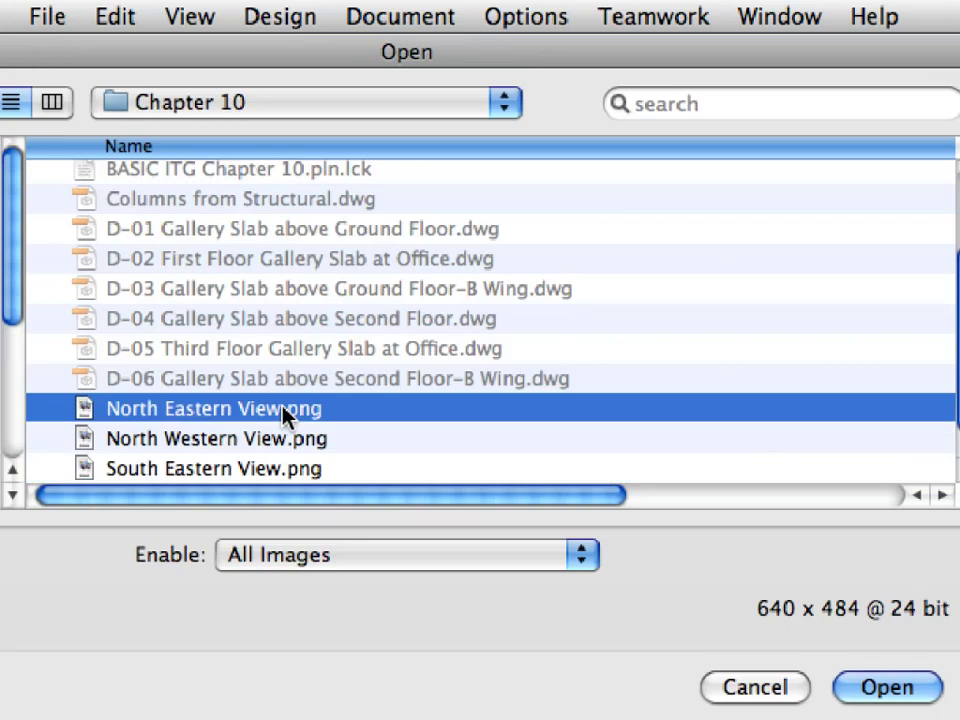
{"action": "left_click", "coordinate": [925, 700]}
Set the North Eastern View figure's resolution to 180 dpi with proportions kept and accept the figure defaults.
{"action": "left_click_drag", "start_coordinate": [703, 257], "coordinate": [607, 248]}
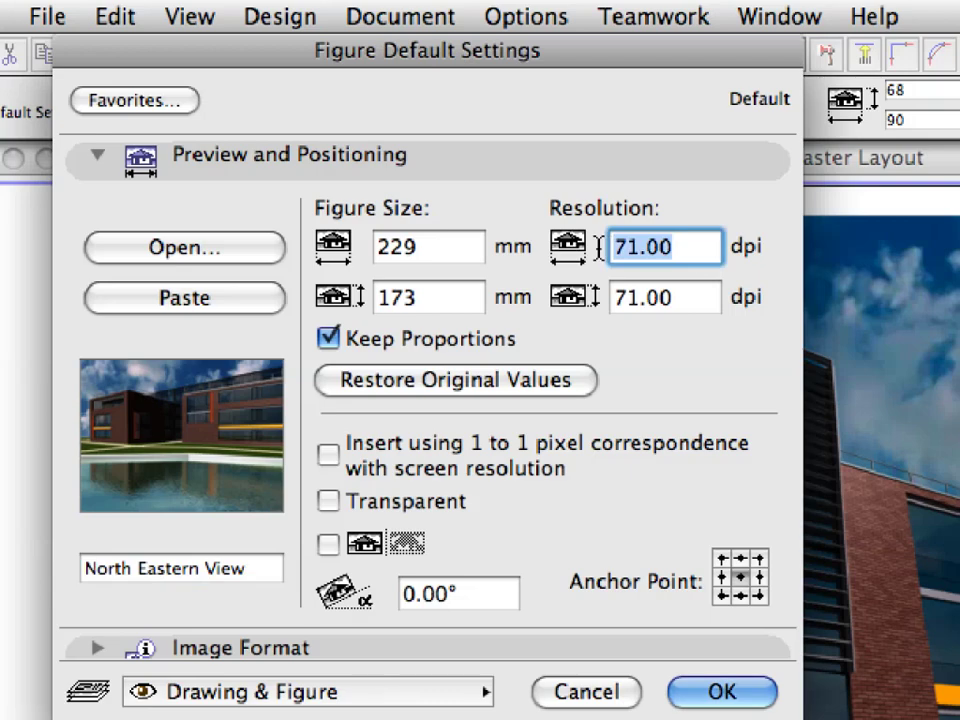
{"action": "type", "text": "180"}
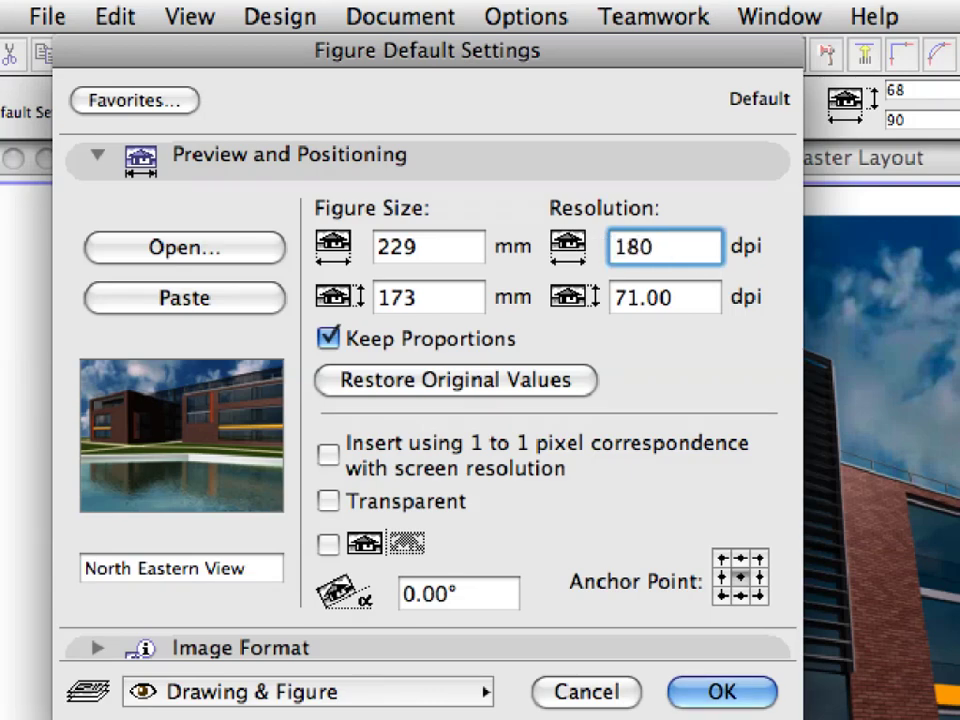
{"action": "left_click", "coordinate": [572, 254]}
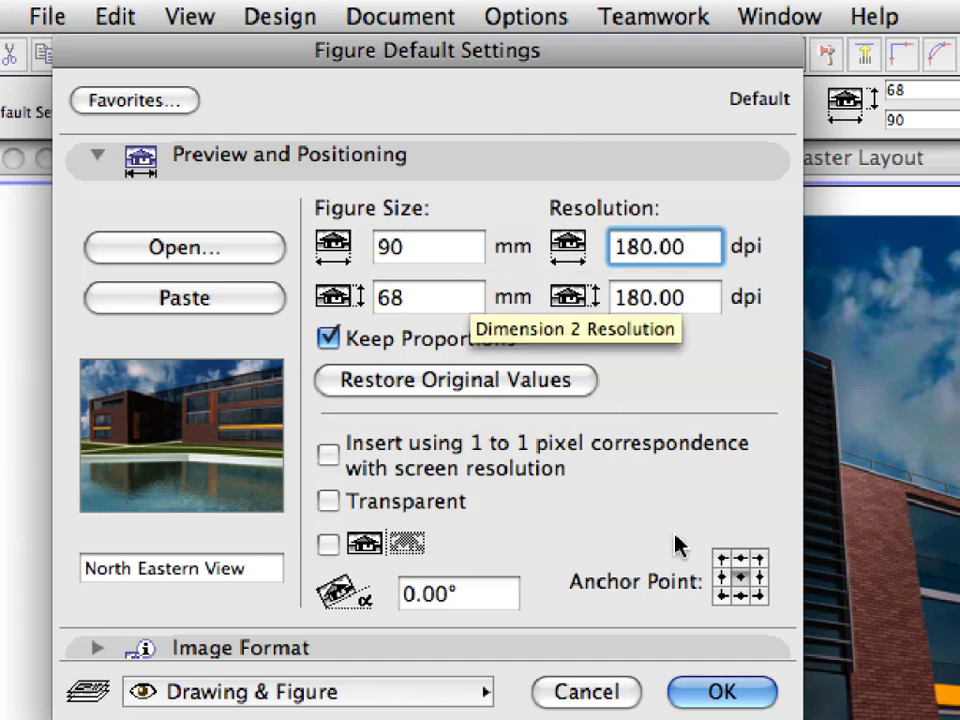
{"action": "left_click", "coordinate": [758, 702]}
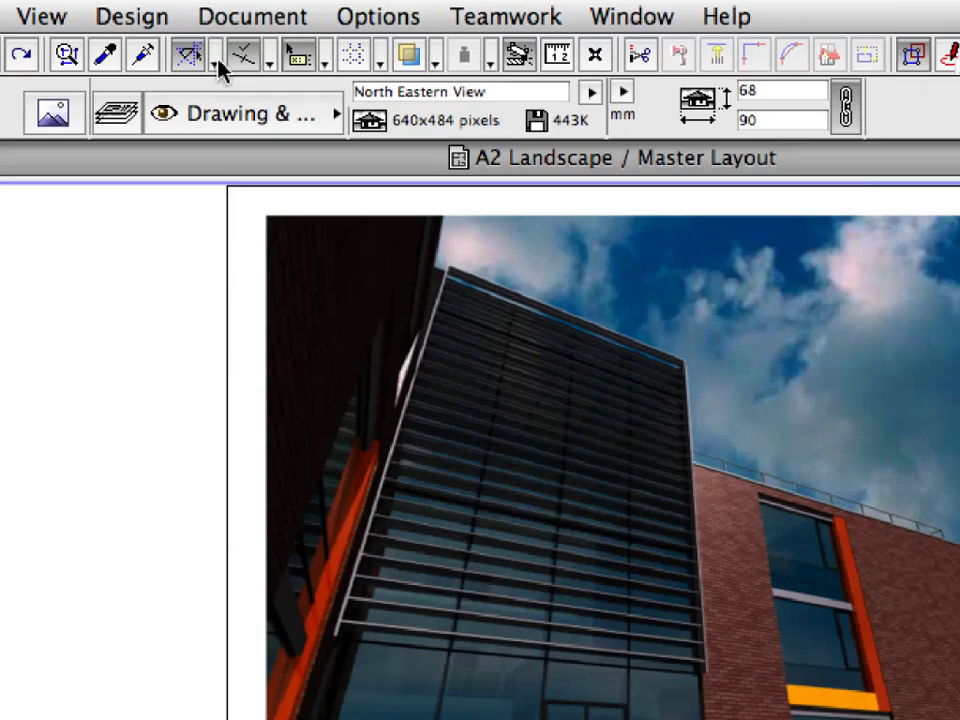
Create a diagonal guide line segment across the empty cell above Project Name and place the North Eastern View figure at its midpoint, snapping Between Intersection Points.
{"action": "left_click", "coordinate": [216, 62]}
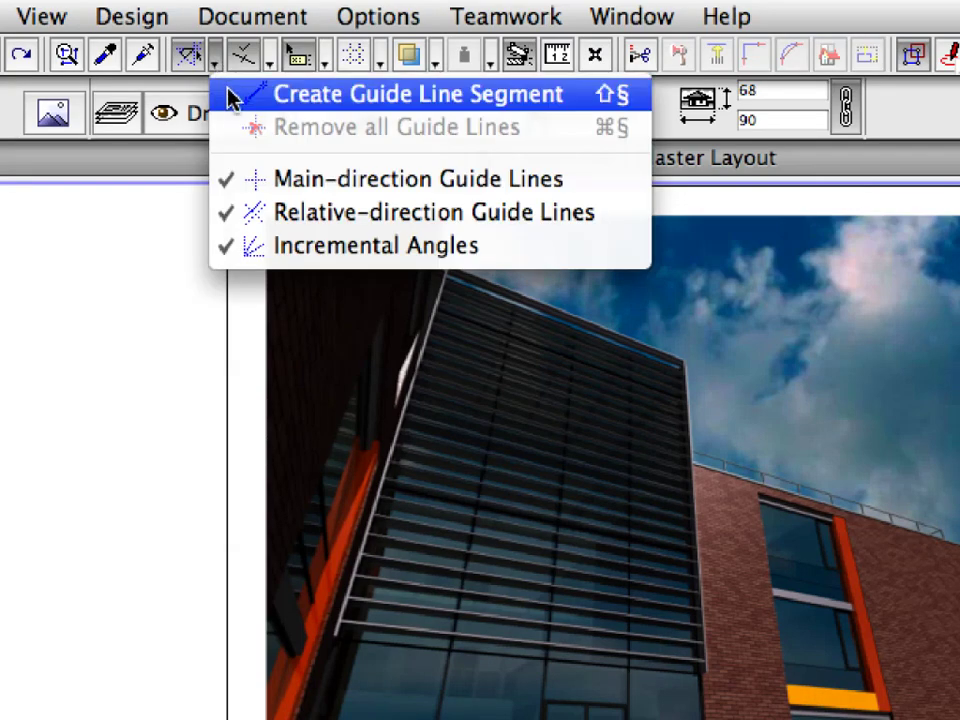
{"action": "left_click", "coordinate": [505, 95]}
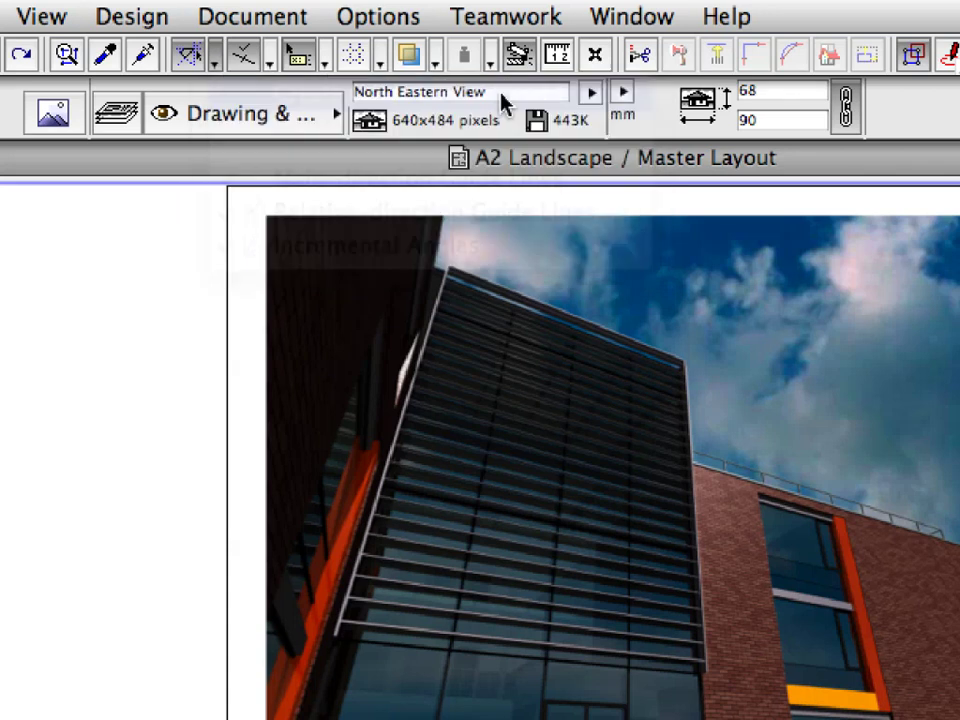
{"action": "left_click", "coordinate": [272, 64]}
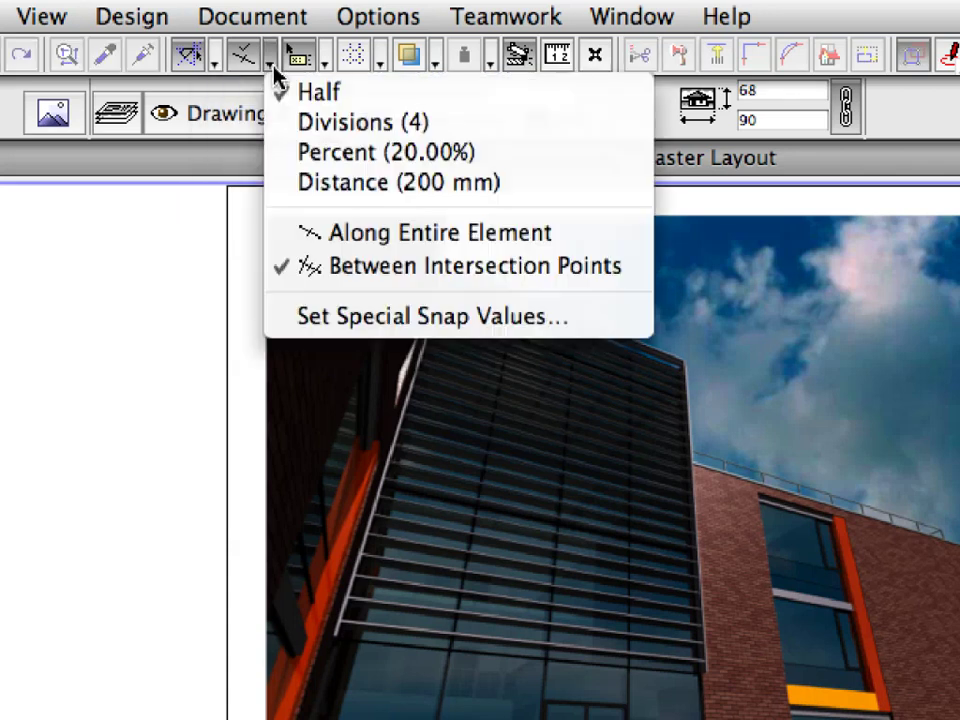
{"action": "left_click", "coordinate": [368, 266]}
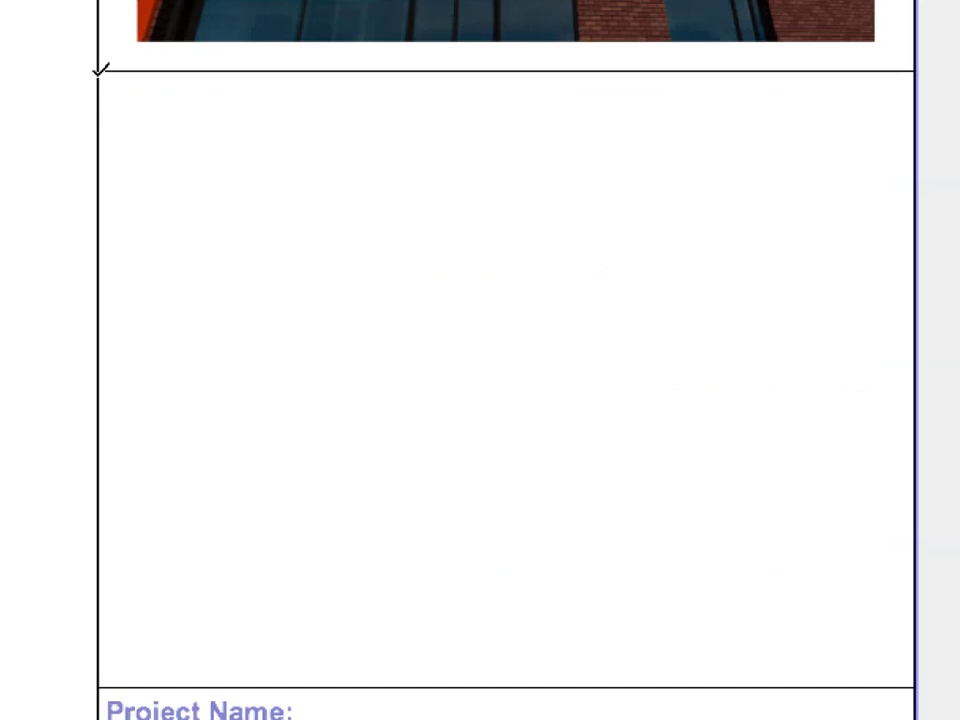
{"action": "left_click", "coordinate": [98, 71]}
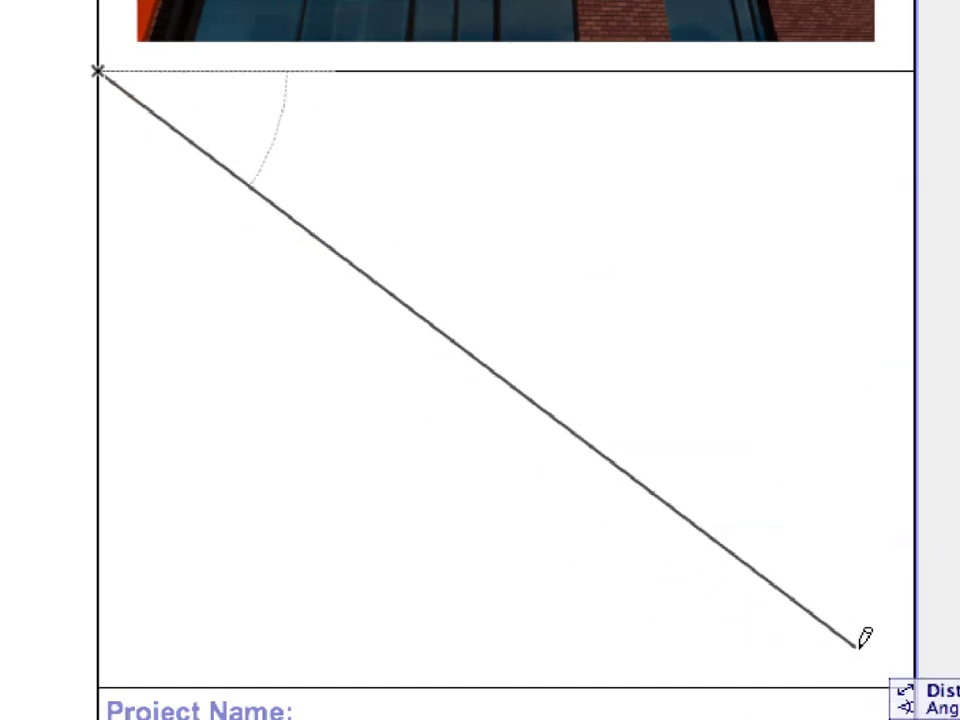
{"action": "left_click", "coordinate": [915, 680]}
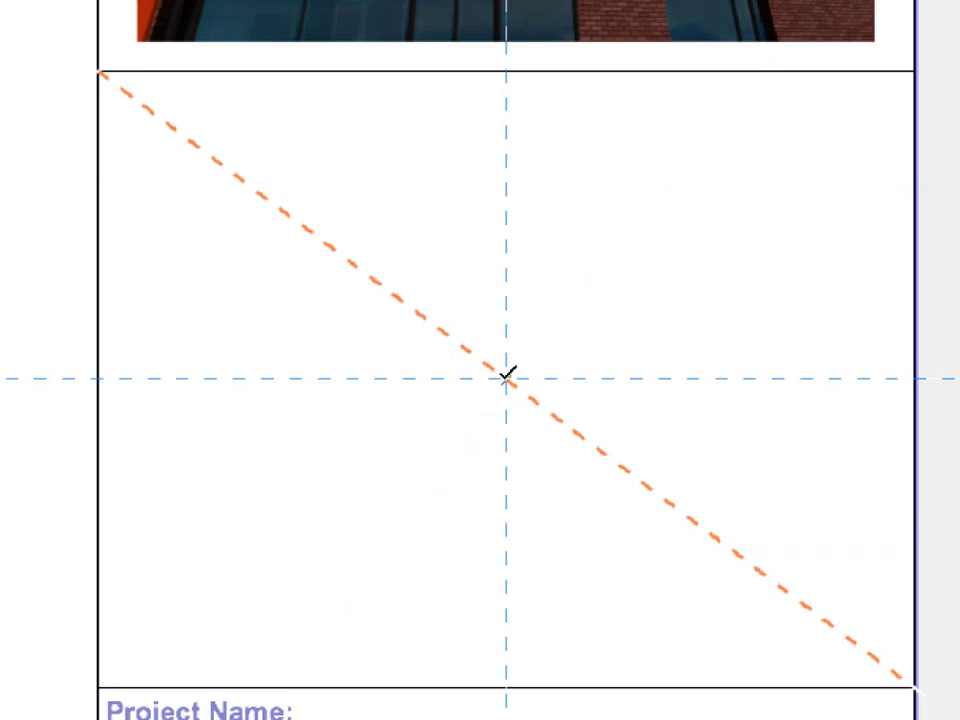
{"action": "left_click", "coordinate": [507, 376]}
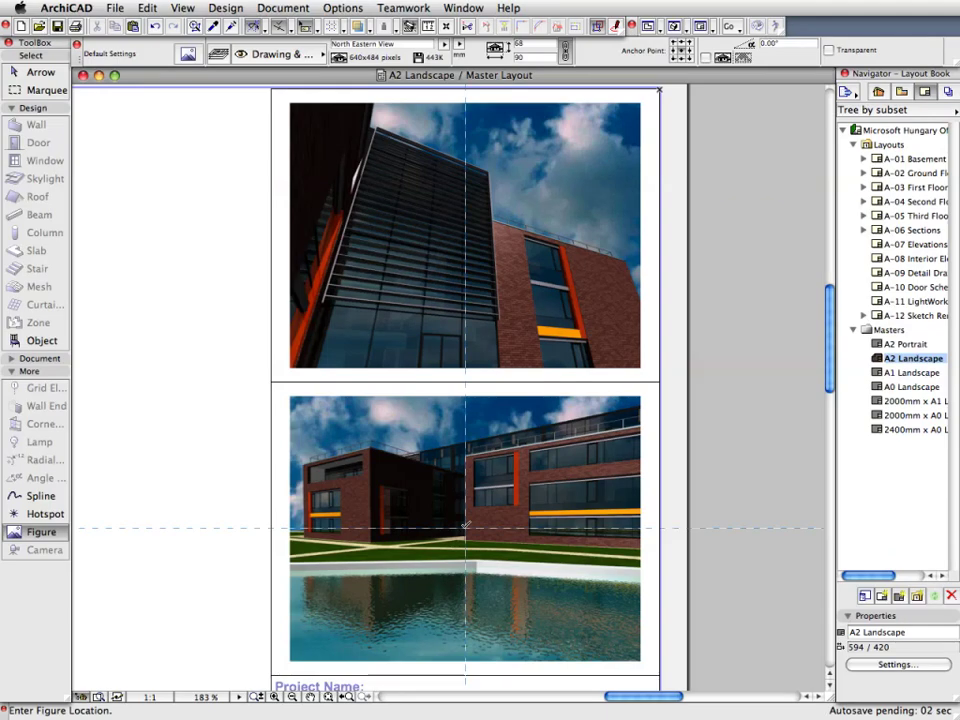
{"action": "key", "text": "super+apostrophe"}
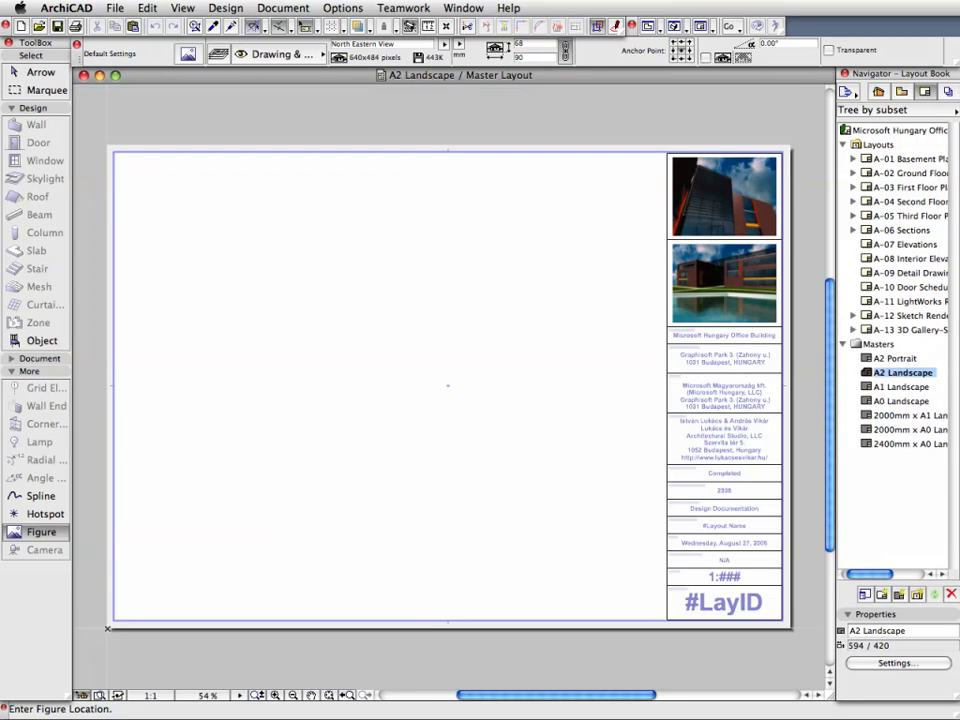